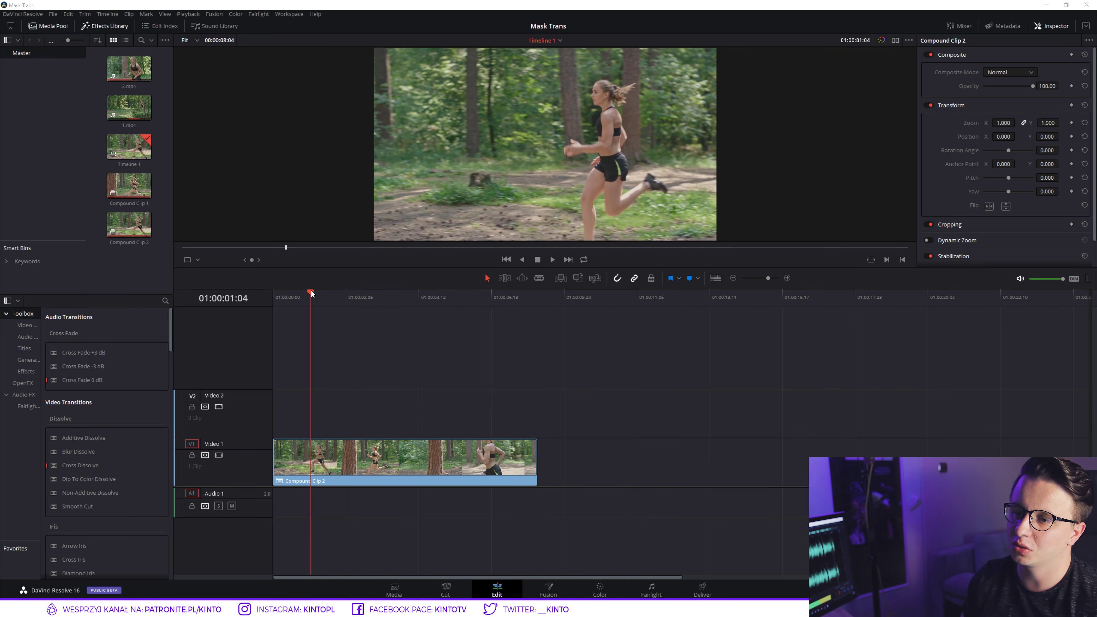
Play Timeline 1 from the start to review the current edit.
drag(311, 293, 277, 294)
key(space)
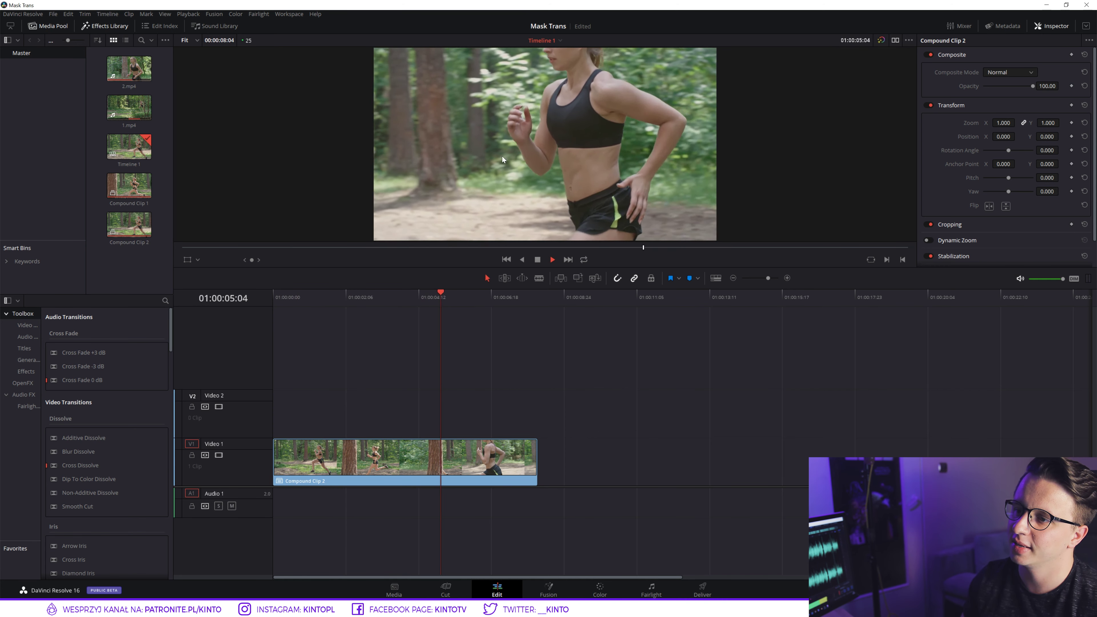
mouse_move(426, 293)
mouse_down()
mouse_move(375, 295)
mouse_move(396, 305)
mouse_move(342, 317)
mouse_move(459, 319)
mouse_move(354, 318)
mouse_move(455, 333)
mouse_up()
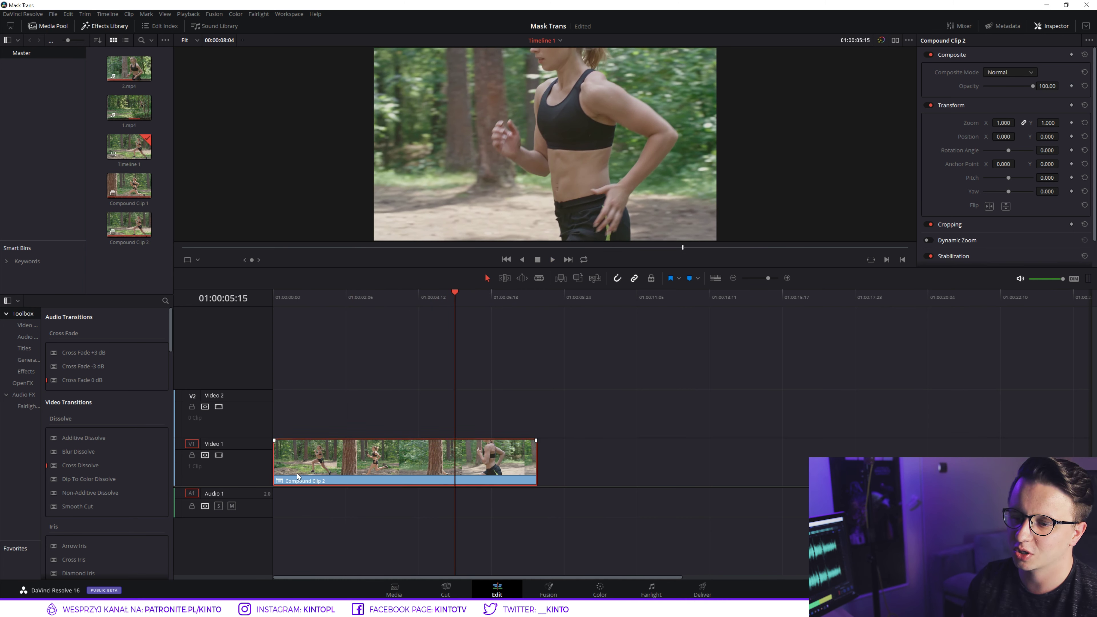
Open Compound Clip 2 in its own timeline and play the section where the runner nears the tree.
right_click(318, 458)
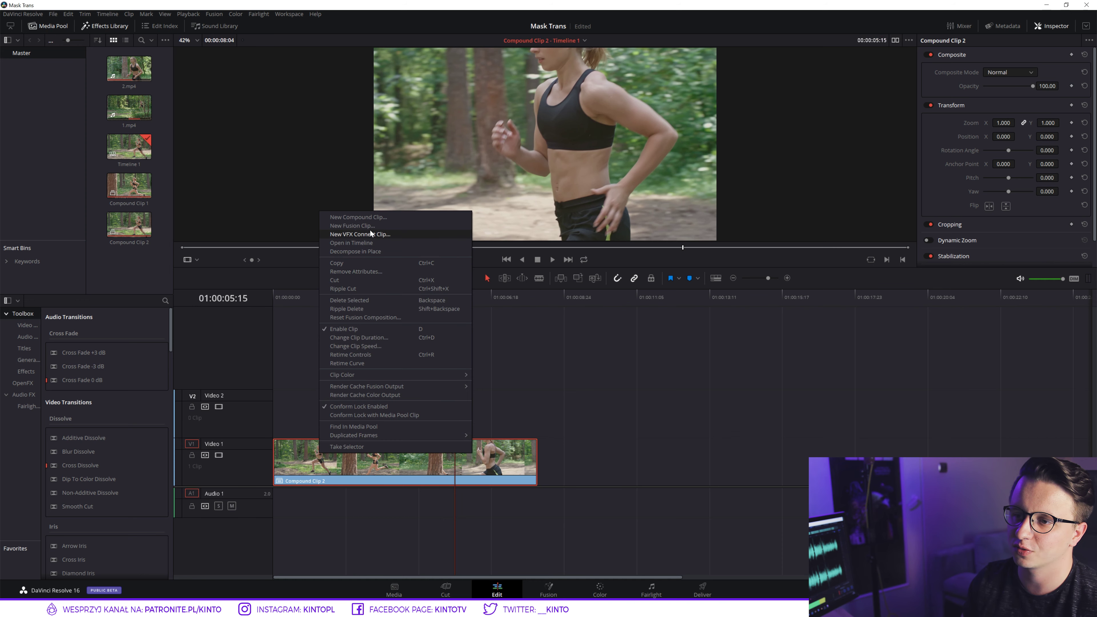
click(364, 243)
mouse_move(370, 296)
mouse_down()
mouse_move(334, 298)
mouse_move(444, 298)
mouse_up()
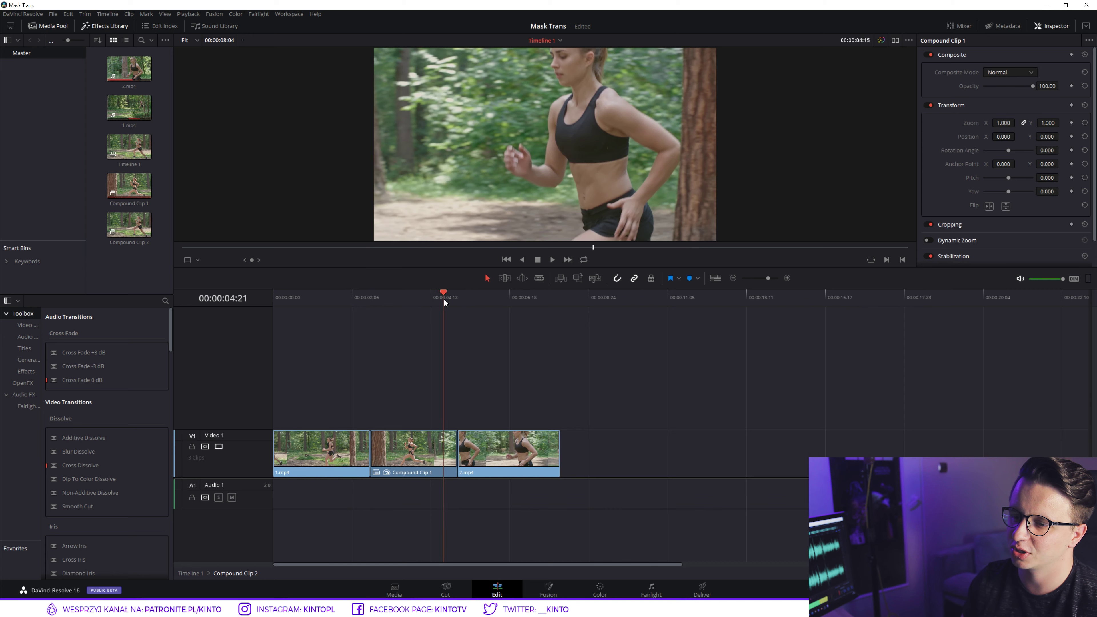
click(341, 302)
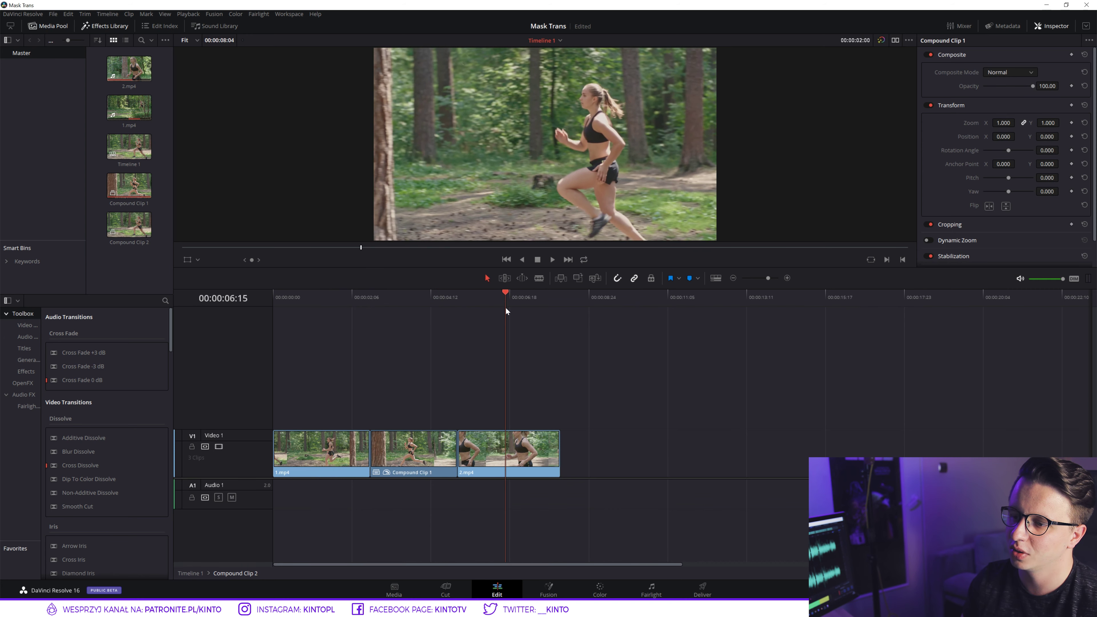
drag(505, 308, 409, 319)
key(space)
click(395, 465)
Open Compound Clip 1 and toggle the 2.mp4 layer on Video 1 off and back on.
right_click(395, 464)
click(443, 274)
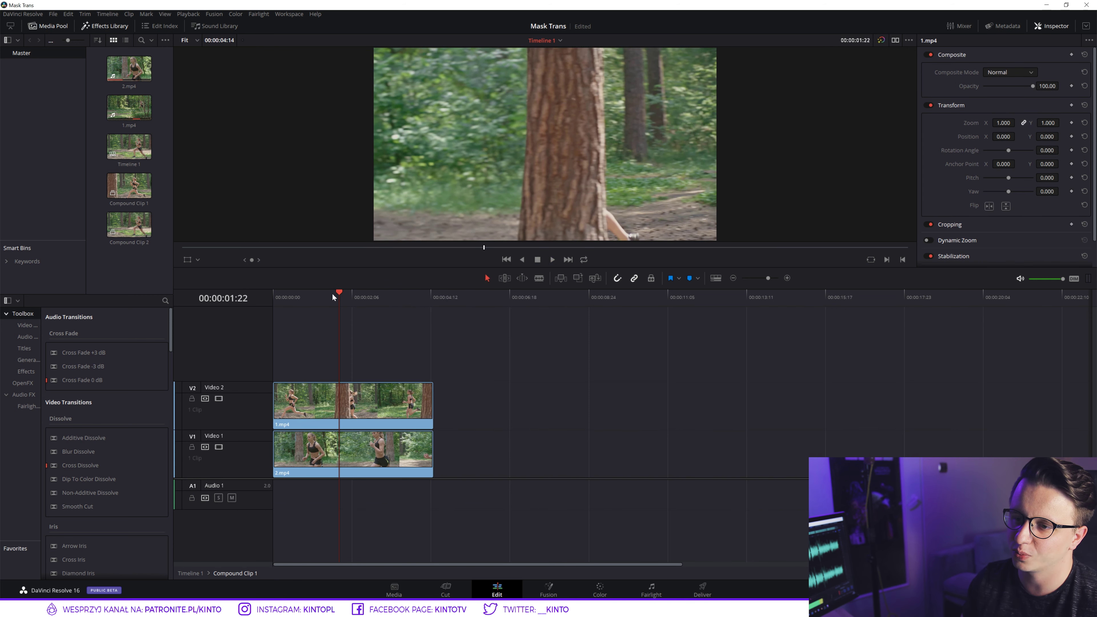
drag(332, 294, 338, 298)
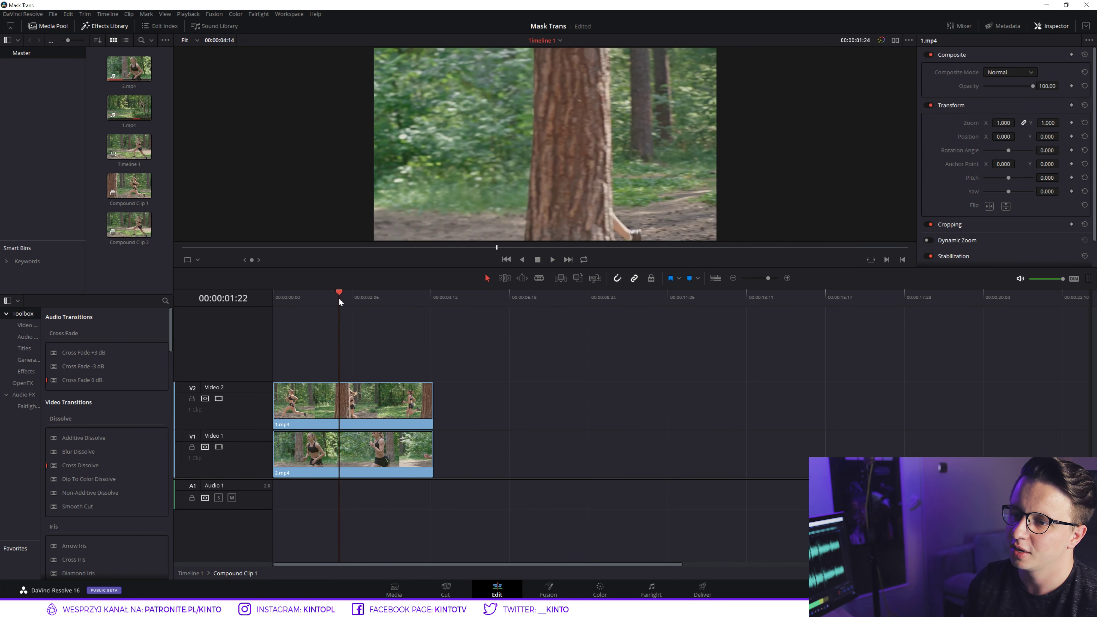
click(218, 447)
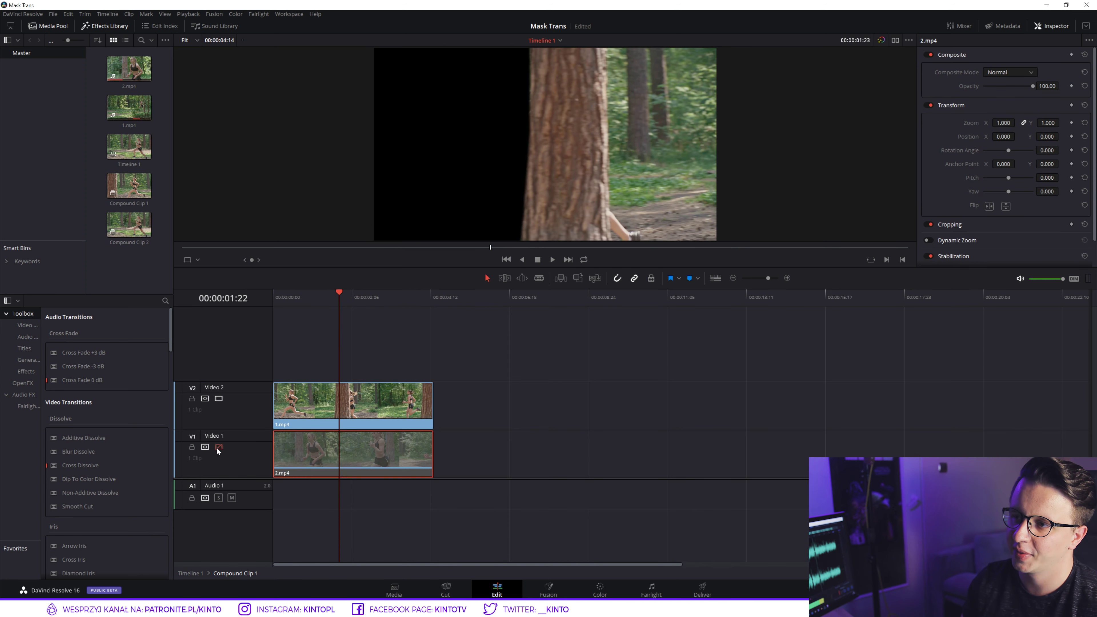
mouse_move(338, 296)
mouse_down()
mouse_move(282, 296)
mouse_move(391, 302)
mouse_move(368, 298)
mouse_up()
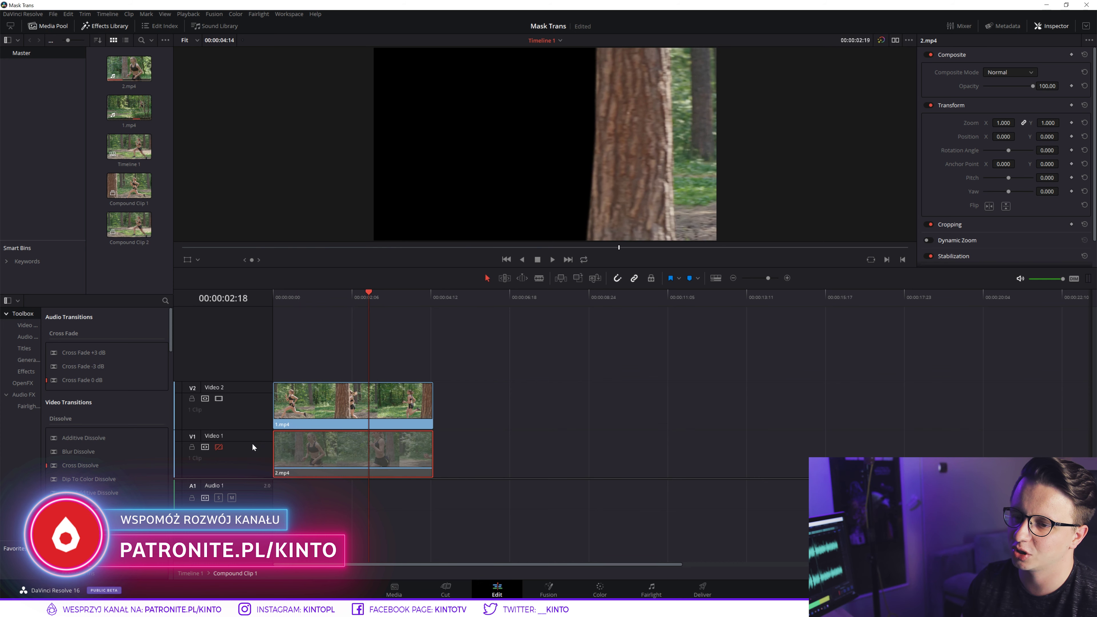
click(219, 448)
click(220, 447)
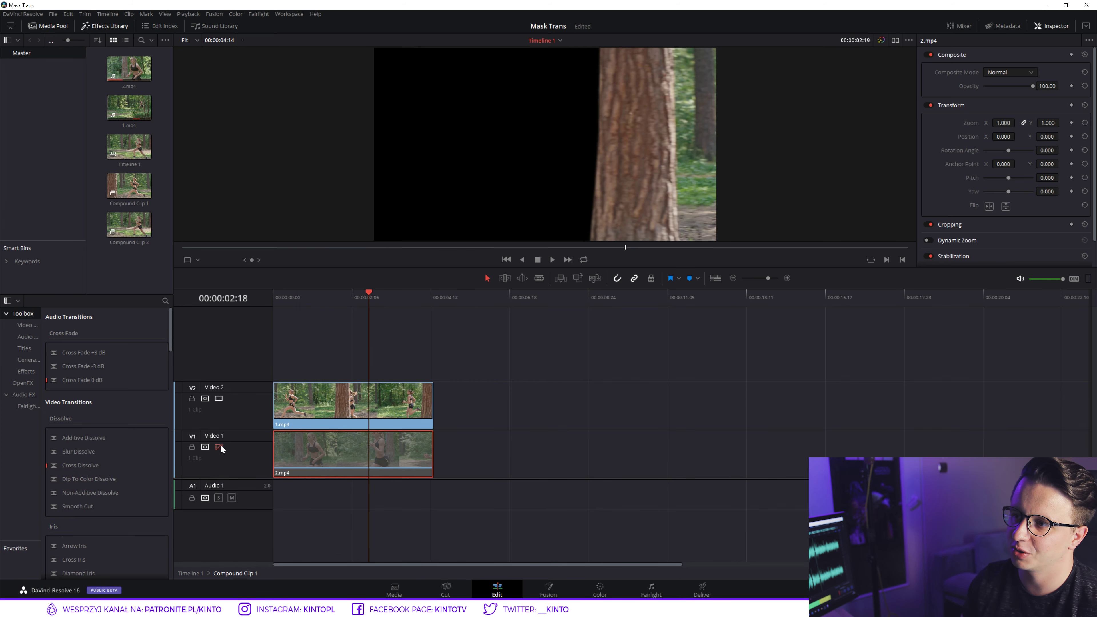
click(217, 446)
Play and scrub the combined layers through the runner passing behind the trunk.
drag(383, 302, 271, 301)
key(space)
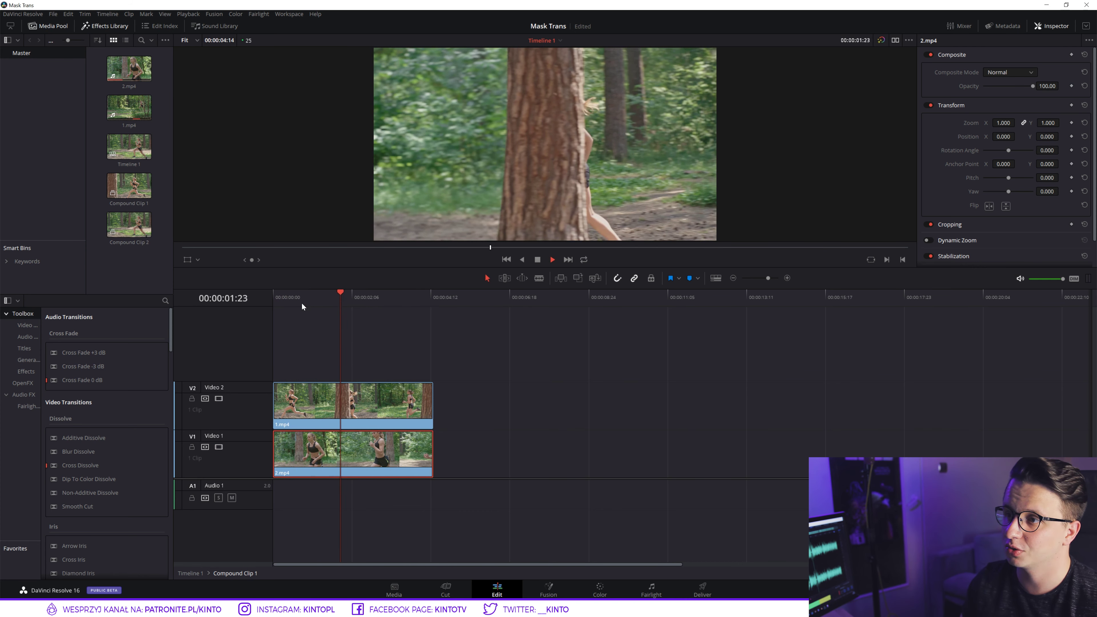
key(space)
mouse_move(348, 292)
mouse_down()
mouse_move(284, 304)
mouse_move(405, 296)
mouse_up()
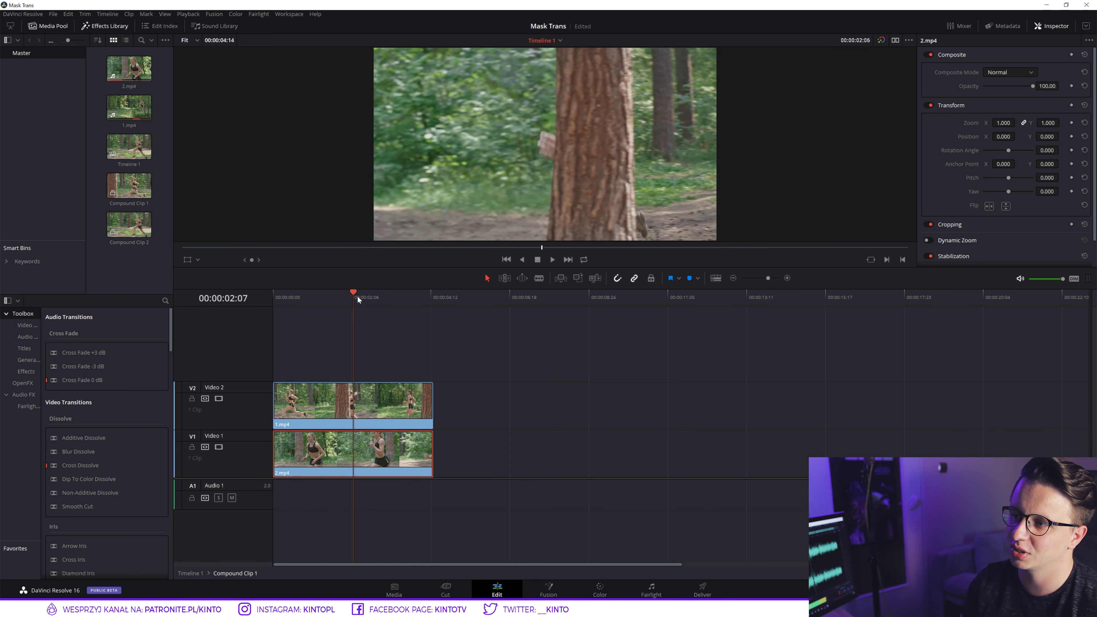
drag(405, 295, 359, 300)
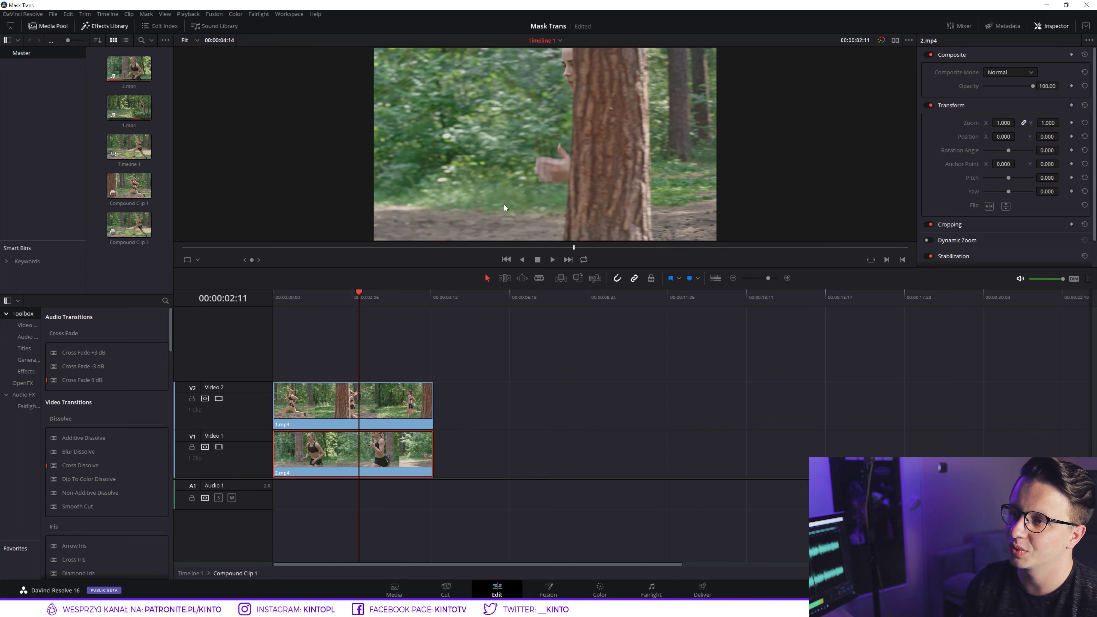
drag(357, 294, 281, 299)
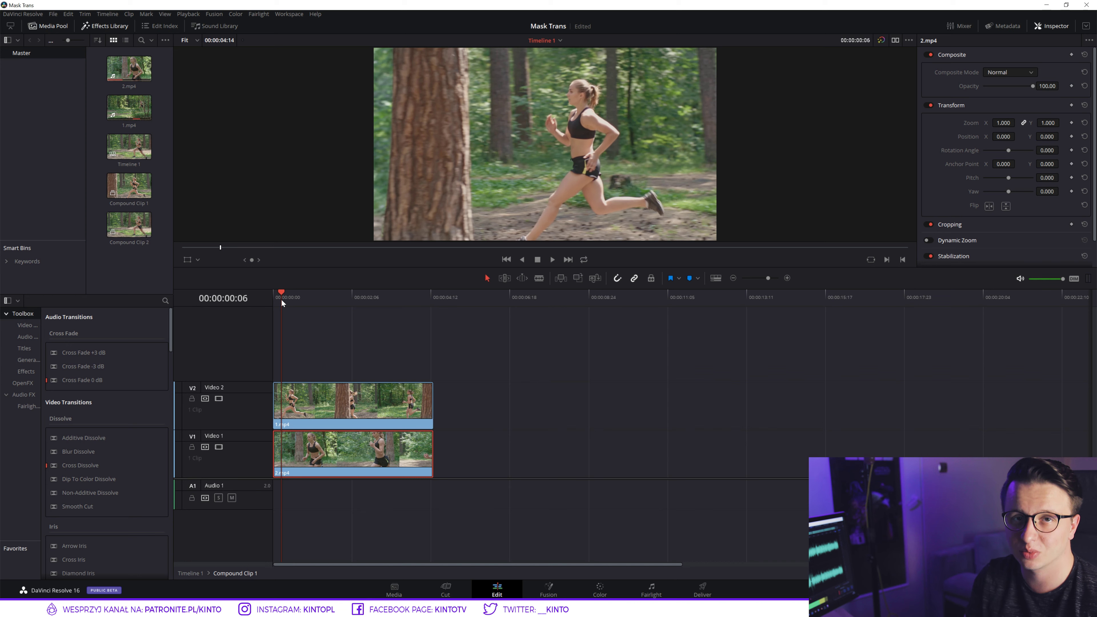
mouse_move(281, 295)
mouse_down()
mouse_move(378, 280)
mouse_move(325, 284)
mouse_move(338, 289)
mouse_up()
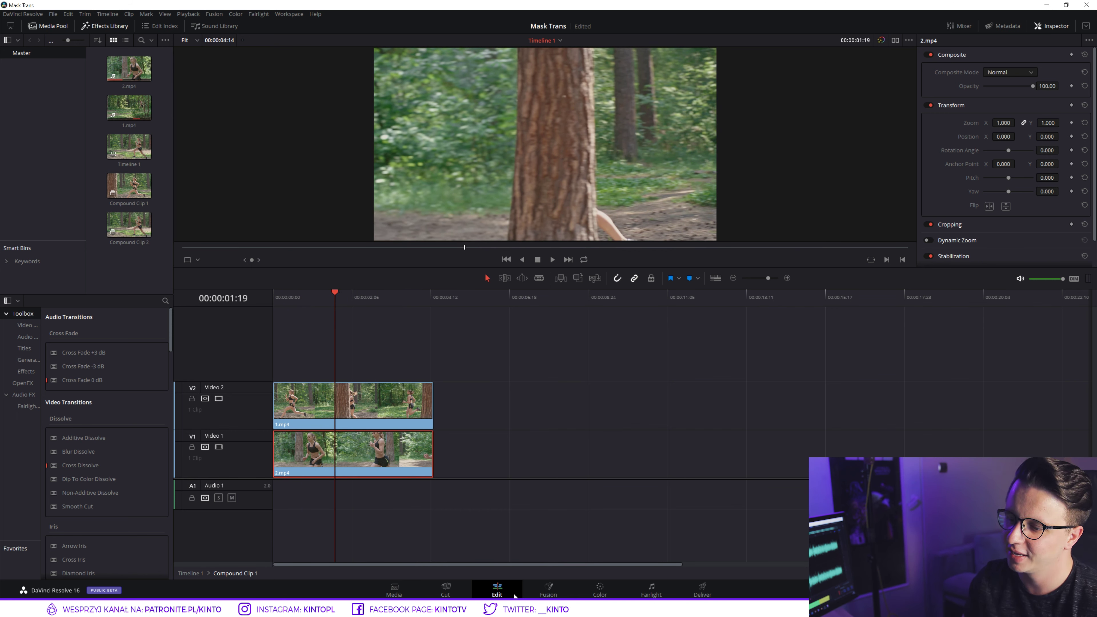
In Timeline 1, replace Compound Clip 2 with 1.mp4 and delete its audio.
click(190, 573)
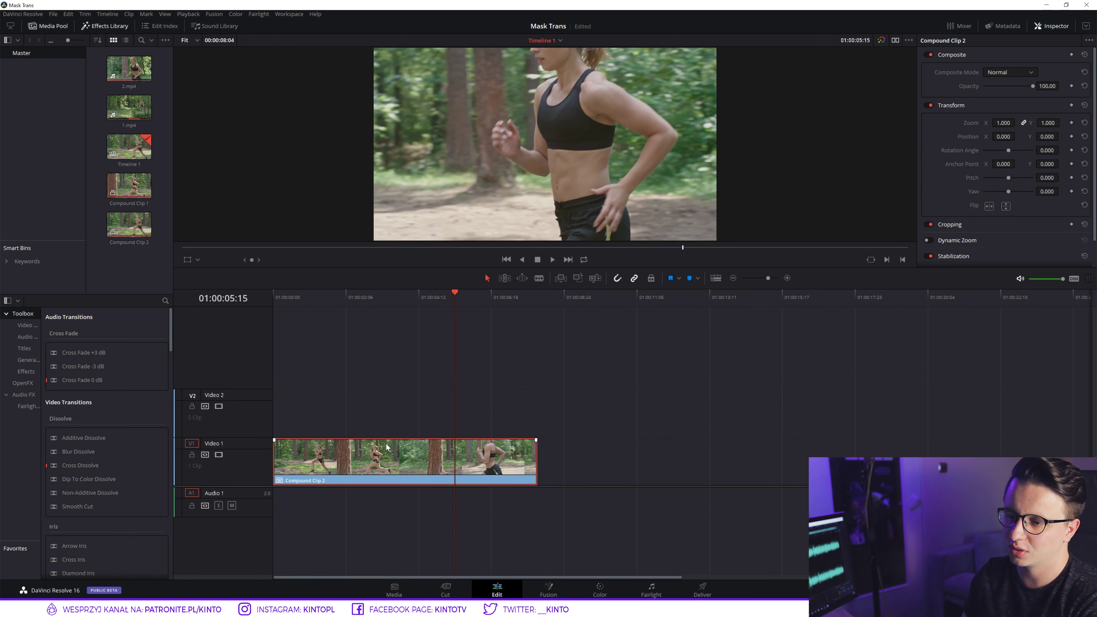
key(Delete)
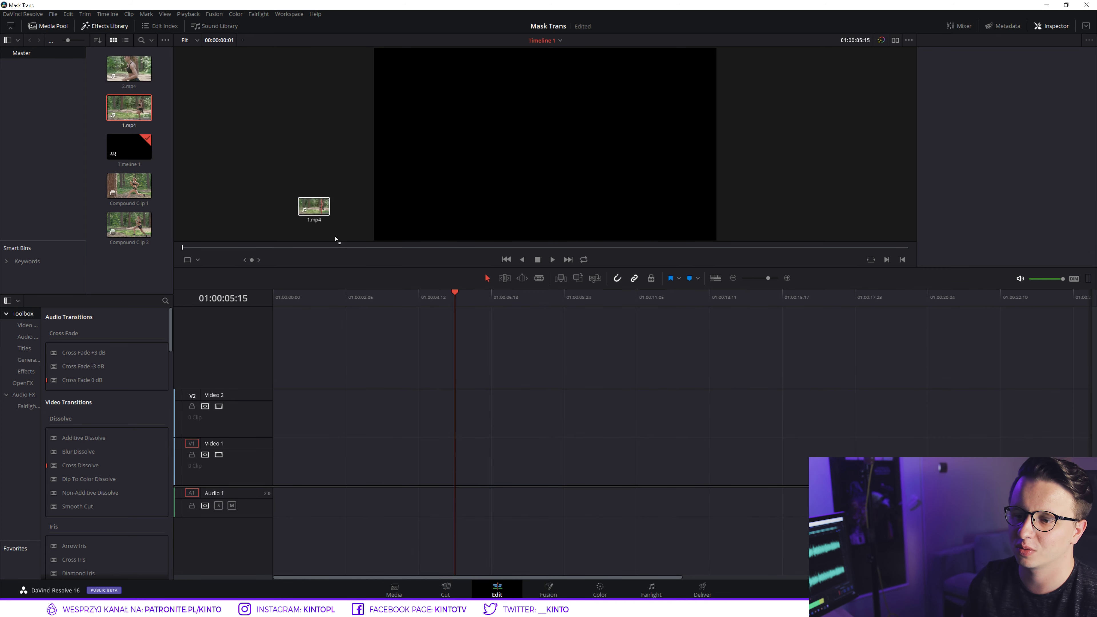
drag(335, 239, 313, 431)
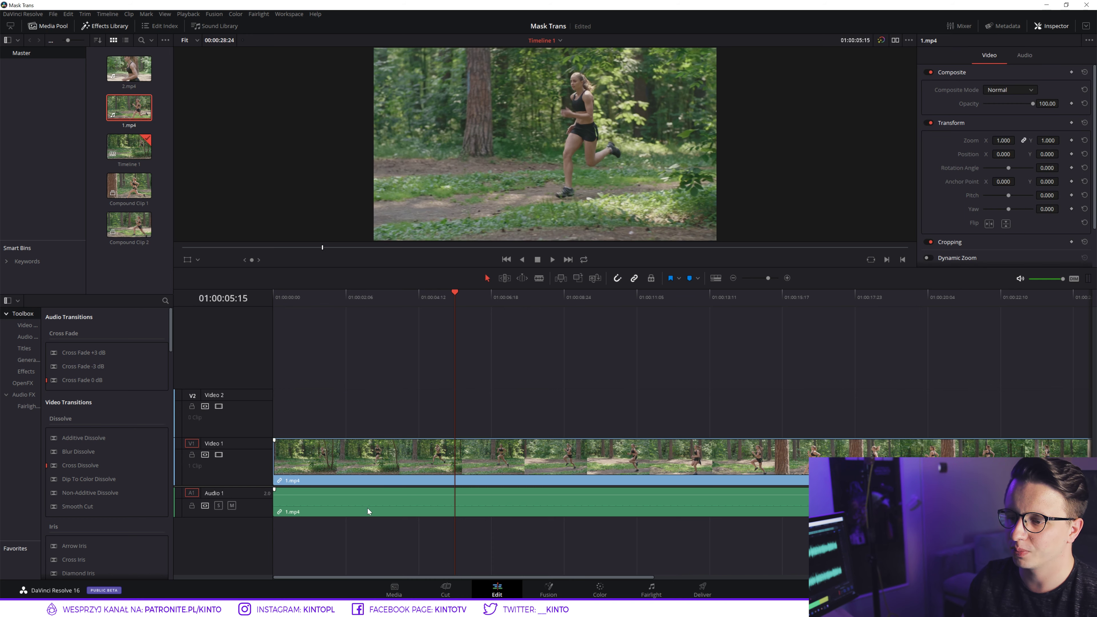
alt+click(379, 504)
key(Delete)
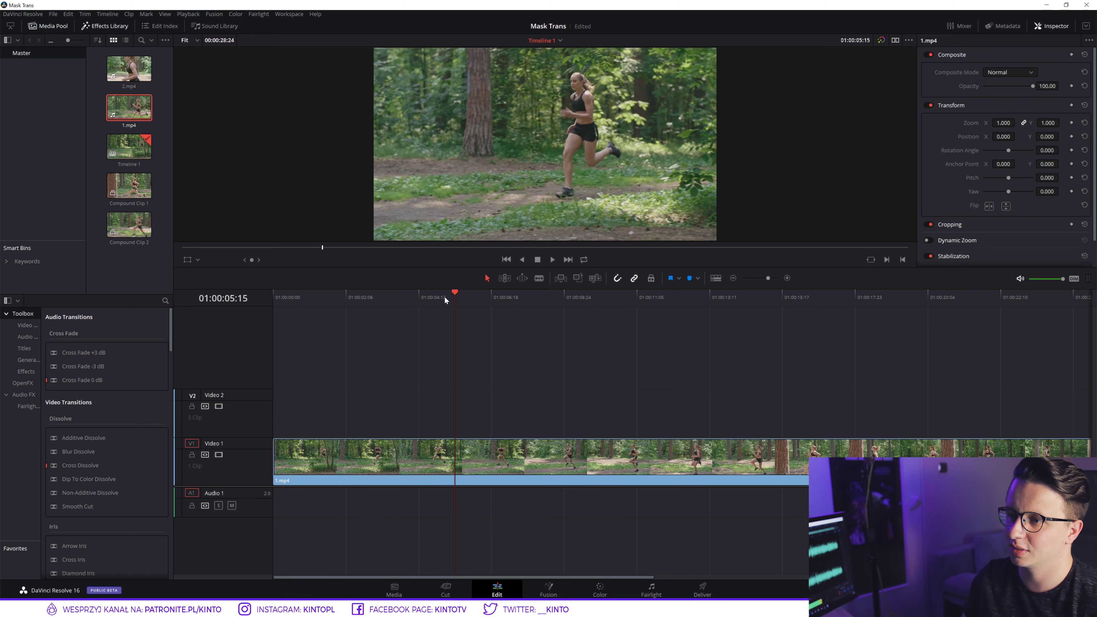
Blade 1.mp4 at 01:00:13:15 and 01:00:07:11, deleting the part after the cut.
drag(445, 300, 715, 307)
key(b)
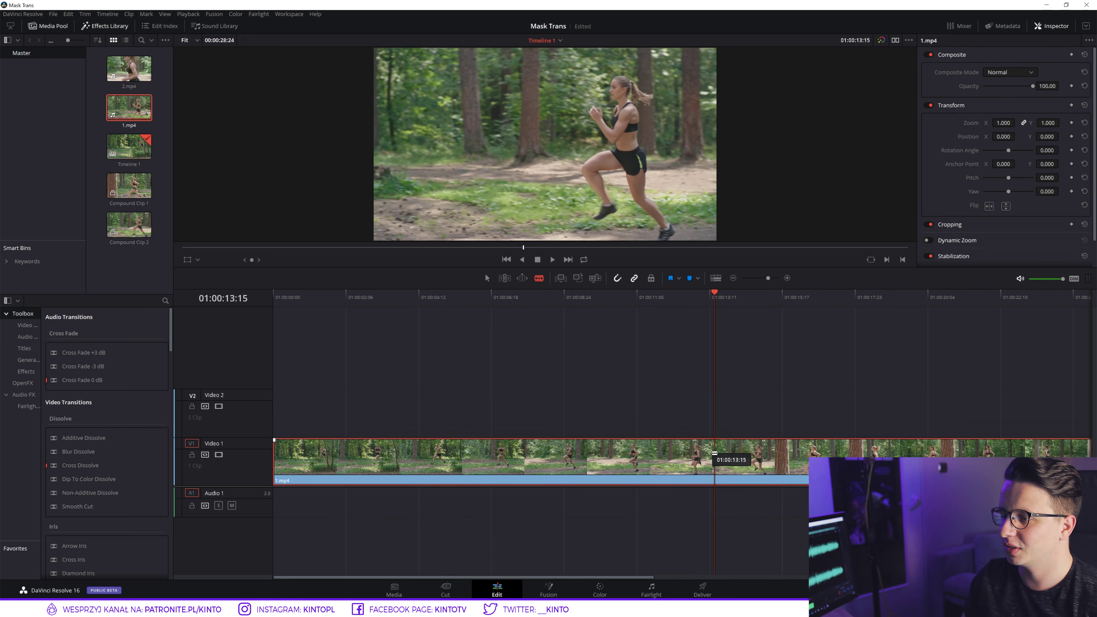
click(715, 452)
key(a)
drag(368, 304, 515, 302)
key(b)
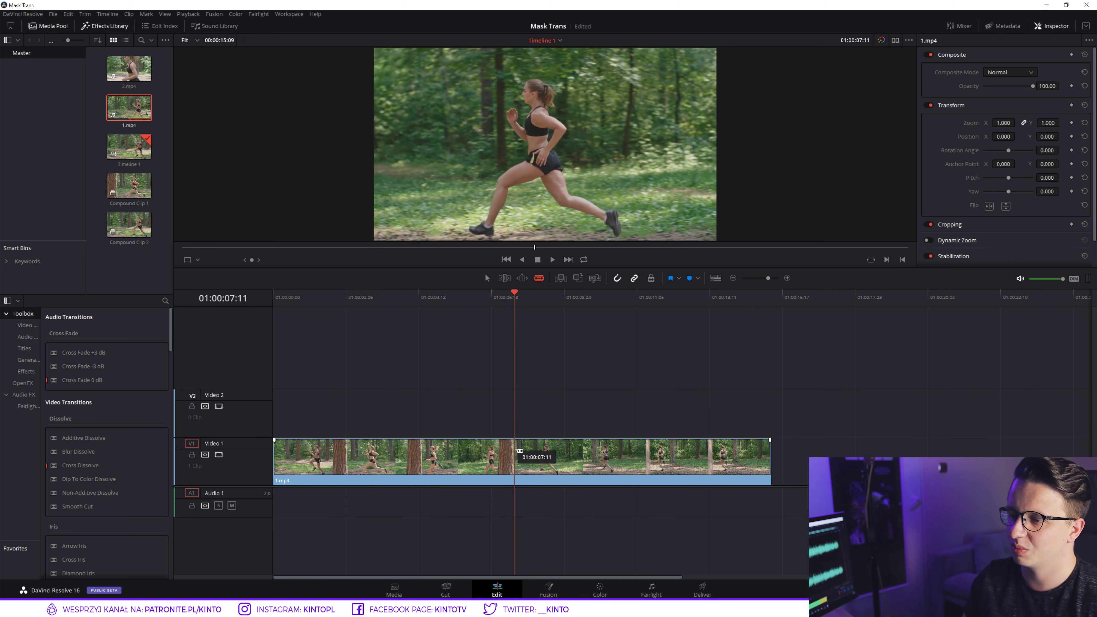
click(519, 451)
key(a)
click(531, 458)
key(Delete)
Split 1.mp4 at 01:00:01:23 and play the trimmed clips from the start.
drag(510, 297, 335, 319)
key(ctrl+b)
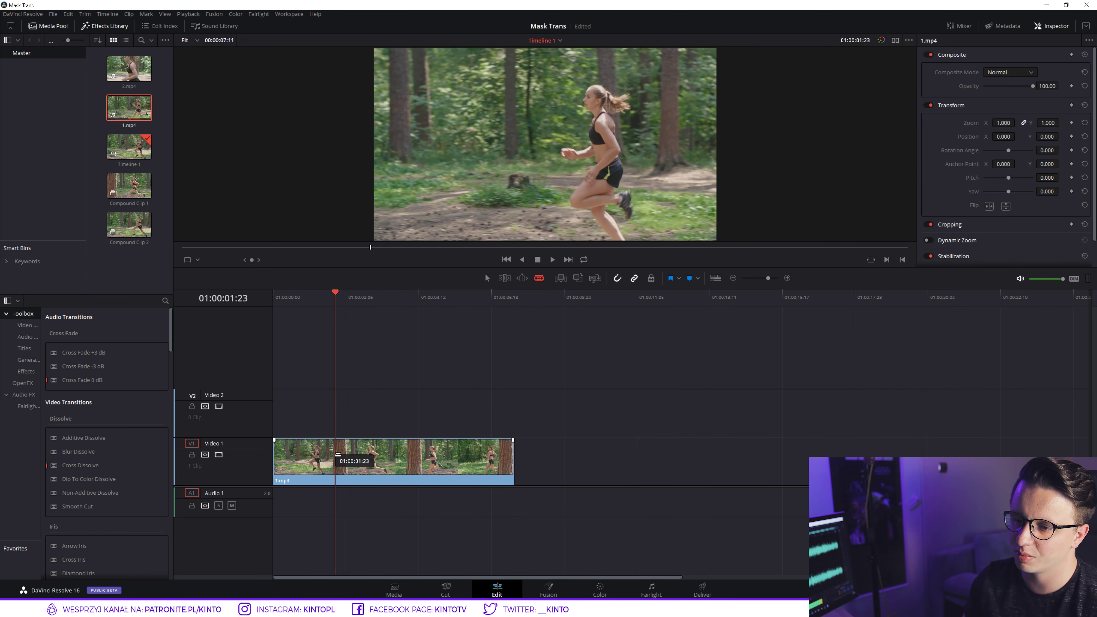
key(Home)
key(space)
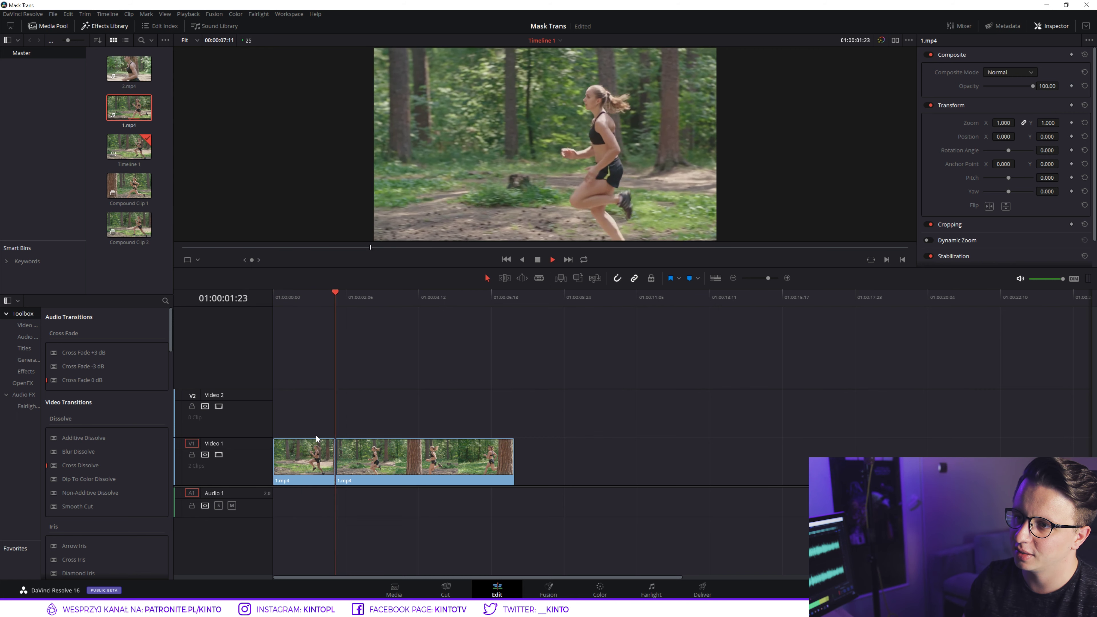
key(space)
Shift both 1.mp4 clips right, extend the first to the timeline start, and append 2.mp4.
mouse_move(428, 399)
mouse_down()
mouse_move(276, 478)
mouse_move(333, 460)
mouse_up()
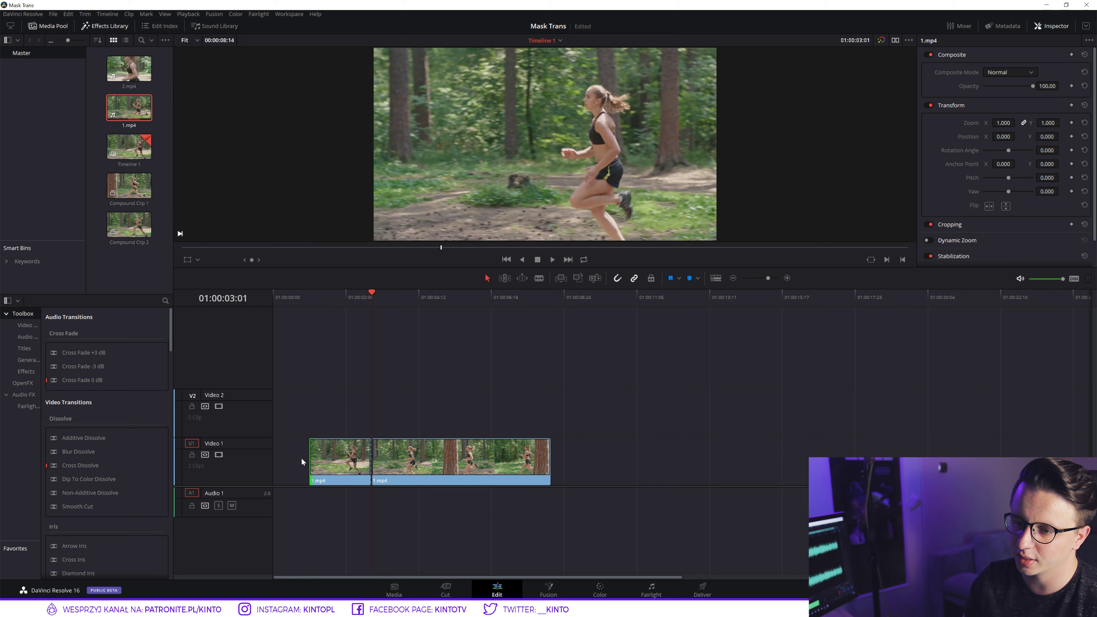
drag(309, 458, 275, 458)
key(Home)
key(space)
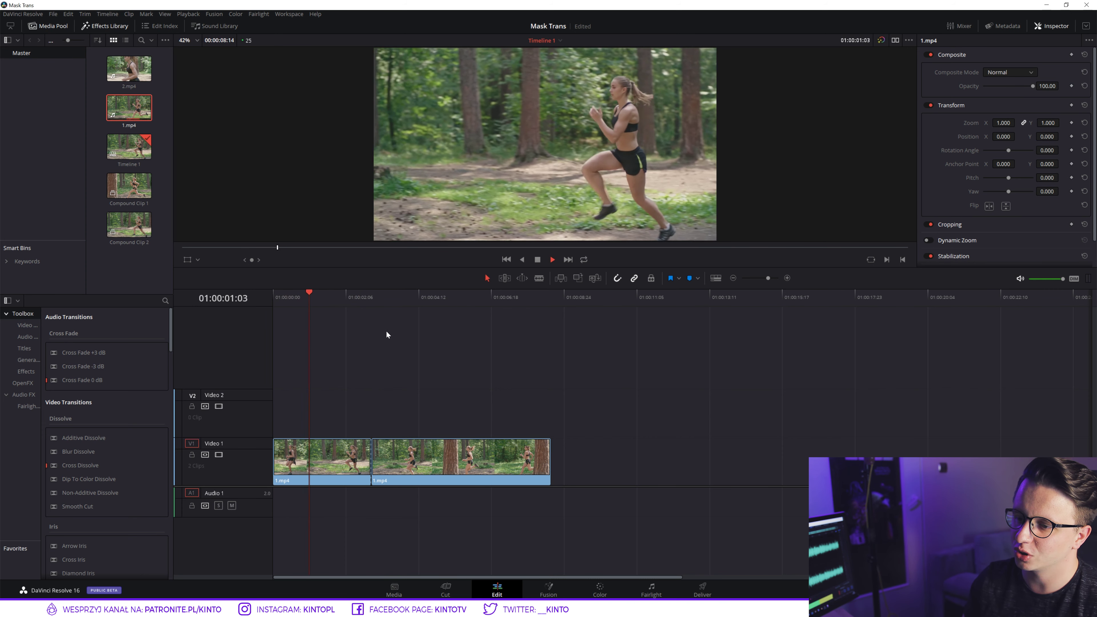
click(412, 297)
drag(418, 305, 529, 311)
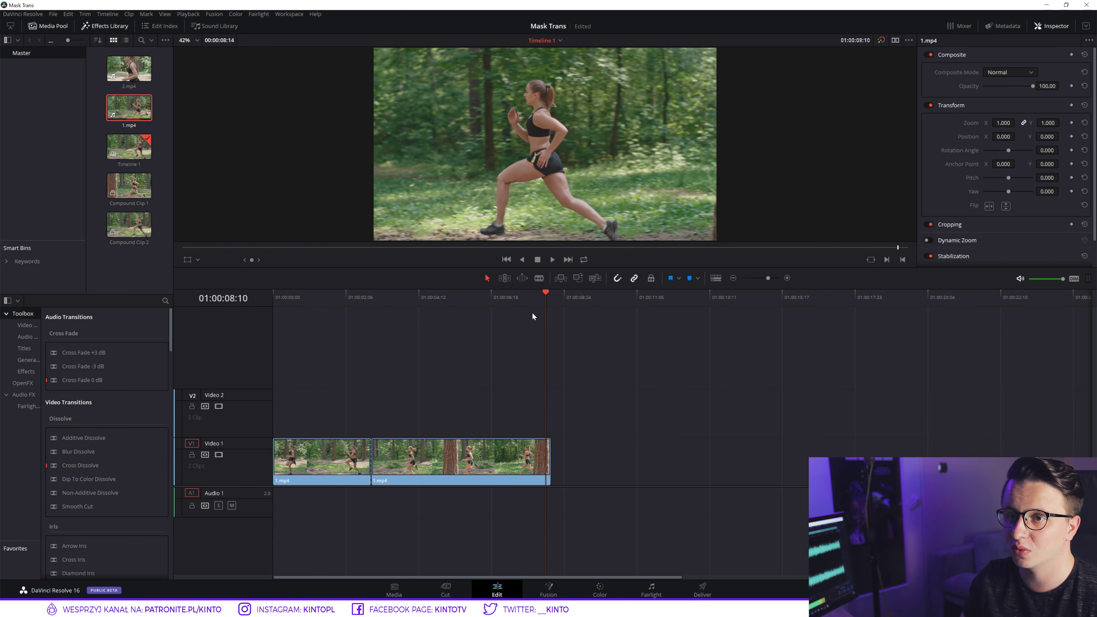
drag(344, 173, 597, 473)
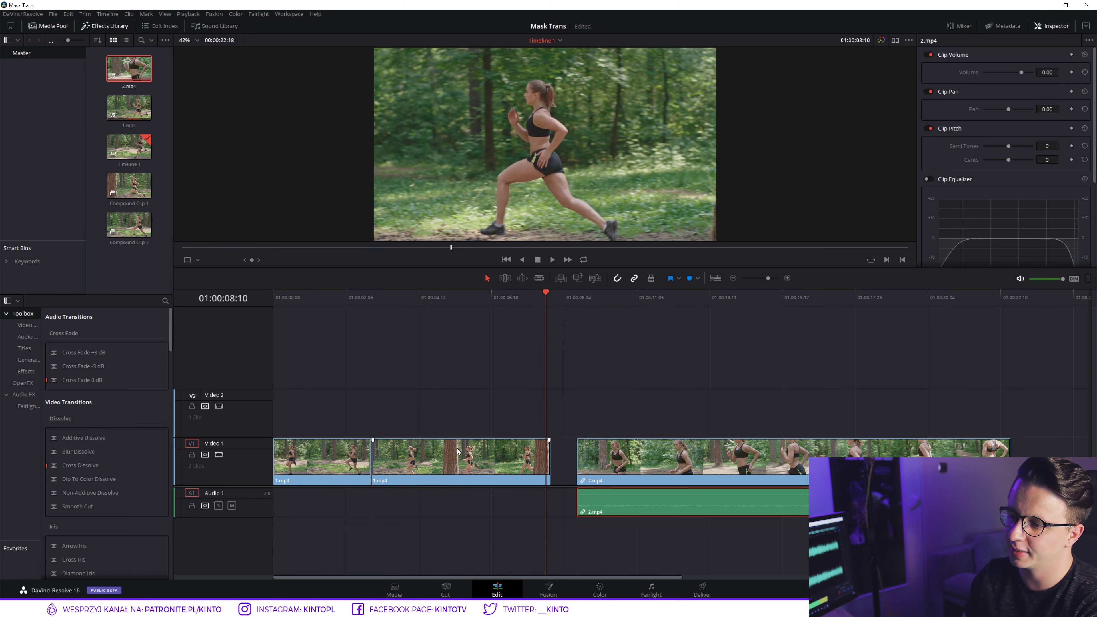
Move the second 1.mp4 clip to Video 2, slide 2.mp4 under it, and split 2.mp4 at its end.
drag(458, 451, 419, 427)
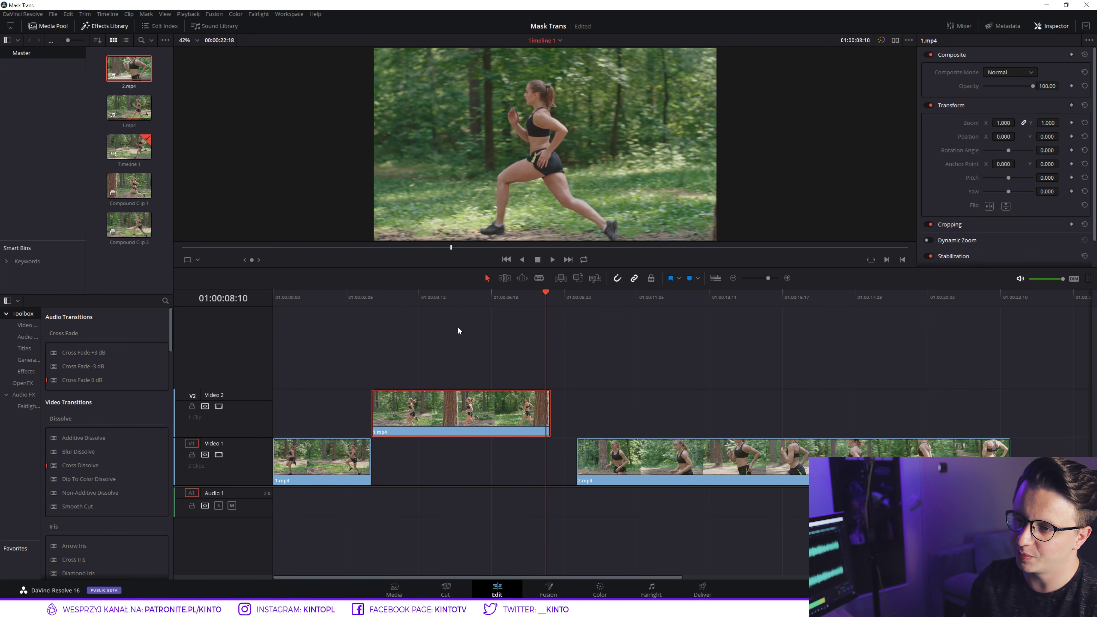
drag(413, 296, 473, 297)
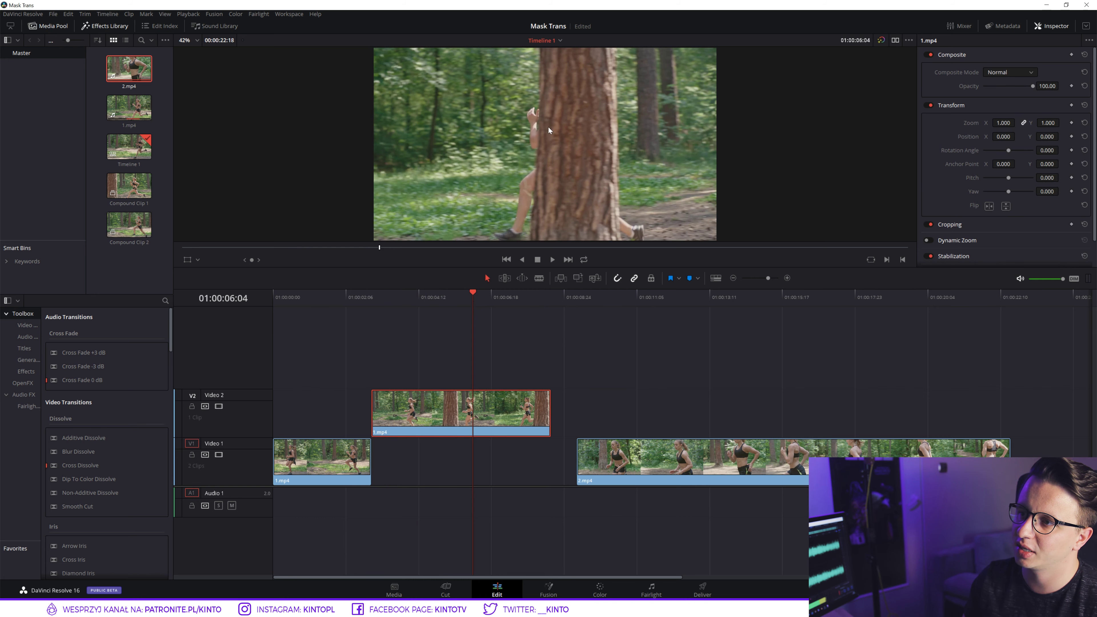
drag(610, 462, 409, 457)
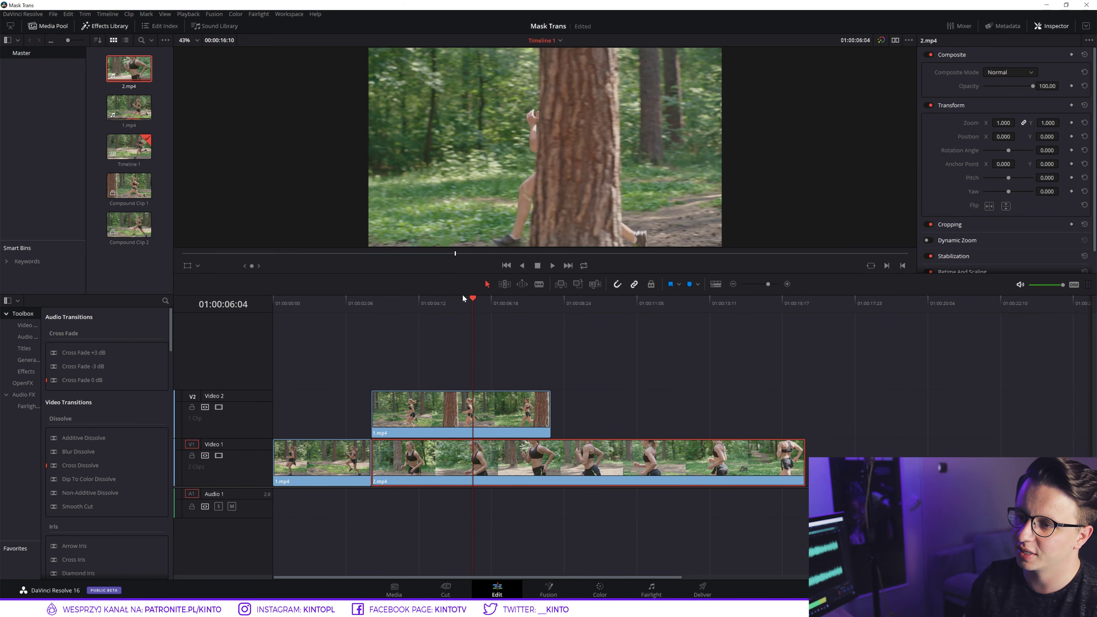
key(Right)
key(Right)
key(Right)
key(b)
click(550, 451)
key(a)
click(519, 305)
mouse_move(520, 303)
mouse_down()
mouse_move(530, 320)
mouse_move(381, 320)
mouse_move(597, 349)
mouse_move(377, 343)
mouse_move(497, 363)
mouse_up()
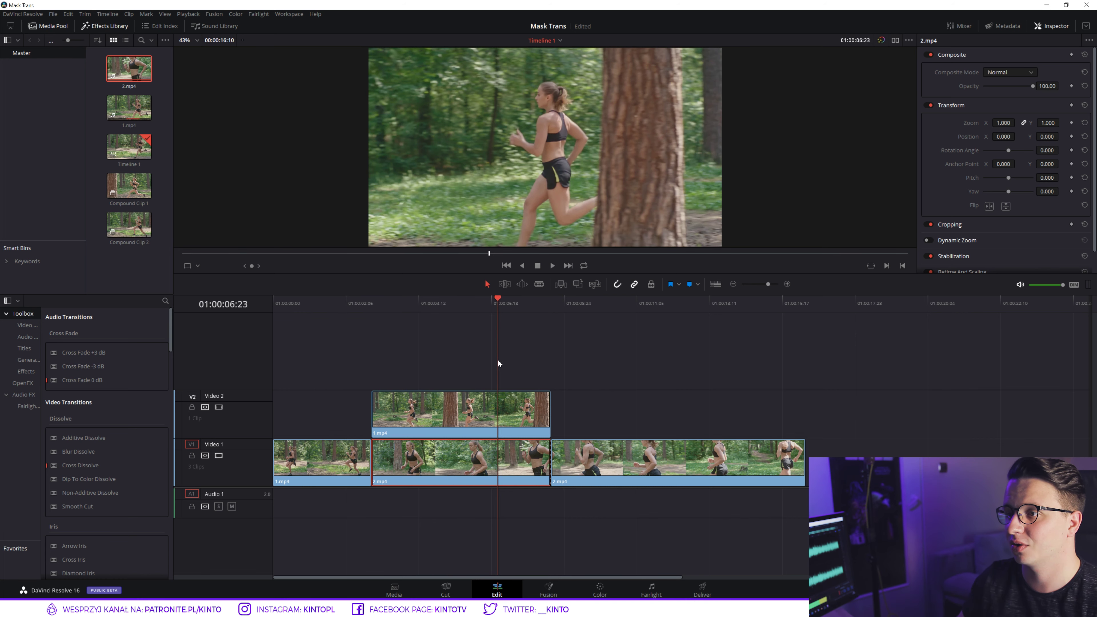
Select the Video 2 runner clip at 01:00:04:06 and open the Color page.
click(442, 397)
drag(499, 303, 410, 305)
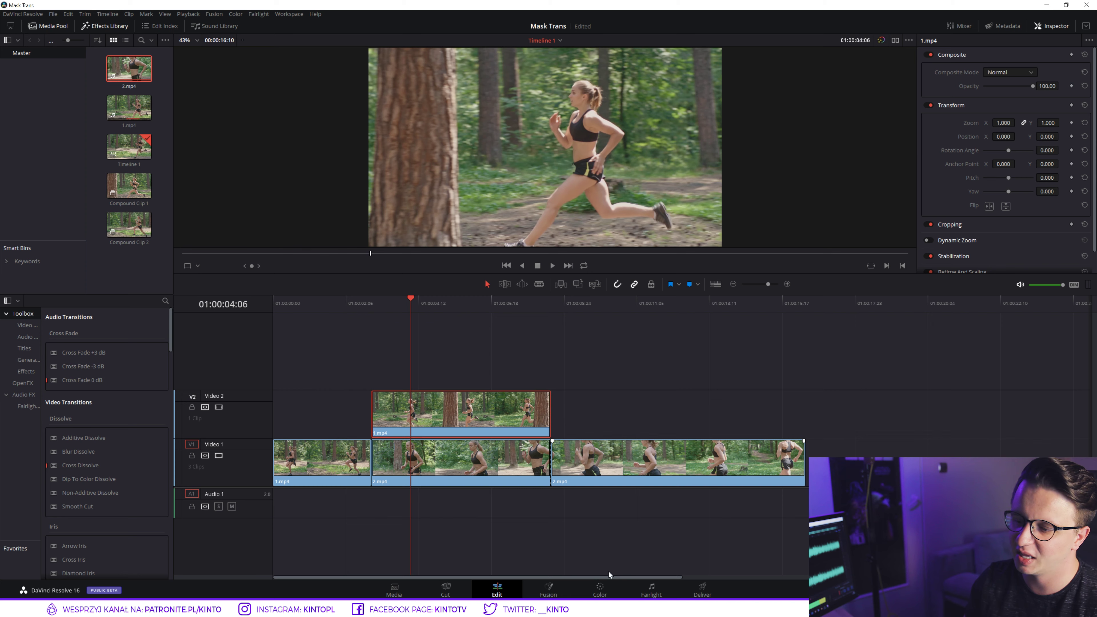
click(601, 588)
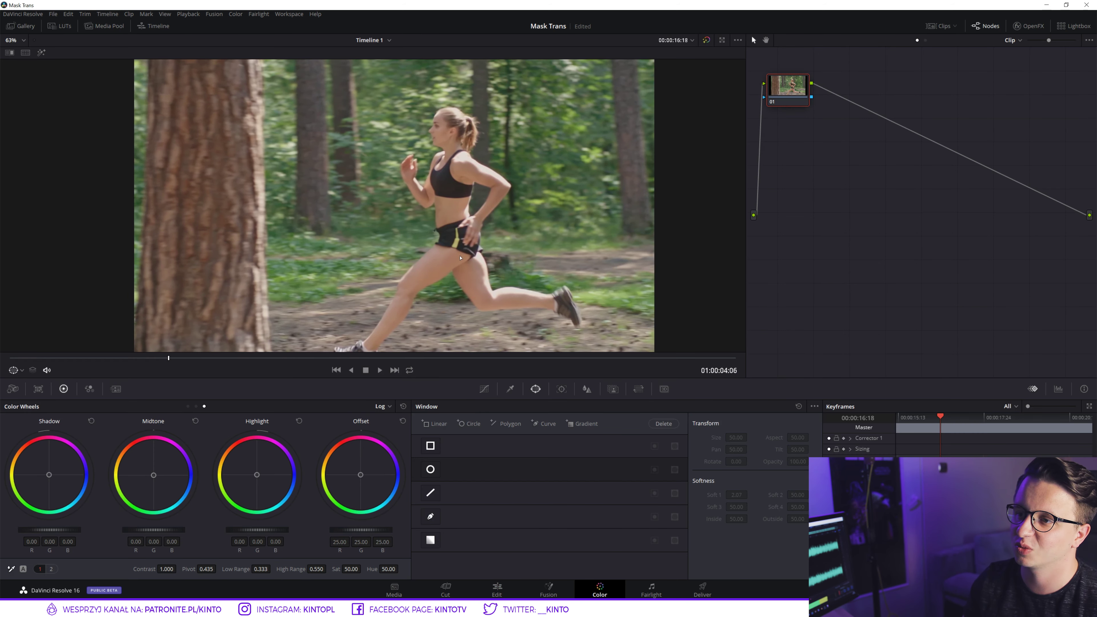
Play and scrub the runner clip to the frames where she reaches the tree.
scroll(436, 257, up, 2)
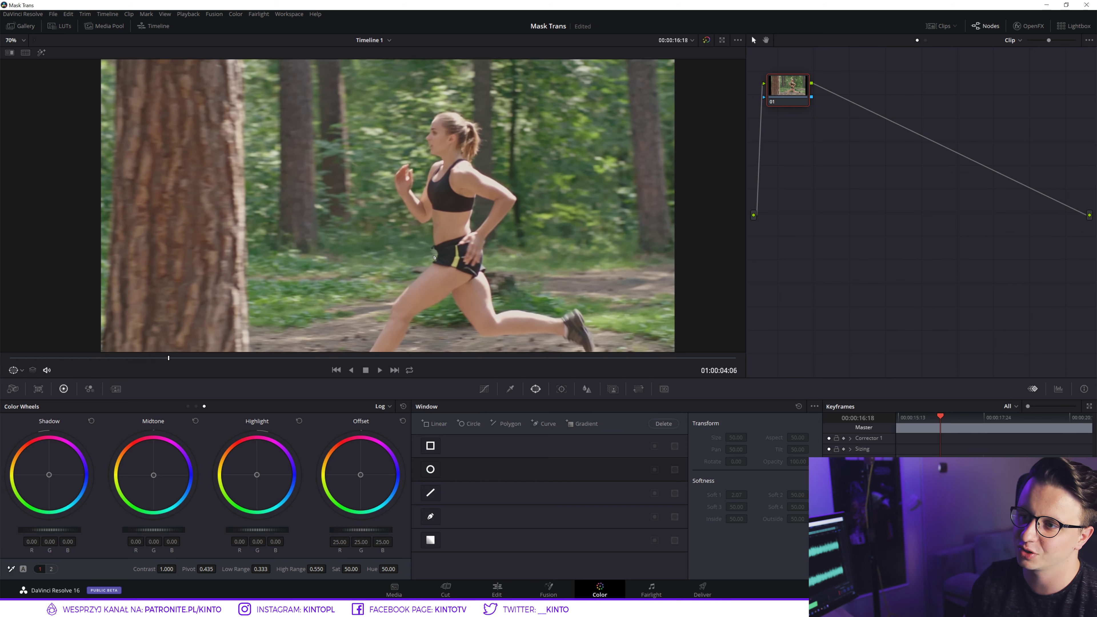
scroll(434, 257, down, 3)
scroll(453, 236, down, 1)
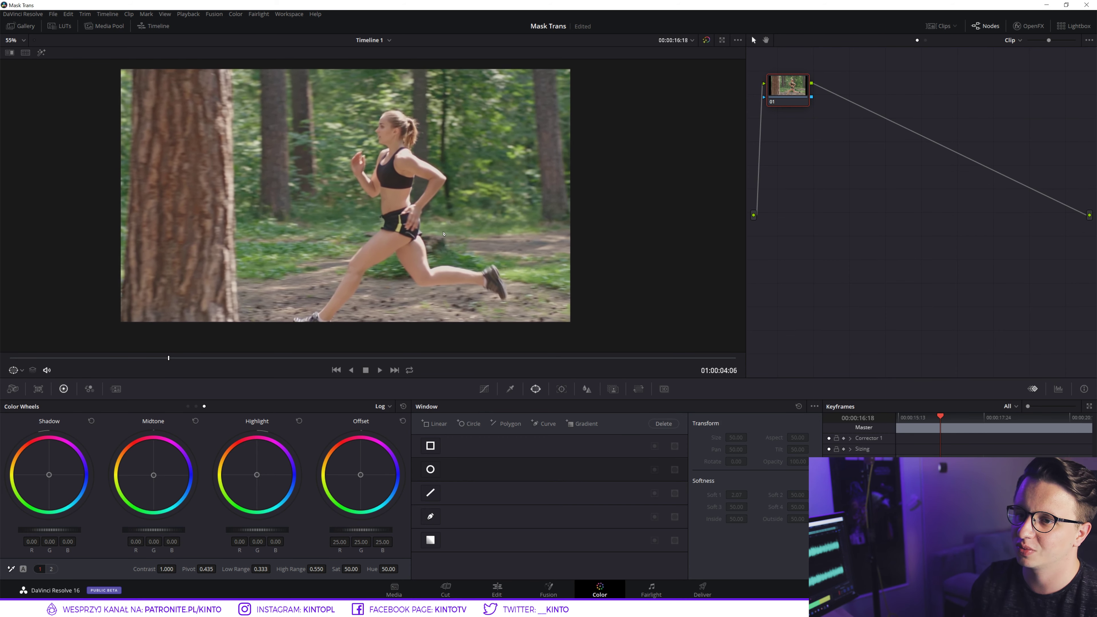
key(space)
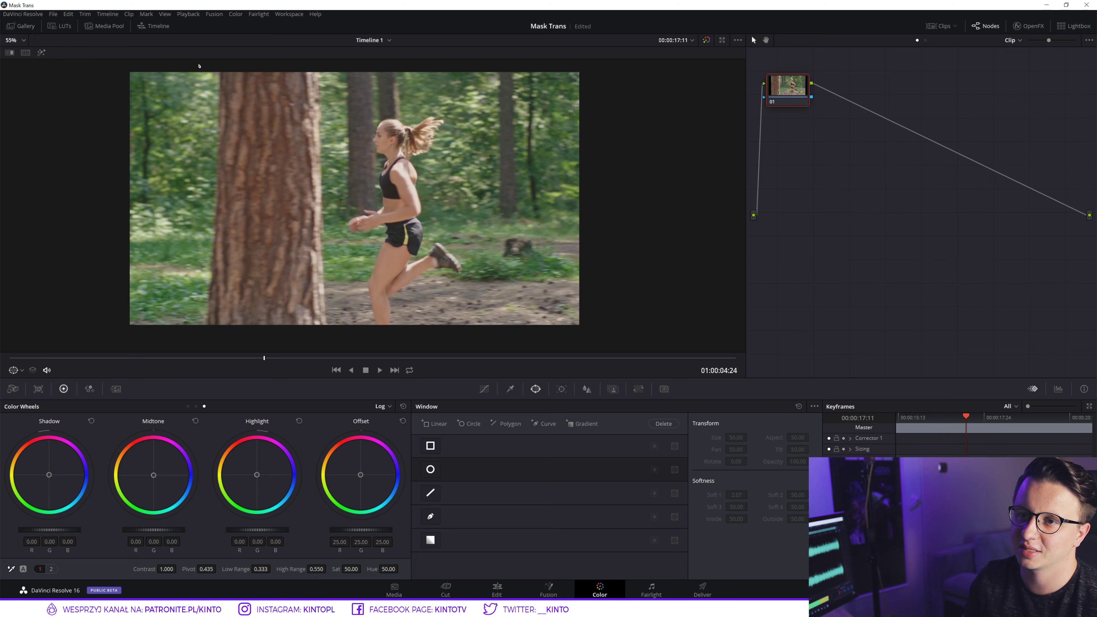
mouse_move(277, 358)
mouse_down()
mouse_move(682, 345)
mouse_move(307, 358)
mouse_up()
Reposition node 01 and add an alpha output to the node graph, then undo it.
drag(799, 105, 810, 145)
right_click(856, 175)
click(899, 210)
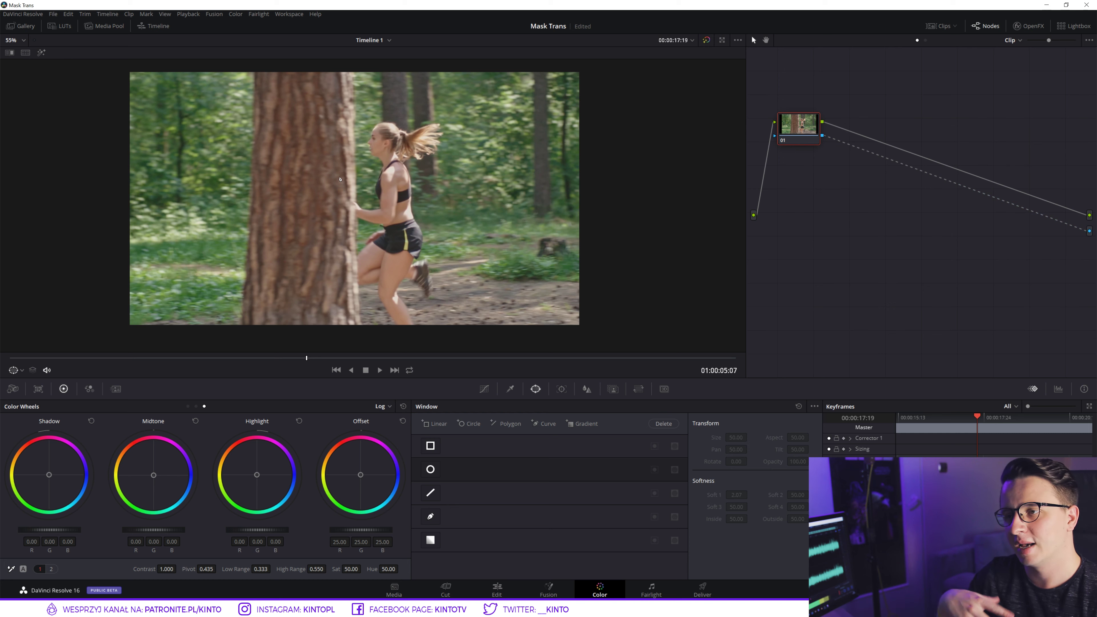
key(ctrl+z)
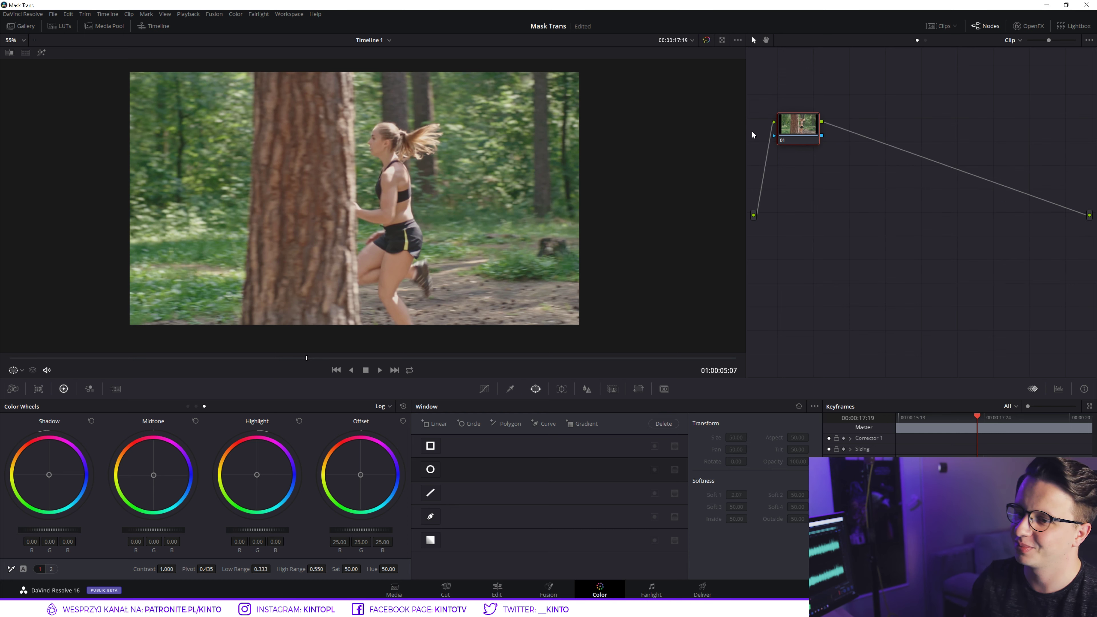
Place a Circle window over the runner's head, then return to the Edit page at 05:13.
click(431, 469)
drag(385, 167, 414, 140)
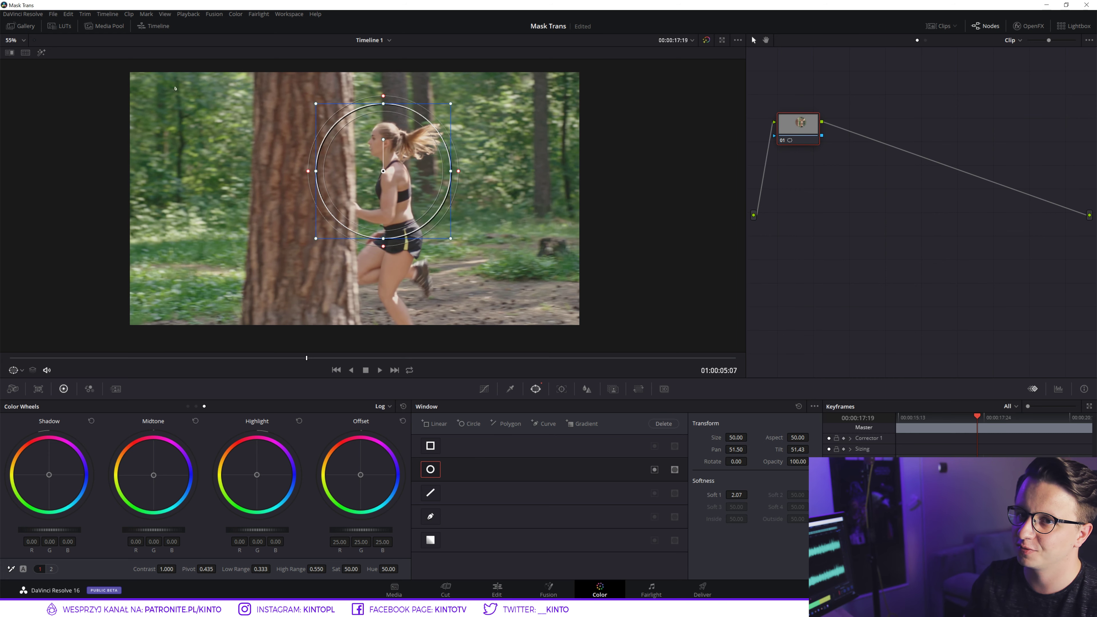
click(44, 53)
click(44, 53)
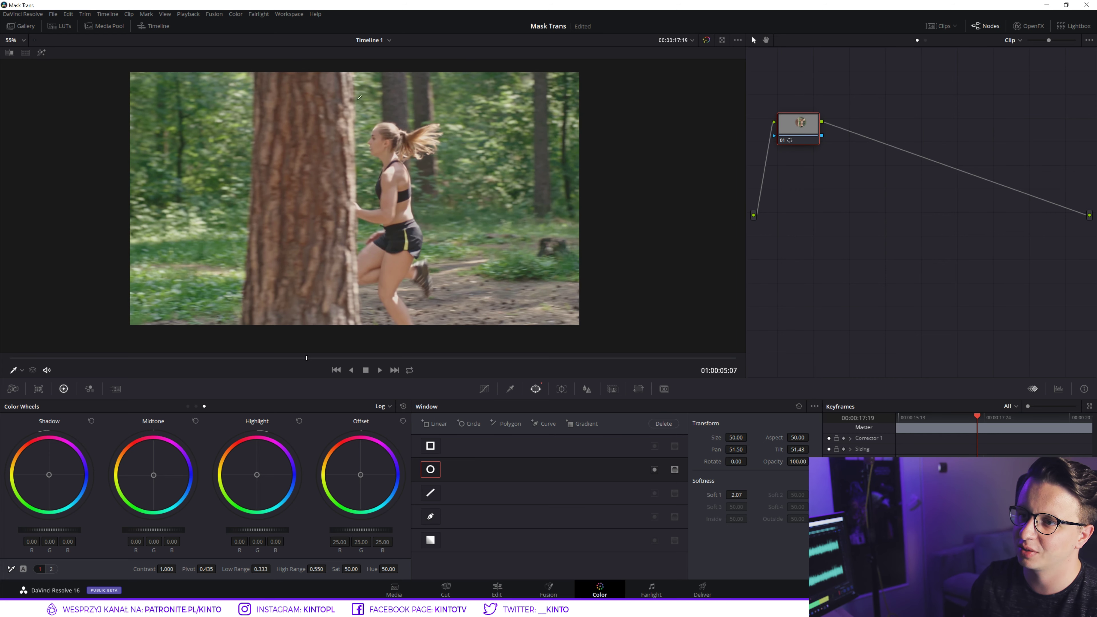
click(497, 586)
drag(447, 305, 452, 301)
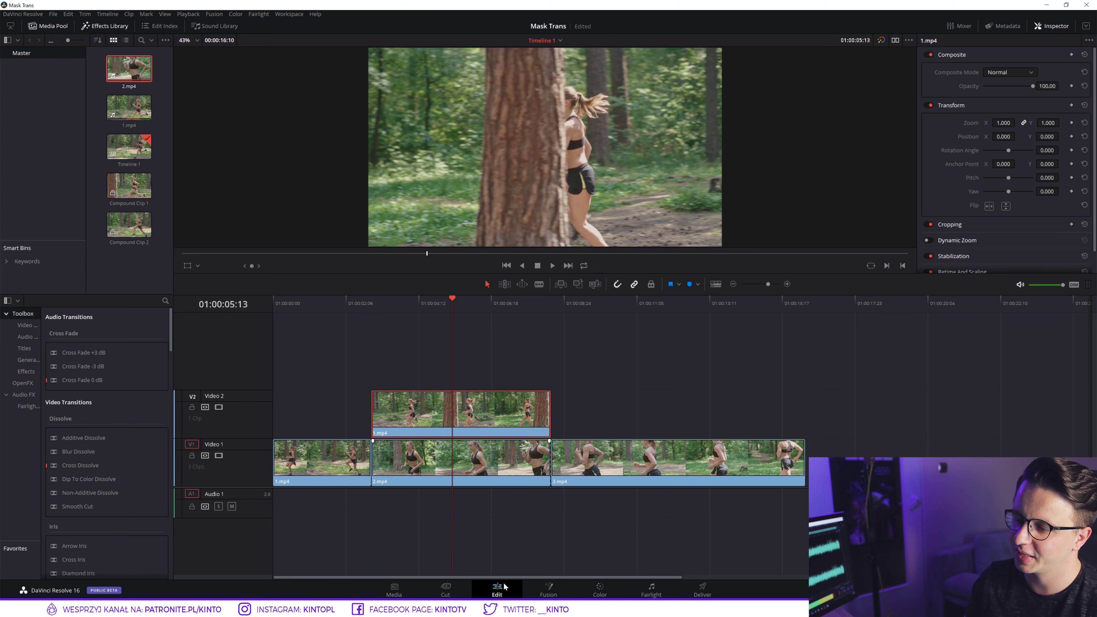
Give node 01 an alpha output, check the circle reveal on the Edit page, and return to Color.
click(585, 588)
right_click(859, 171)
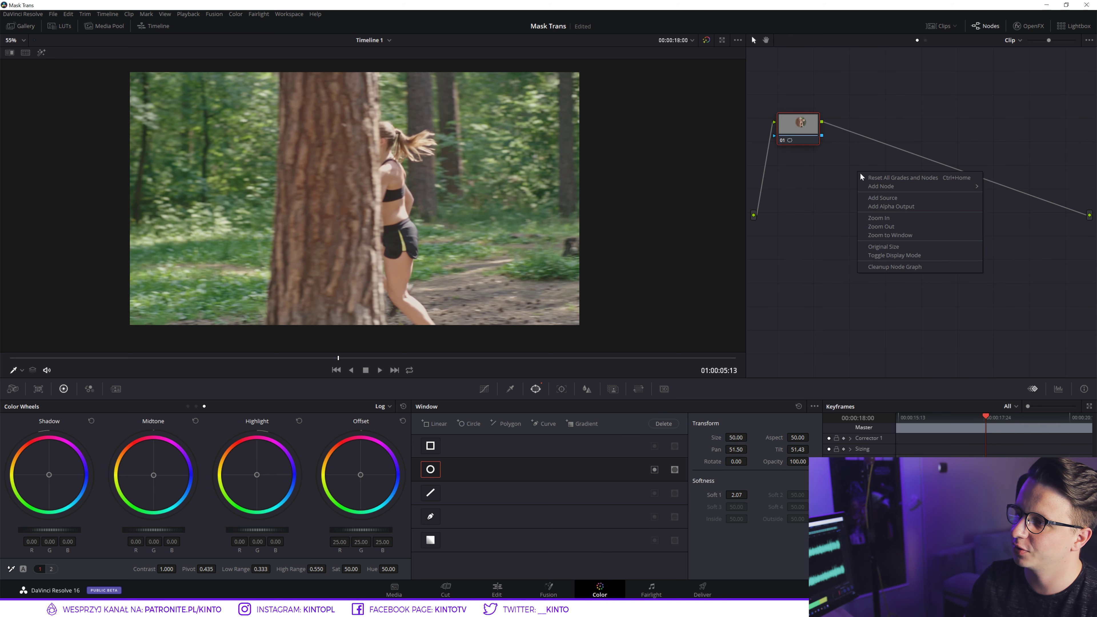
click(905, 207)
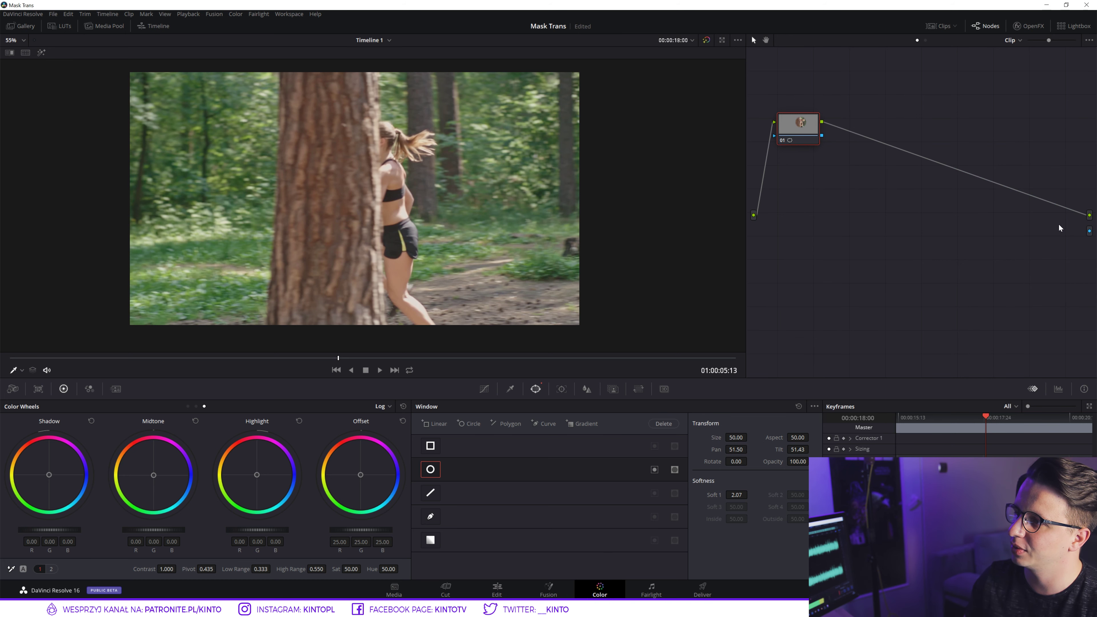
drag(812, 136, 835, 178)
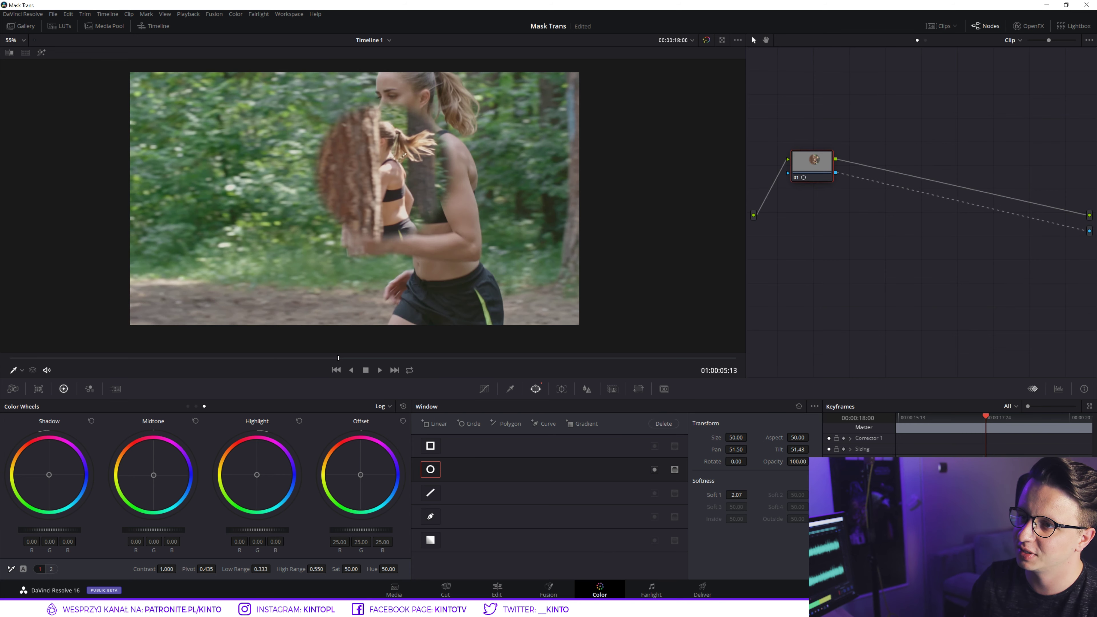
click(498, 590)
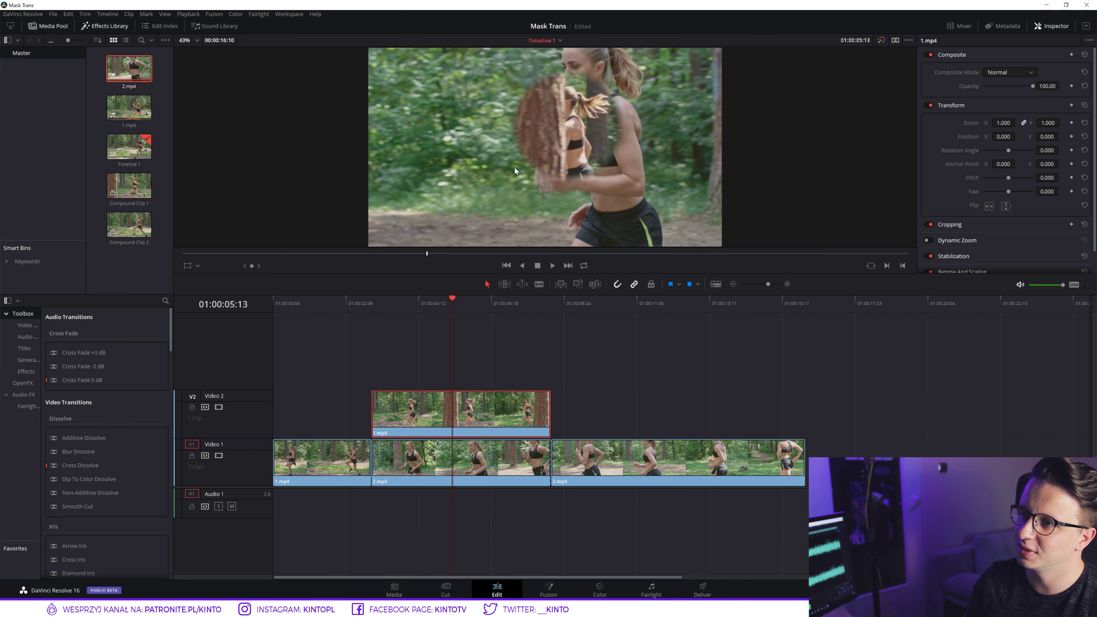
click(598, 592)
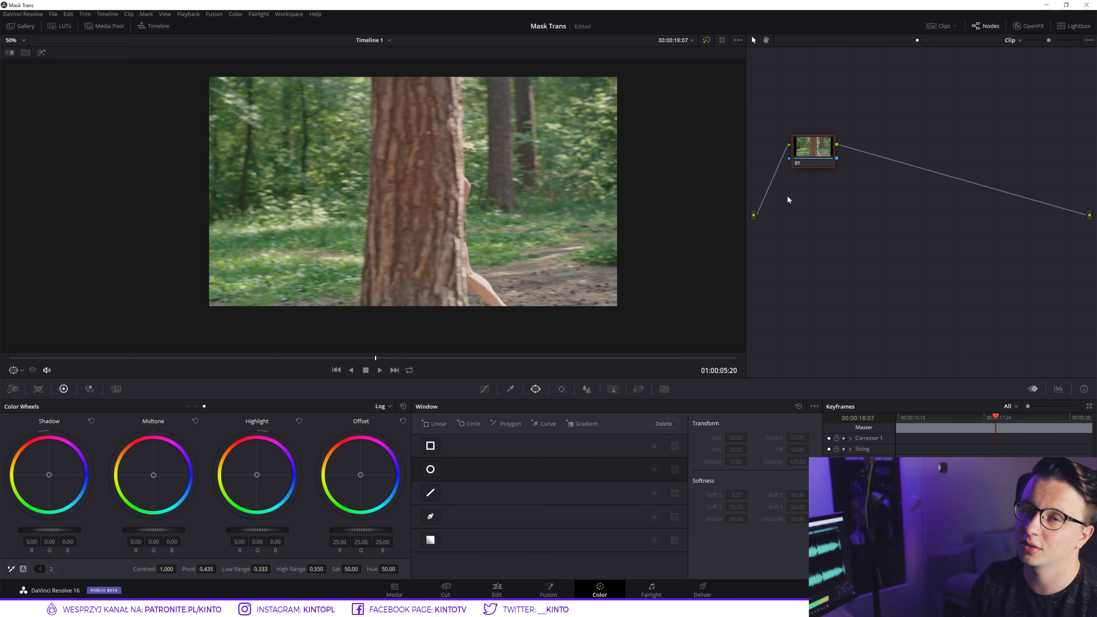
Add an alpha output and connect node 01's key output to it.
right_click(865, 182)
click(898, 217)
drag(836, 158, 1089, 231)
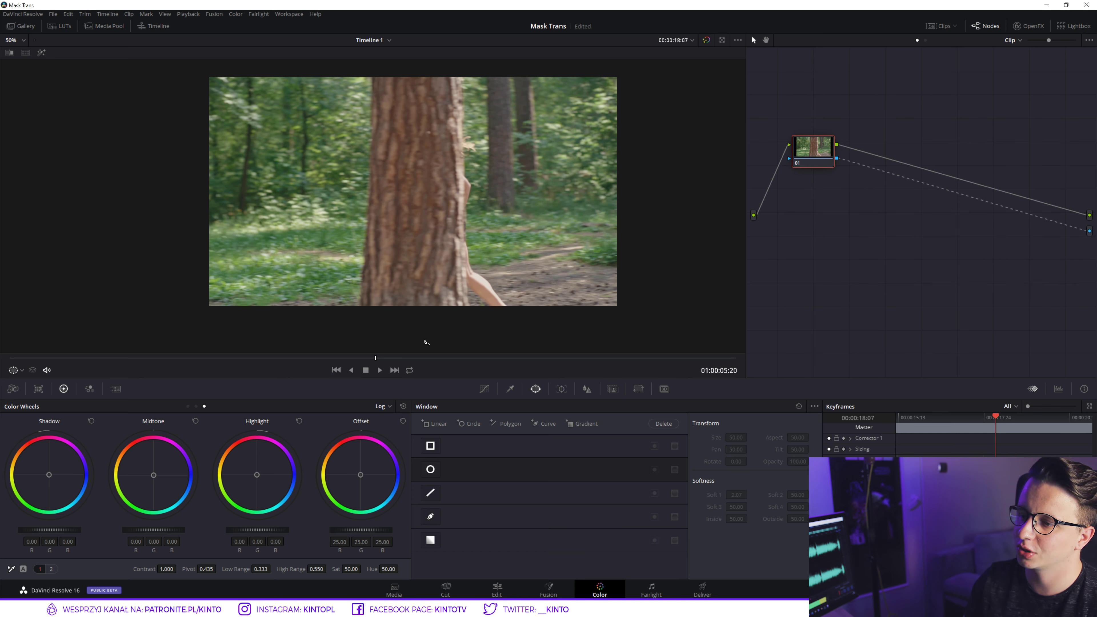
With the Curve window at frame 05:16, start placing points up the trunk's left edge.
click(430, 516)
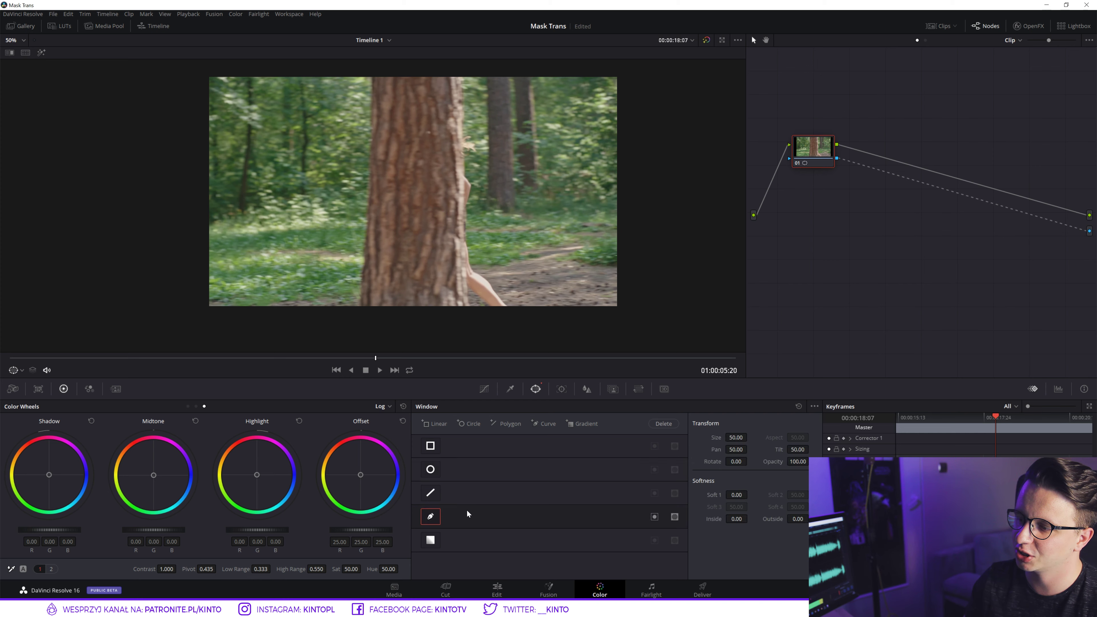
scroll(391, 263, up, 1)
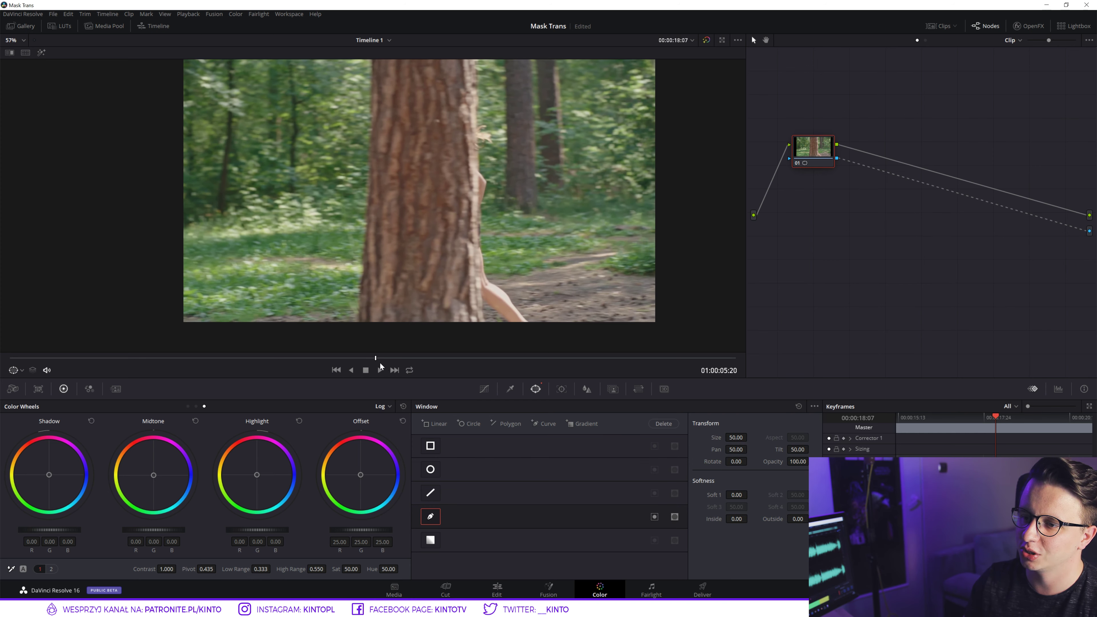
click(352, 361)
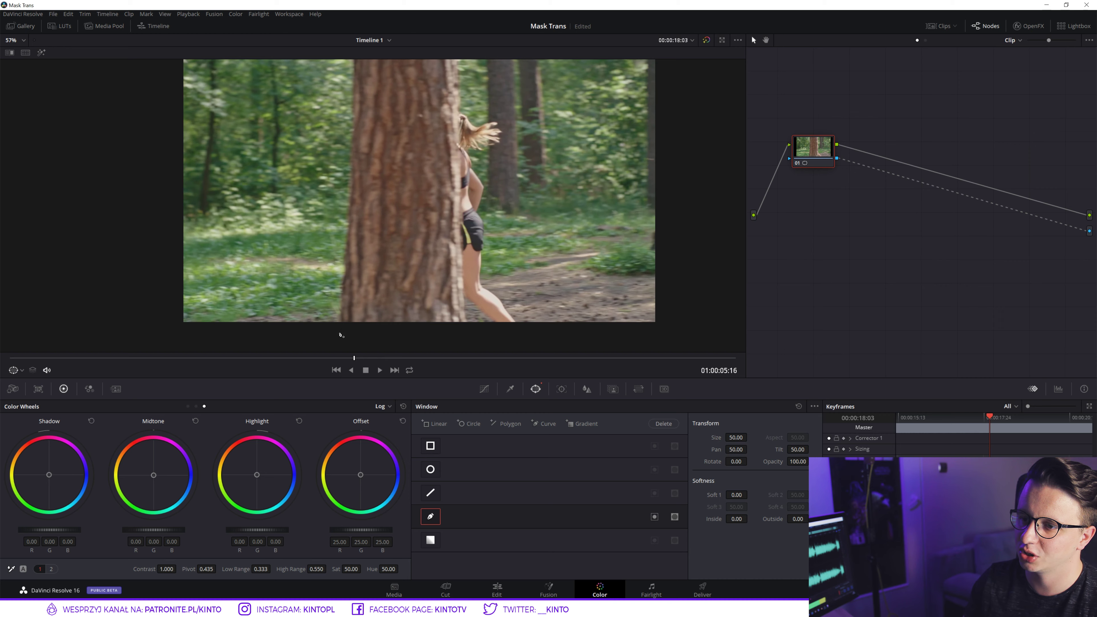
scroll(340, 335, up, 2)
scroll(367, 310, up, 1)
scroll(393, 285, up, 1)
click(385, 303)
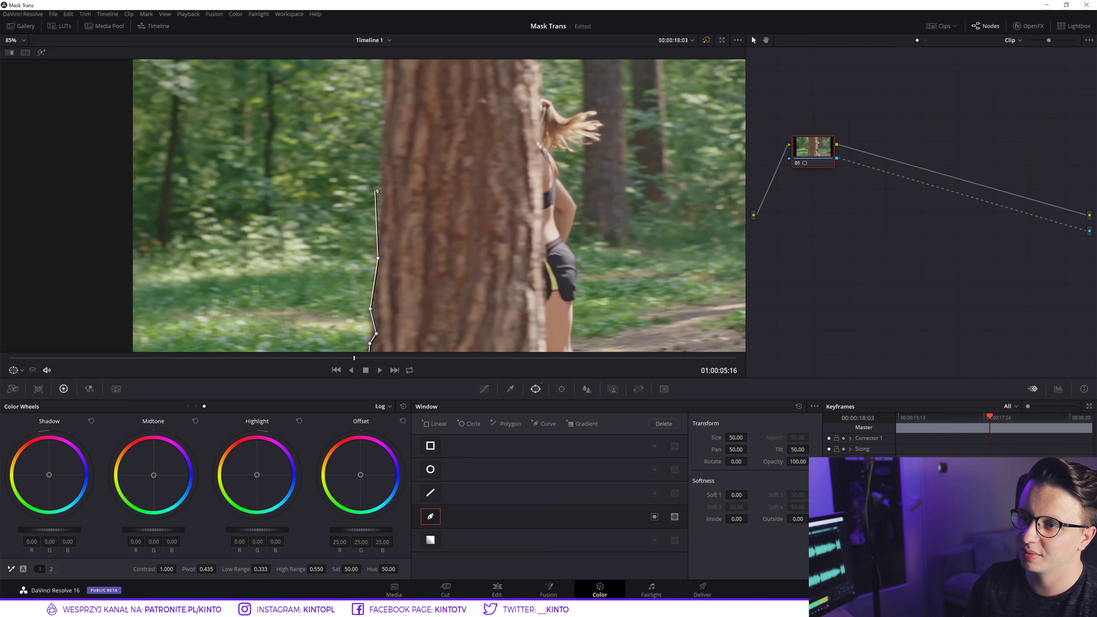
click(381, 198)
click(383, 150)
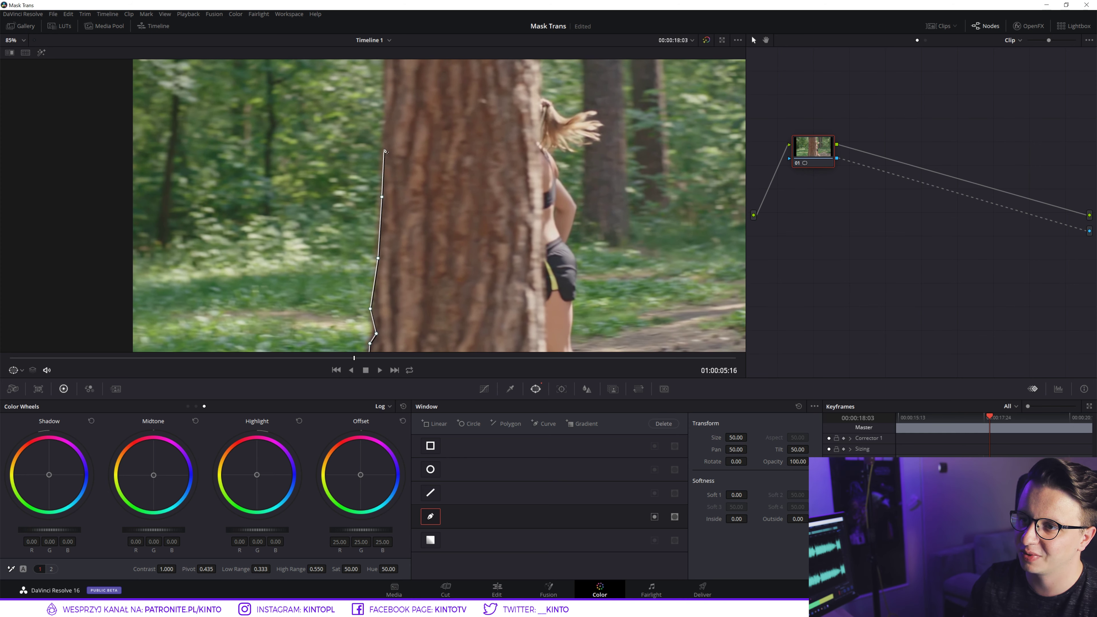
Continue the mask along the trunk, out past the frame's right corners, and close it.
scroll(397, 138, up, 3)
click(371, 215)
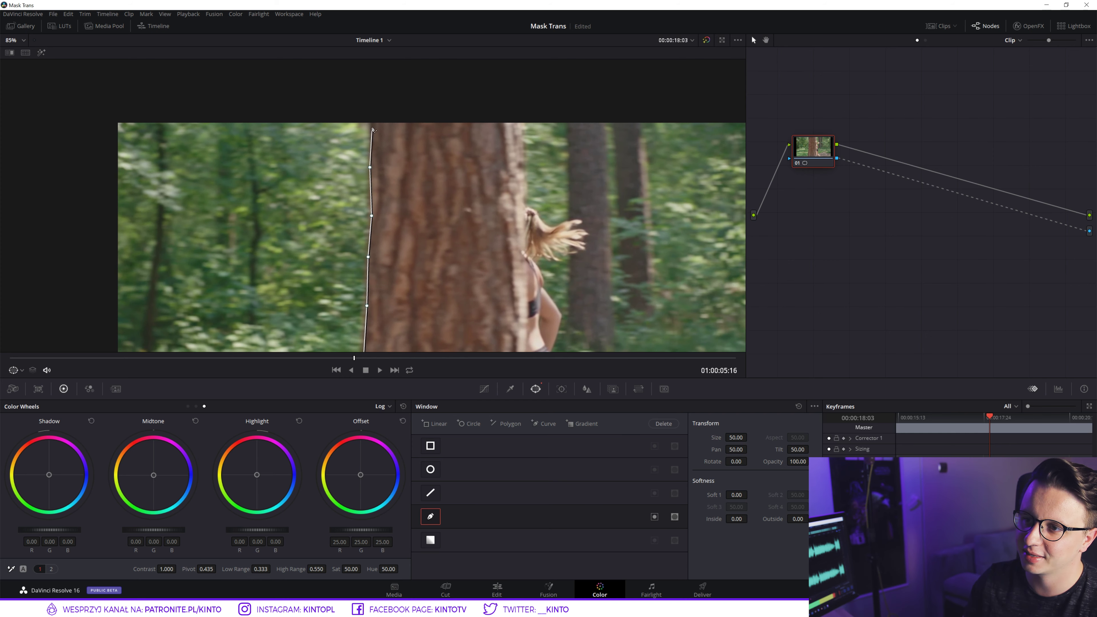
scroll(410, 161, down, 2)
scroll(406, 143, down, 2)
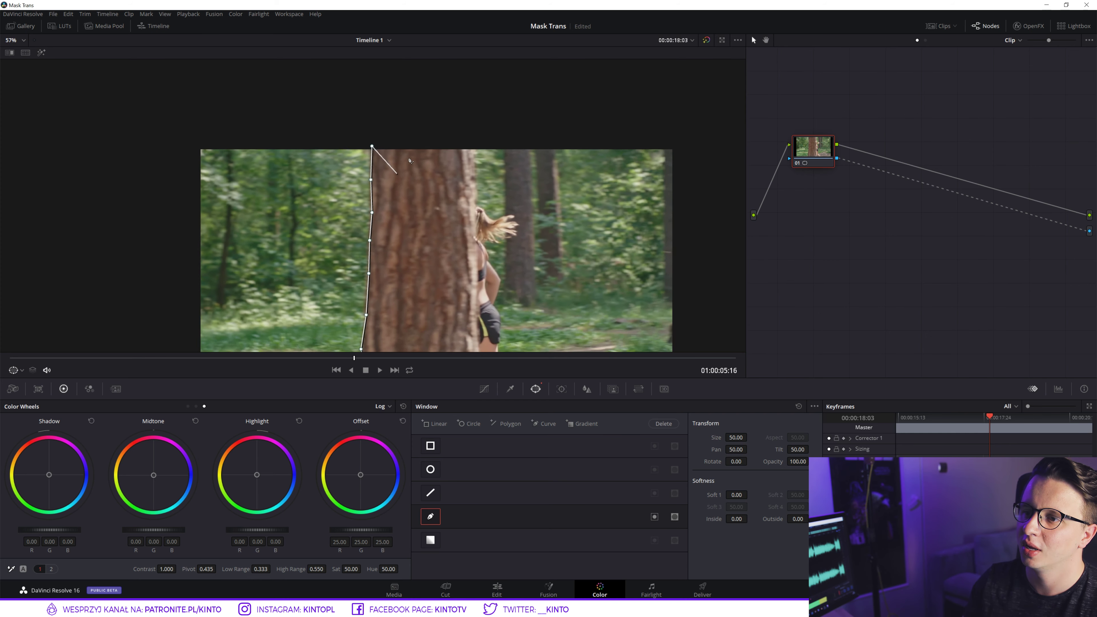
scroll(401, 104, down, 1)
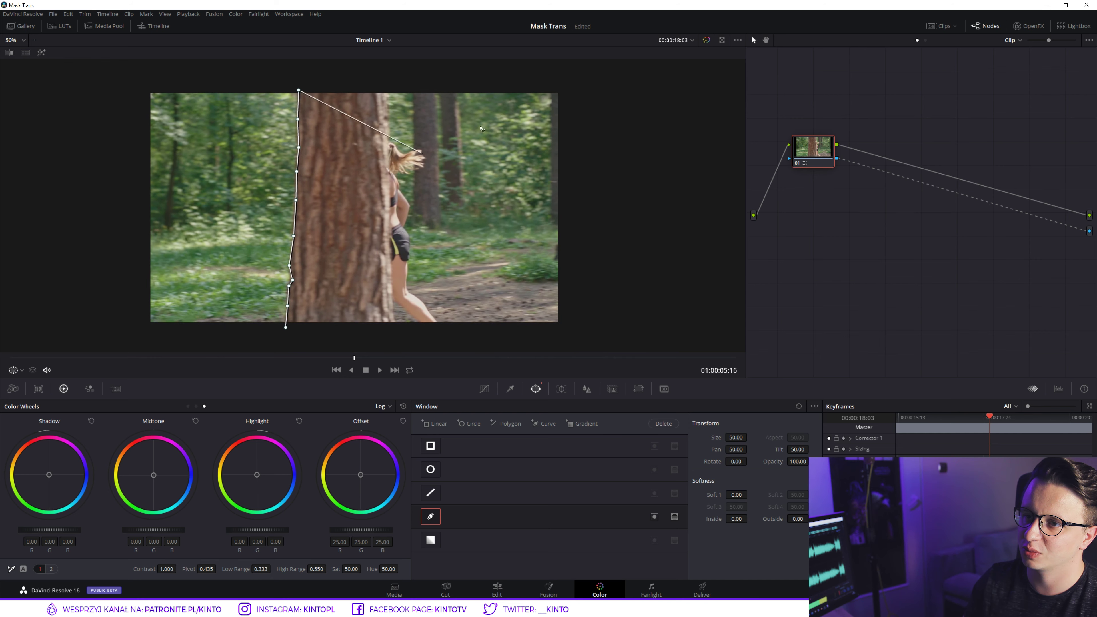
click(582, 84)
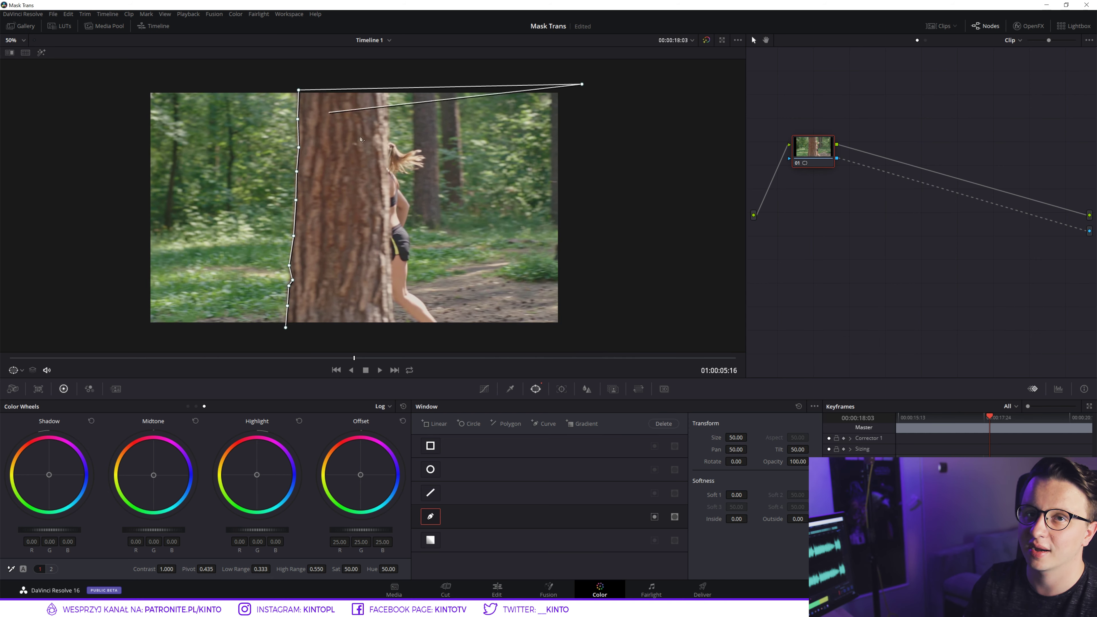
click(572, 329)
click(286, 328)
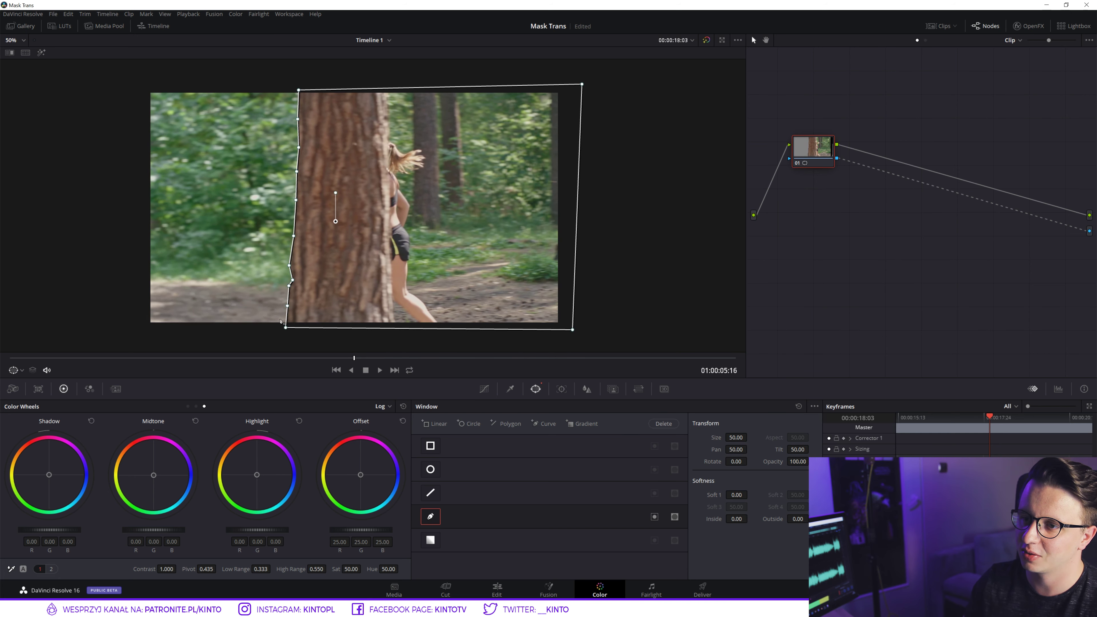
Zoom in and nudge a mask point so it hugs the trunk edge.
scroll(349, 255, up, 2)
scroll(367, 246, up, 2)
scroll(388, 233, up, 2)
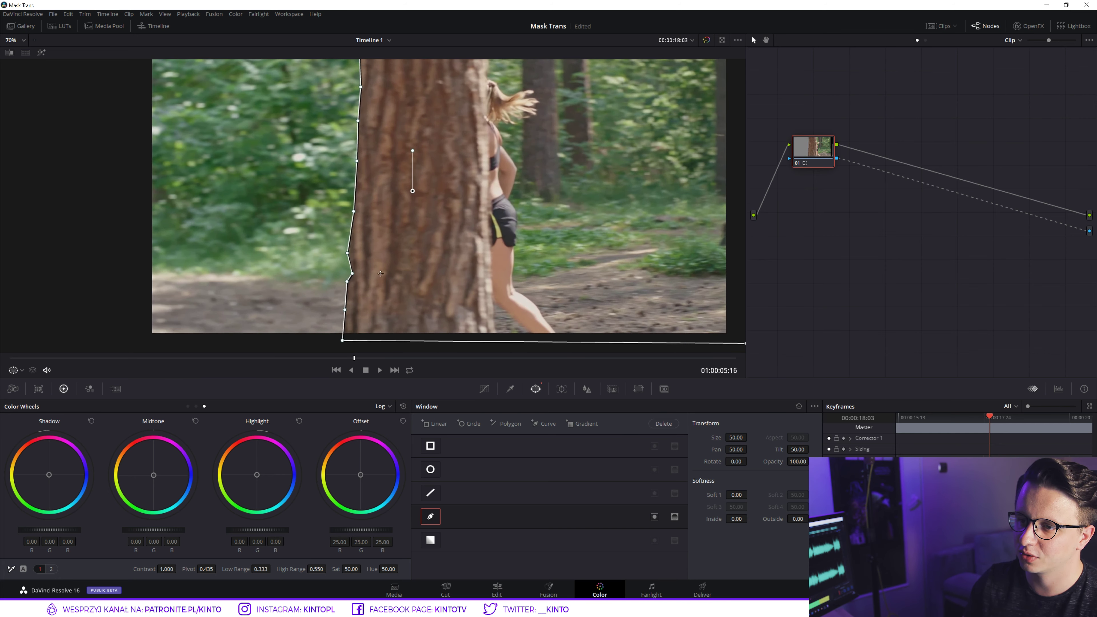
scroll(401, 227, up, 1)
scroll(437, 214, up, 1)
drag(434, 212, 428, 175)
scroll(493, 164, down, 1)
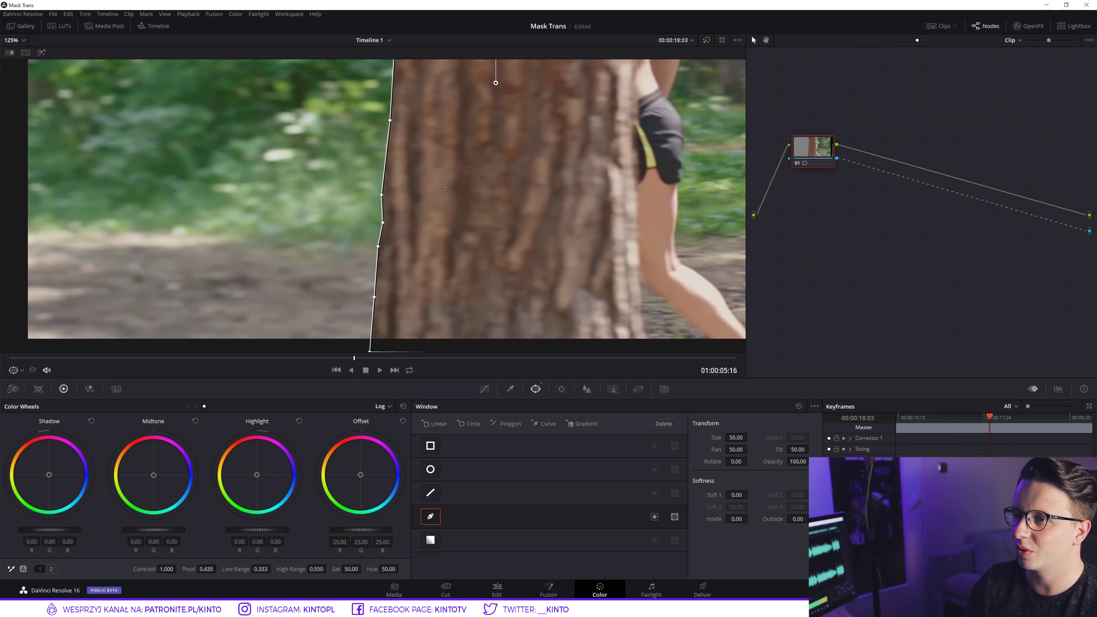
scroll(453, 168, down, 1)
scroll(432, 170, down, 1)
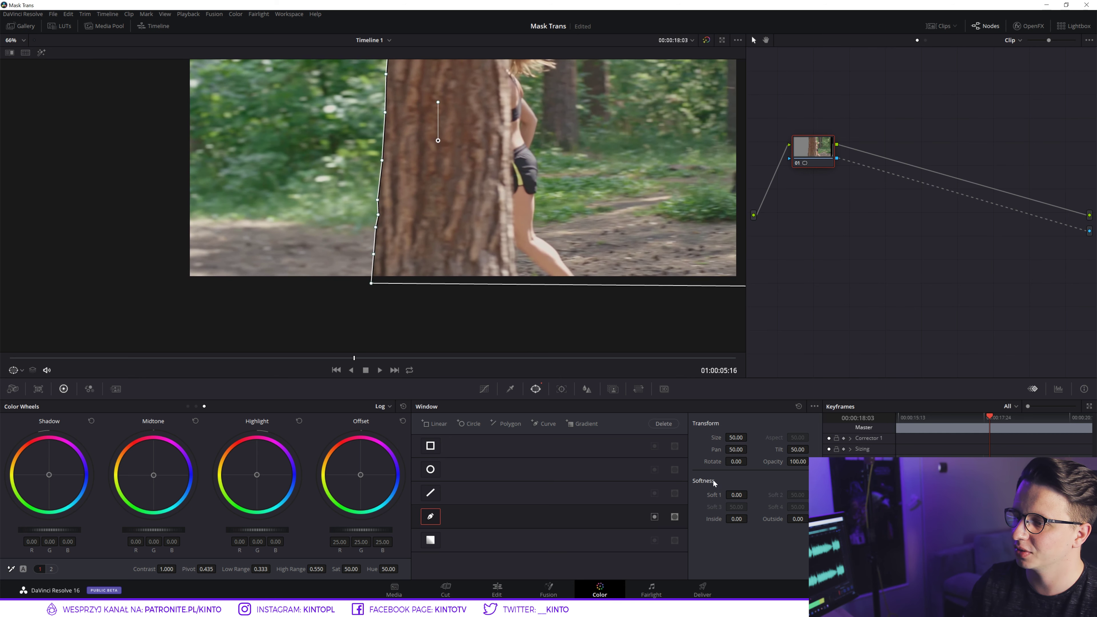
Set the window's Soft 1 softness to 1.00.
click(740, 494)
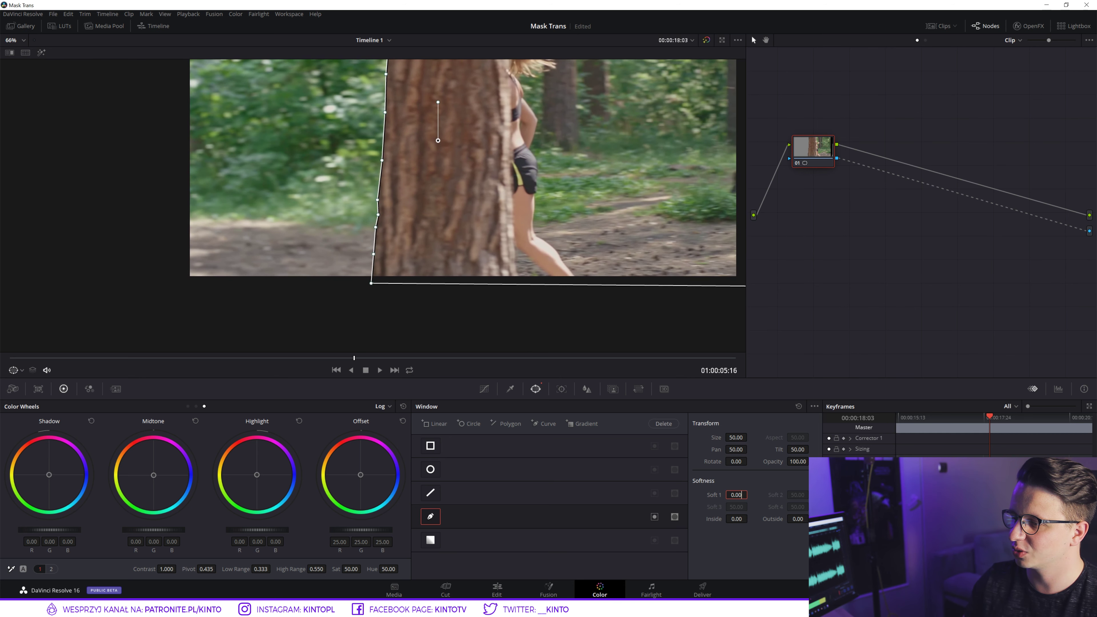
text(1)
key(Return)
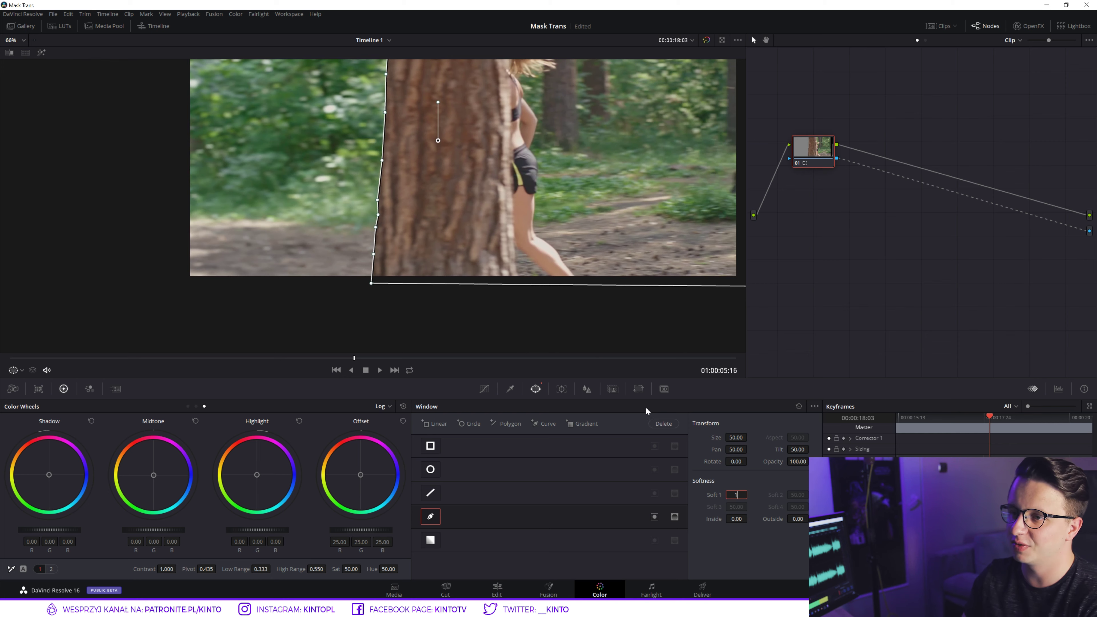
Add a Corrector 1 keyframe at this frame and nudge a mask point along the trunk edge.
mouse_move(434, 176)
mouse_down()
mouse_move(428, 245)
mouse_move(437, 254)
mouse_up()
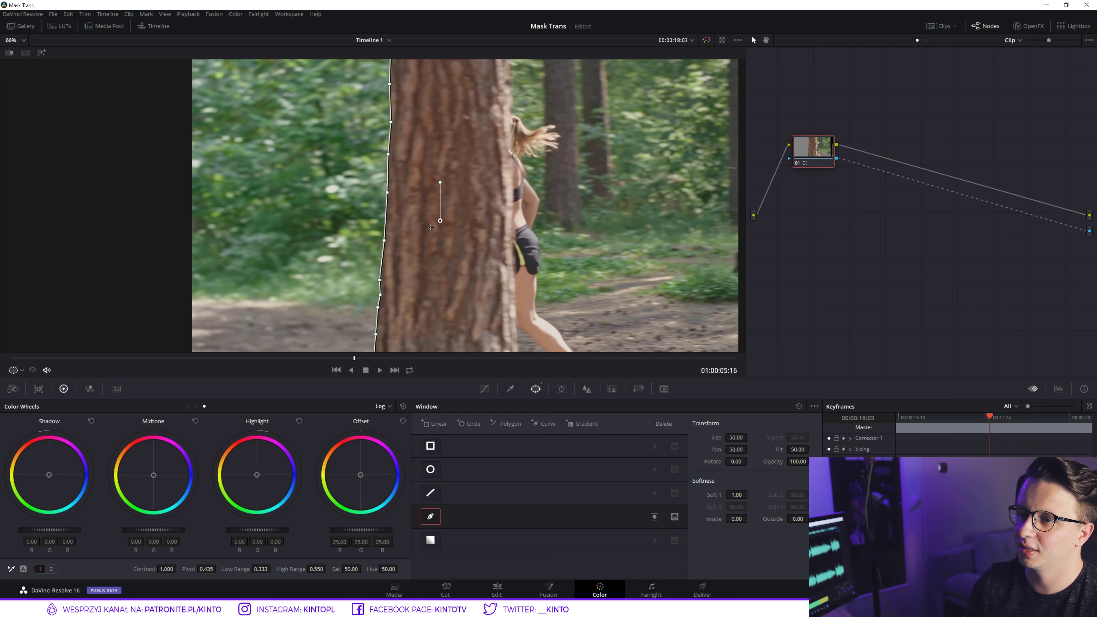
click(843, 438)
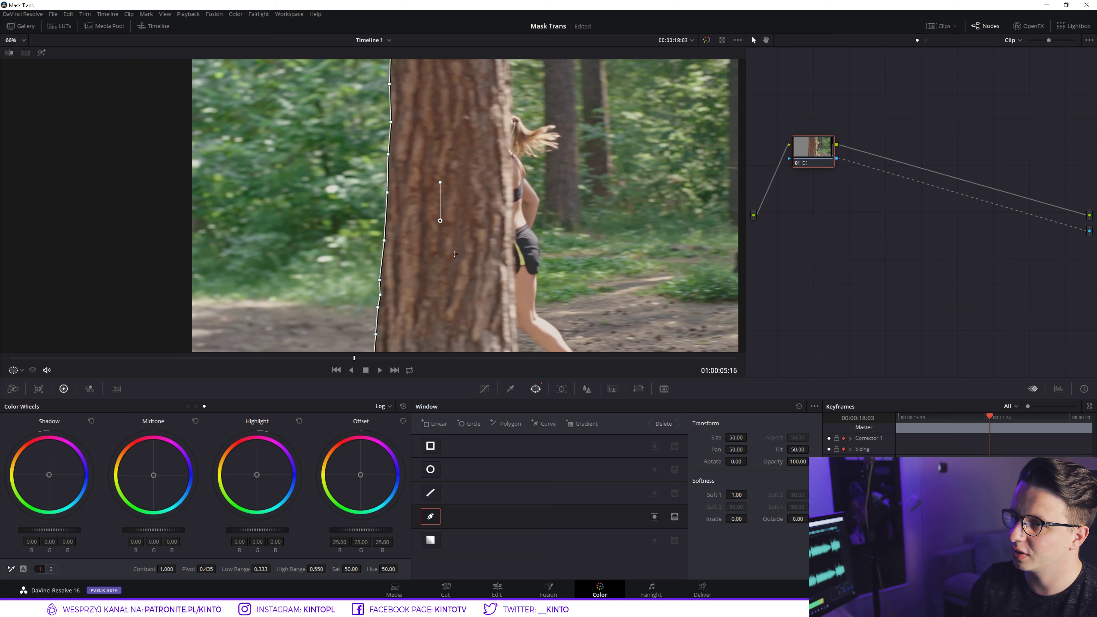
drag(387, 193, 389, 195)
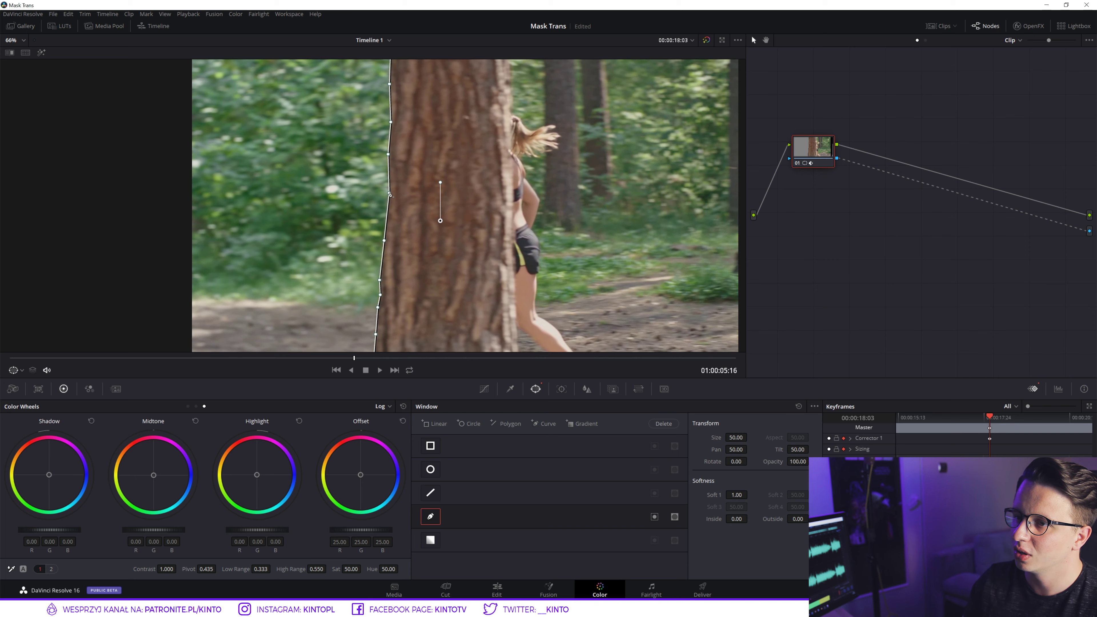
scroll(394, 194, down, 2)
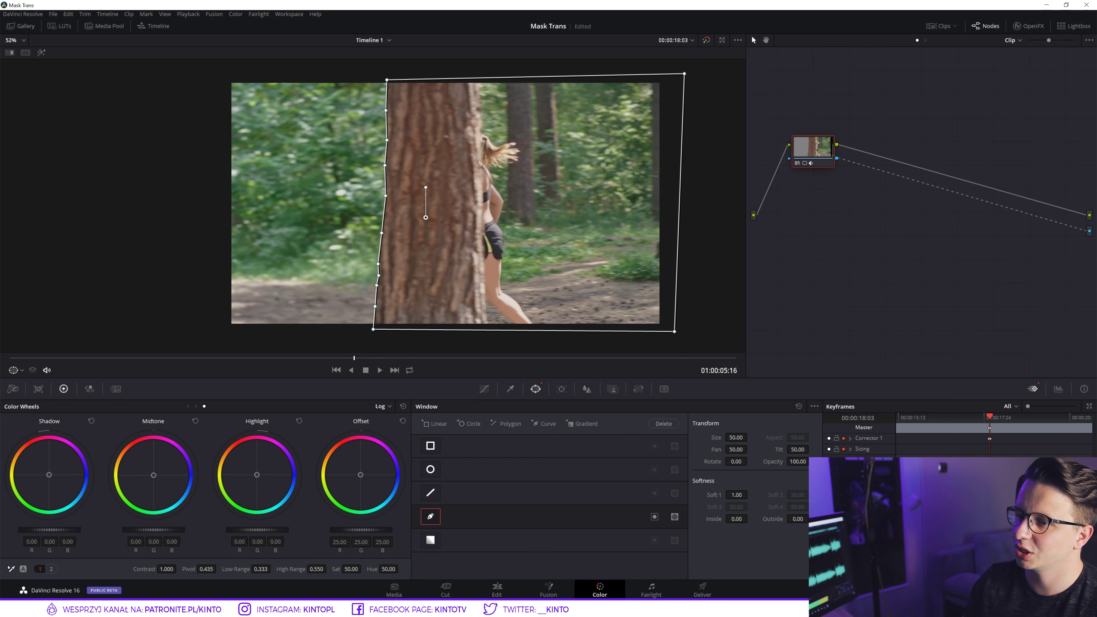
At frame 01:00:08:06, move the mask's left-side points across onto the right-hand trunk's edge.
drag(355, 357, 697, 356)
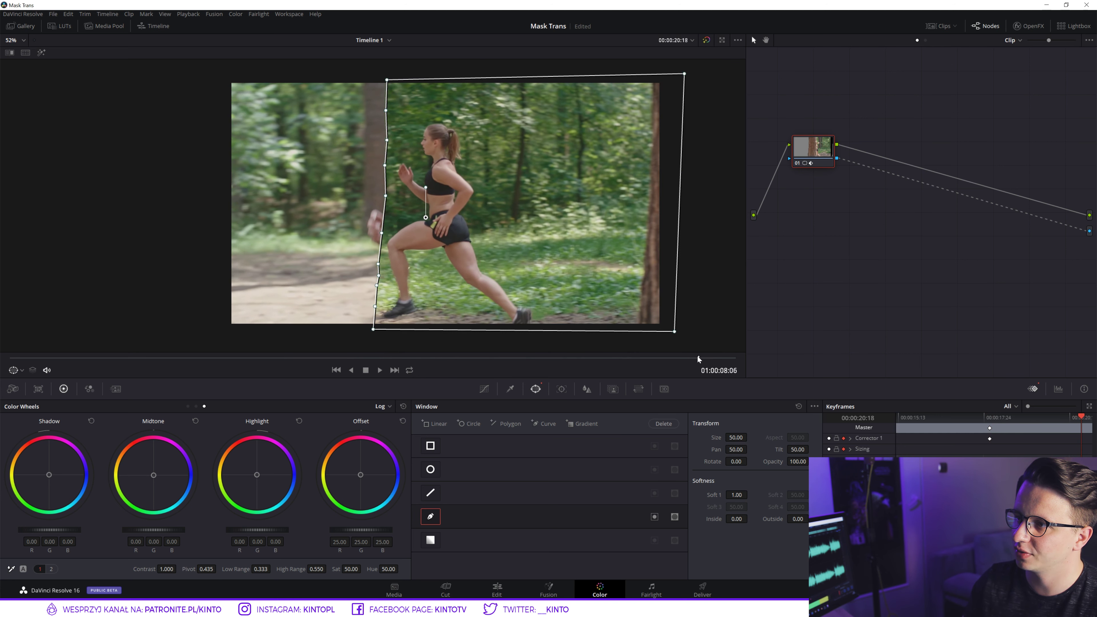
mouse_move(387, 80)
mouse_down()
mouse_move(387, 110)
mouse_move(653, 95)
mouse_up()
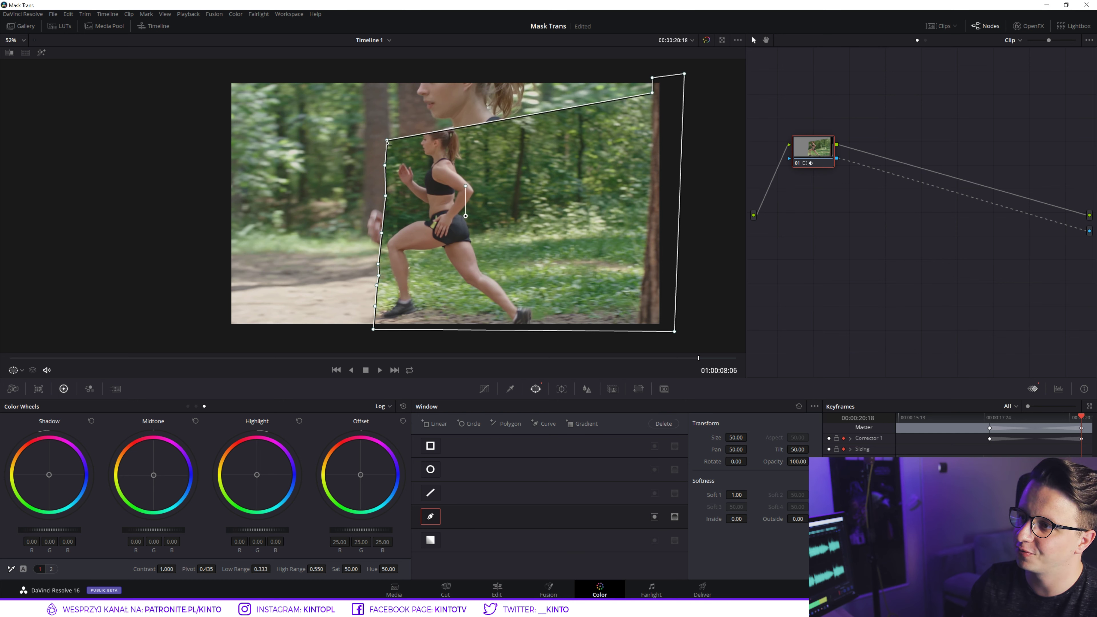
drag(387, 141, 653, 114)
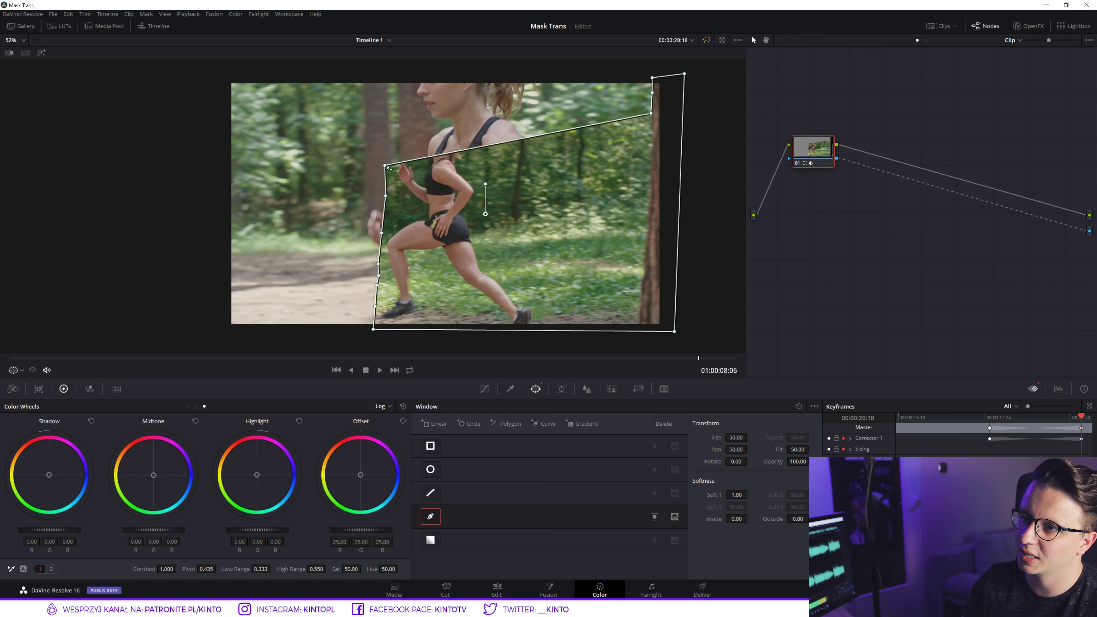
drag(387, 166, 651, 149)
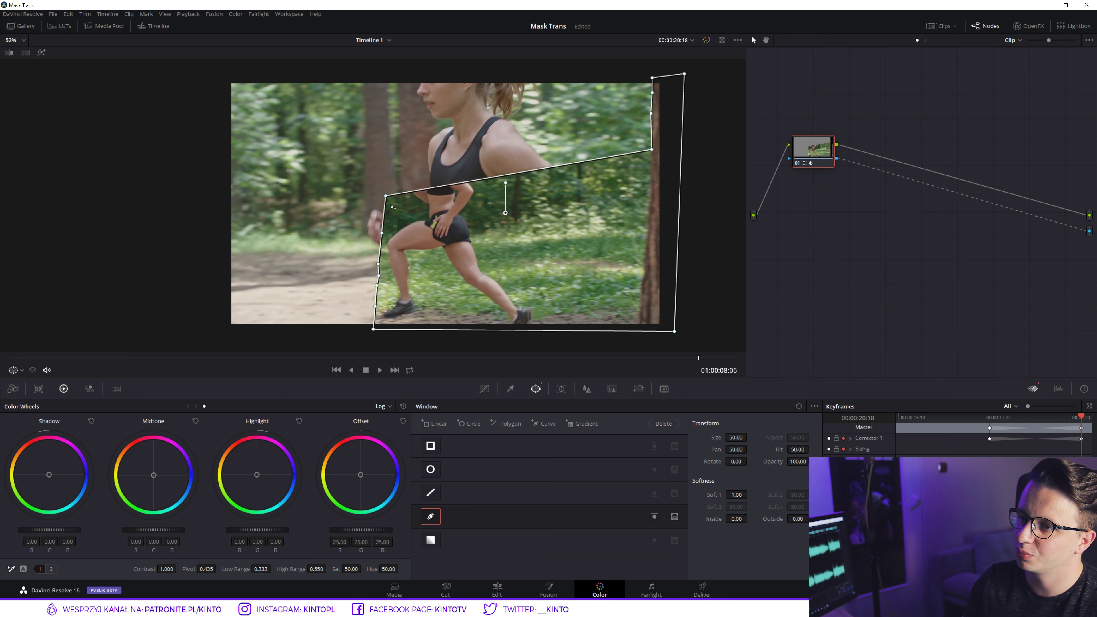
drag(387, 197, 651, 192)
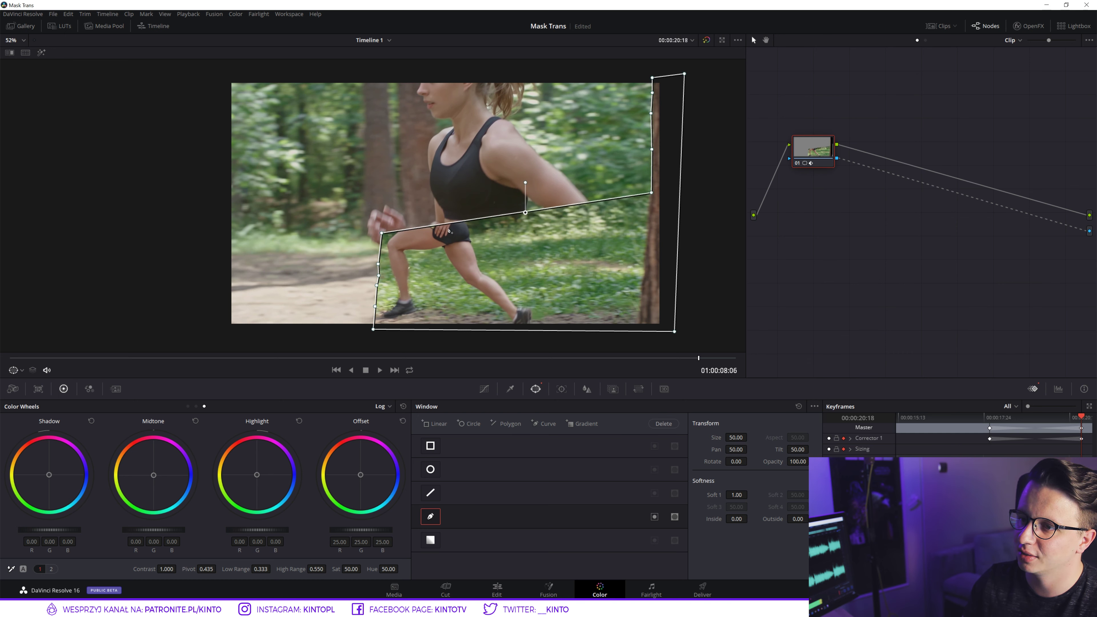
drag(382, 234, 649, 214)
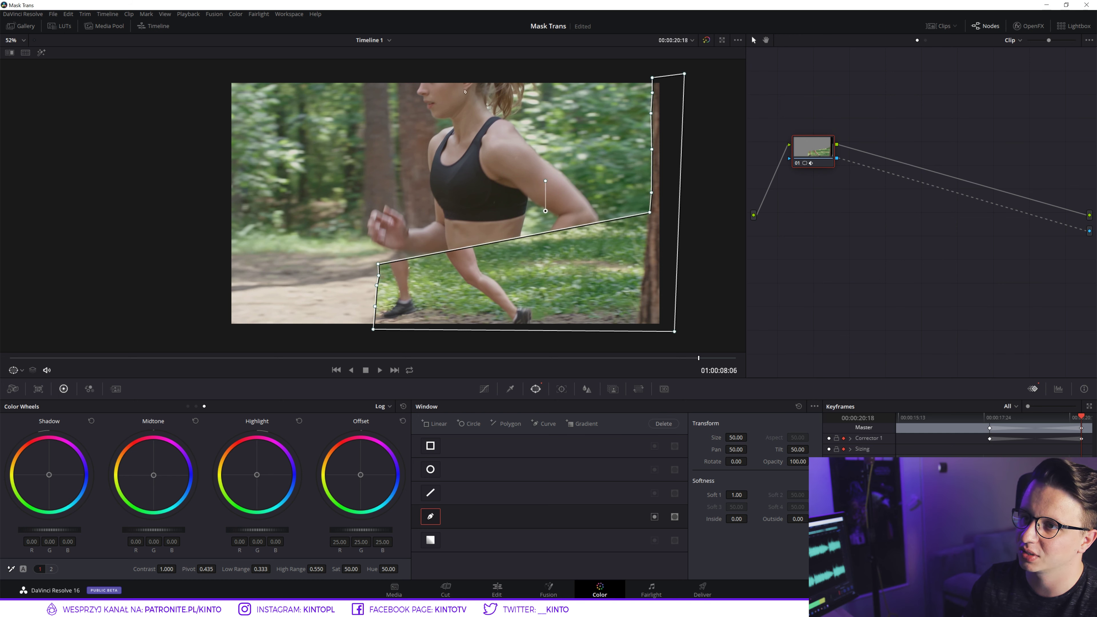
drag(379, 264, 647, 238)
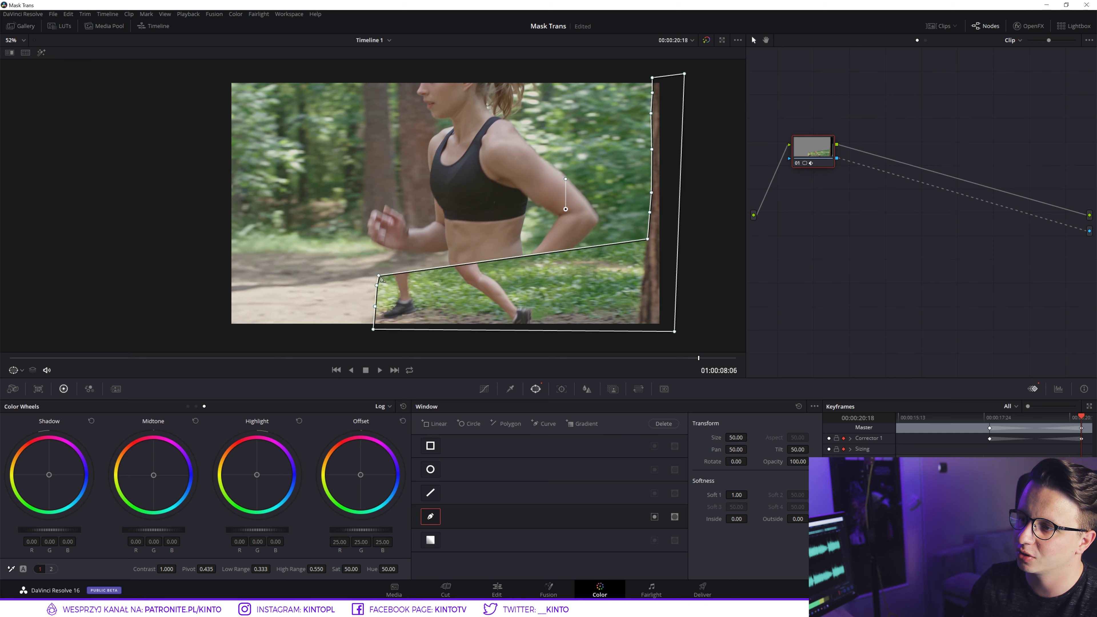
drag(379, 275, 644, 261)
drag(377, 285, 642, 285)
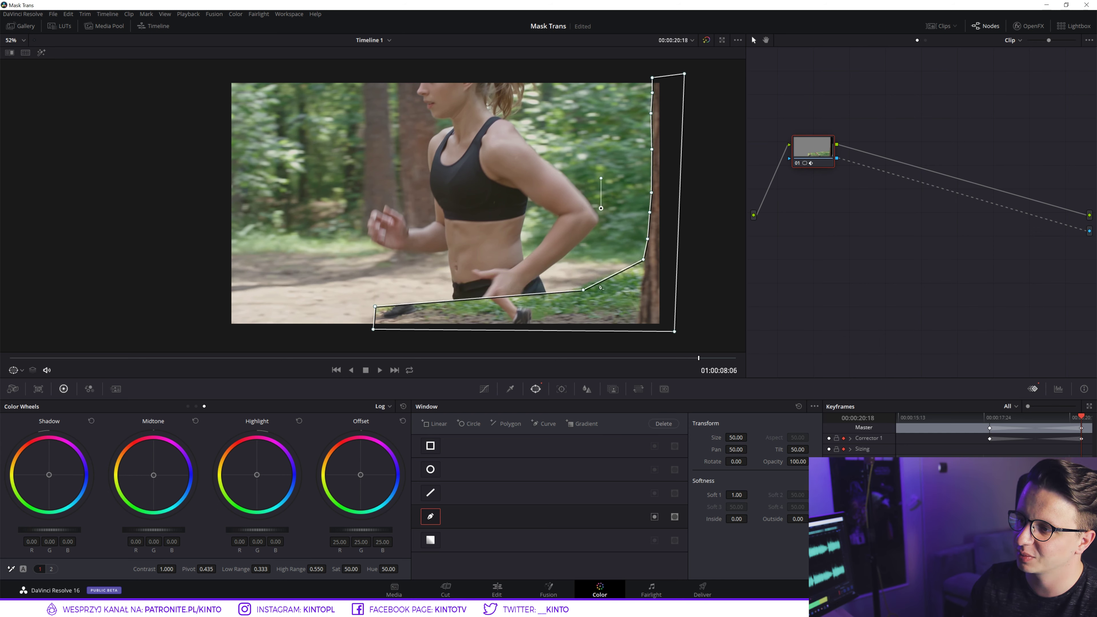
drag(379, 310, 643, 305)
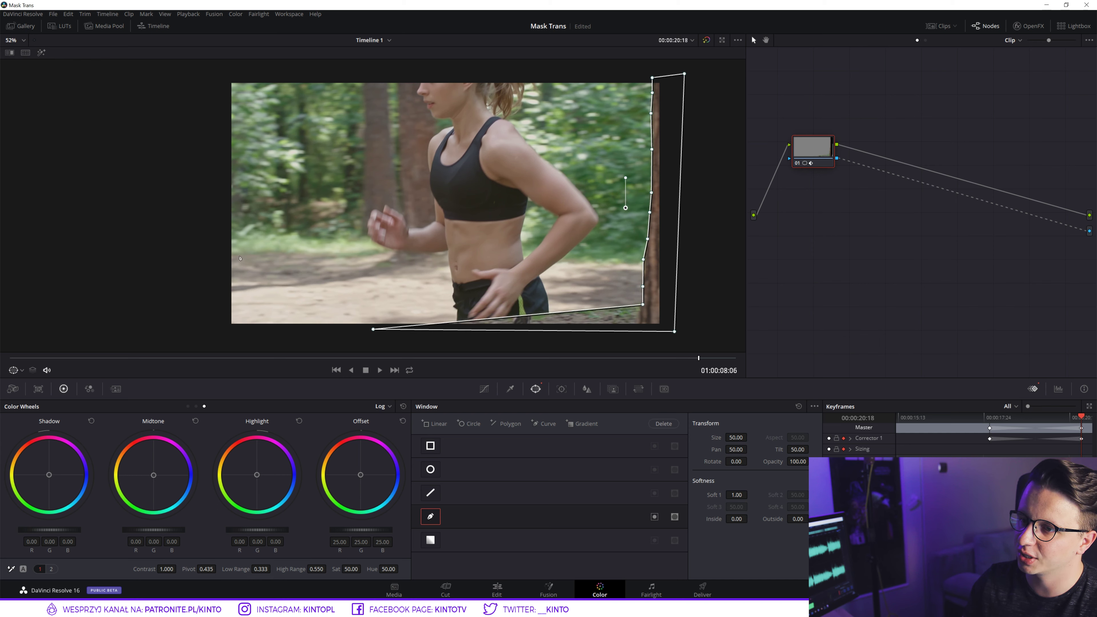
drag(373, 329, 639, 332)
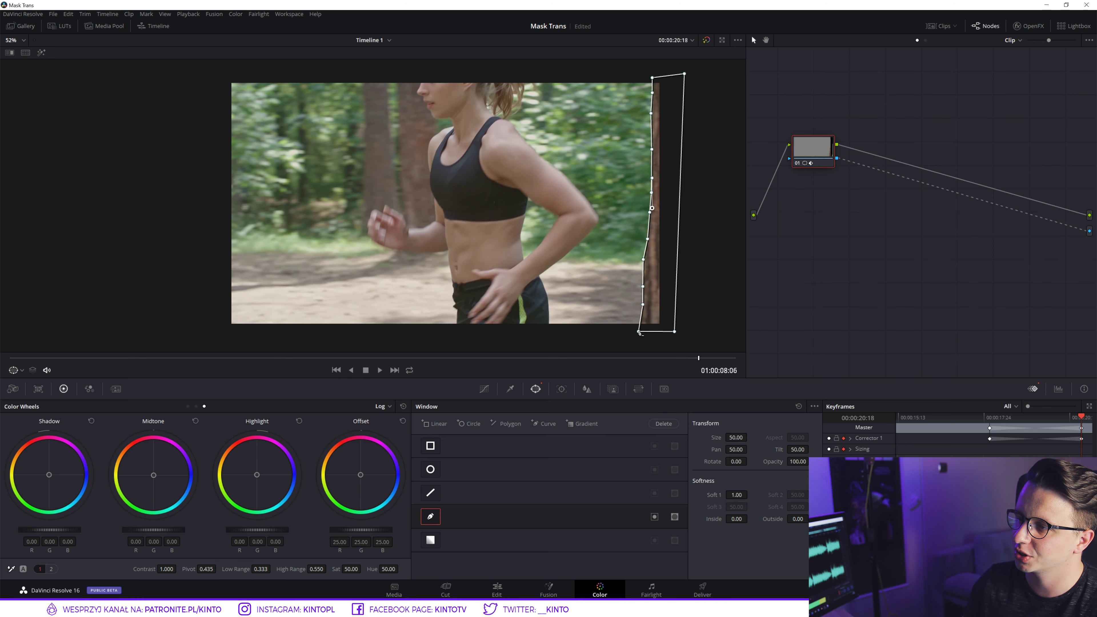
Zoom the viewer in and nudge the top and middle mask points onto the trunk edge.
scroll(664, 83, right, 2)
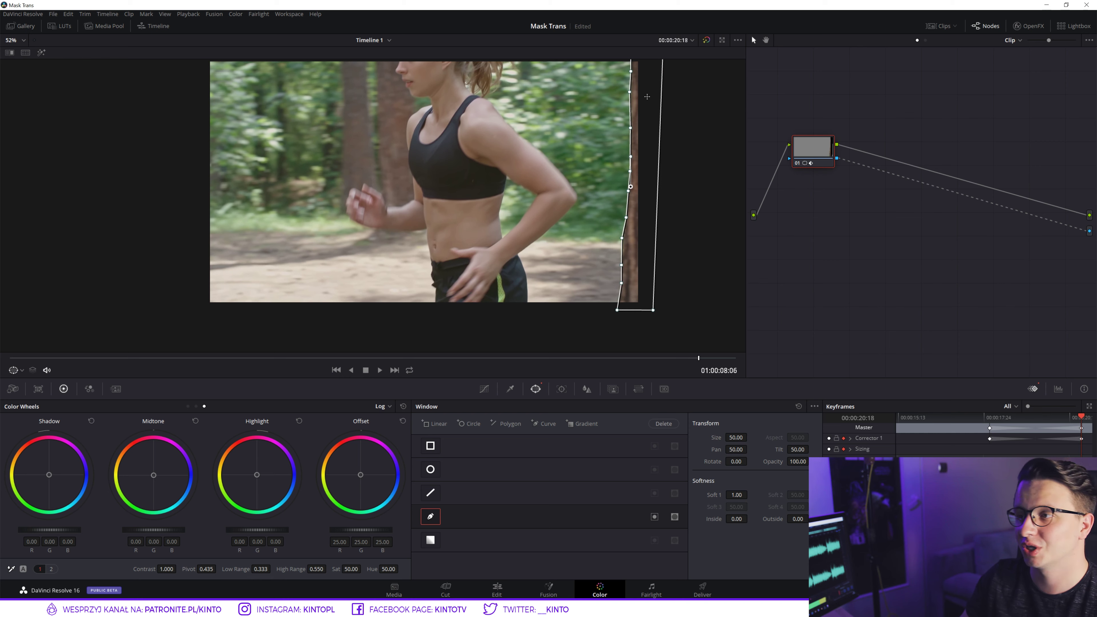
scroll(579, 200, up, 5)
scroll(578, 200, up, 3)
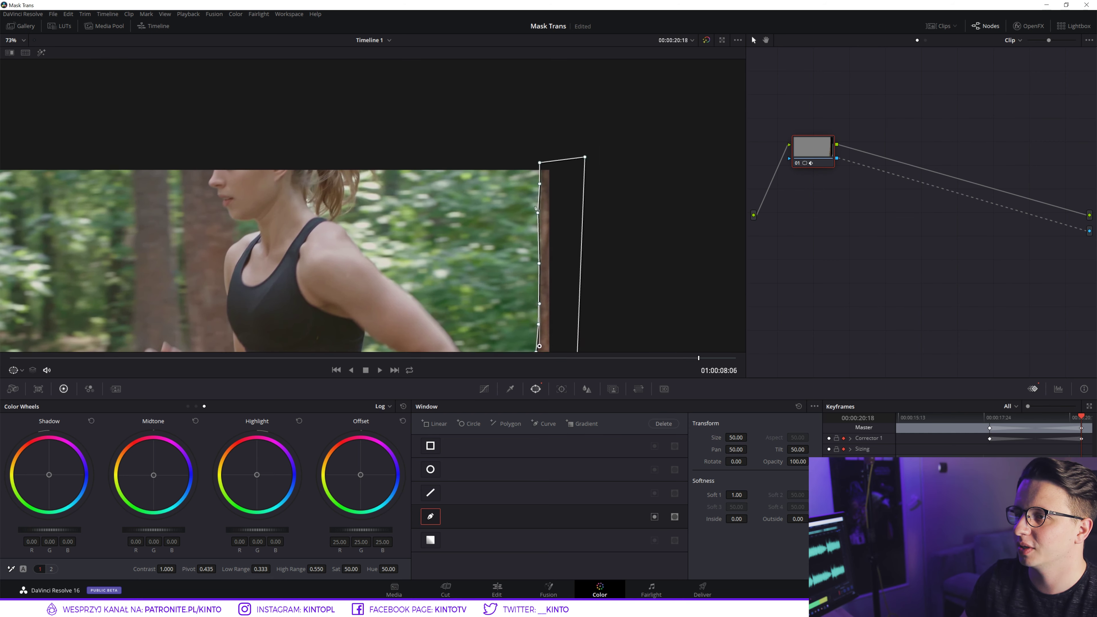
scroll(570, 196, up, 2)
scroll(559, 193, up, 2)
scroll(548, 187, up, 2)
scroll(548, 187, up, 2)
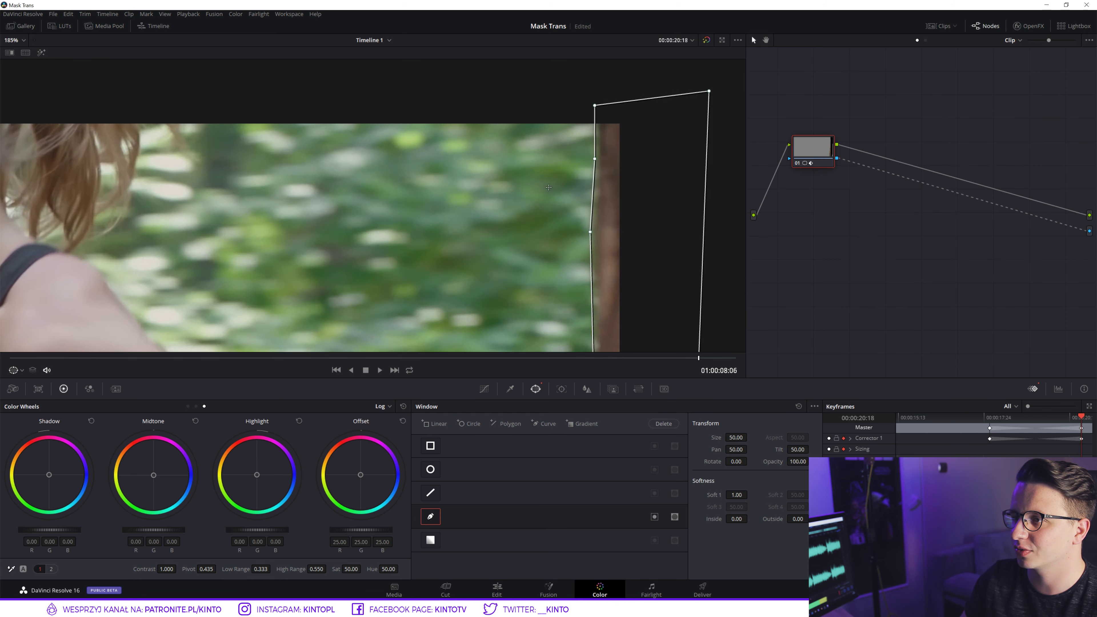
scroll(548, 187, up, 1)
mouse_move(518, 164)
mouse_down()
mouse_move(509, 168)
mouse_move(525, 162)
mouse_up()
drag(521, 114, 526, 112)
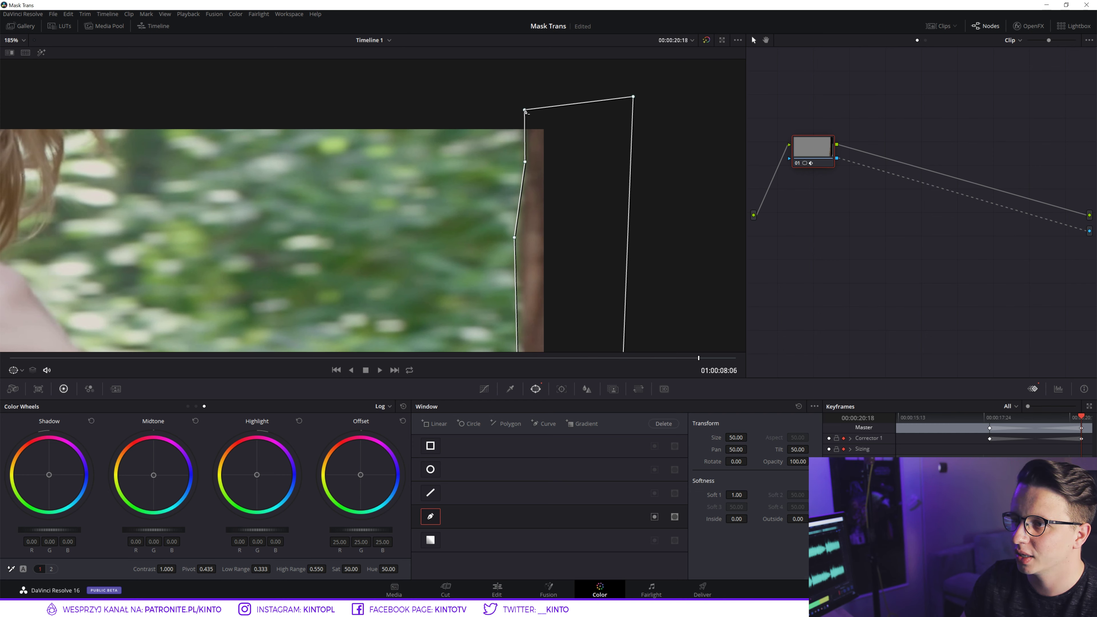
drag(520, 242, 522, 281)
Refine the lower mask points along the trunk and pan to check the mask's bottom and top.
scroll(513, 259, down, 1)
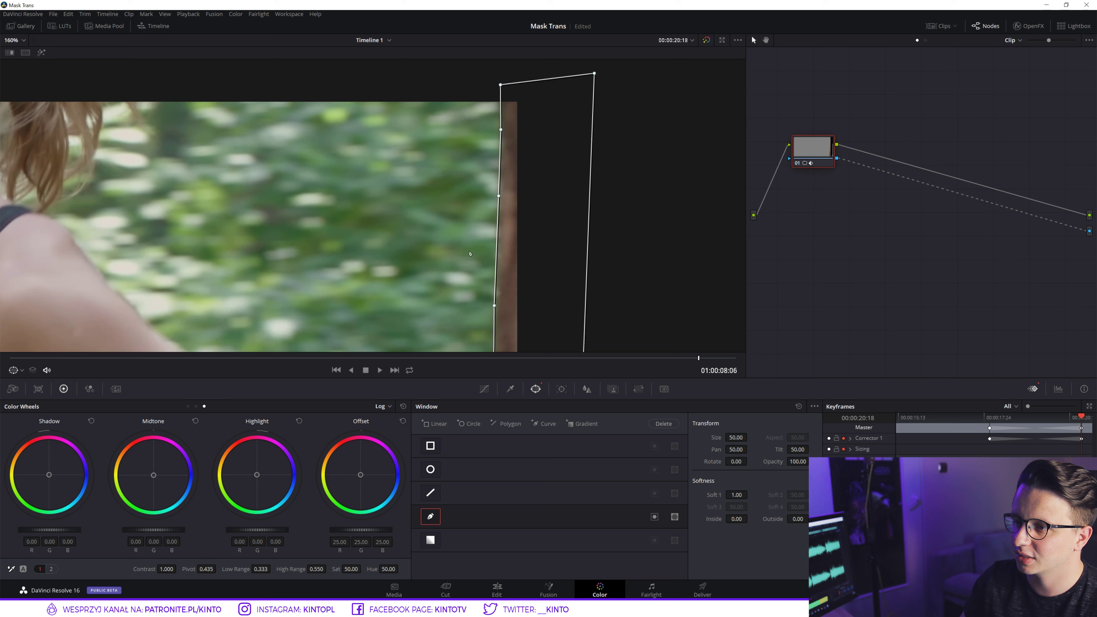
scroll(507, 223, up, 1)
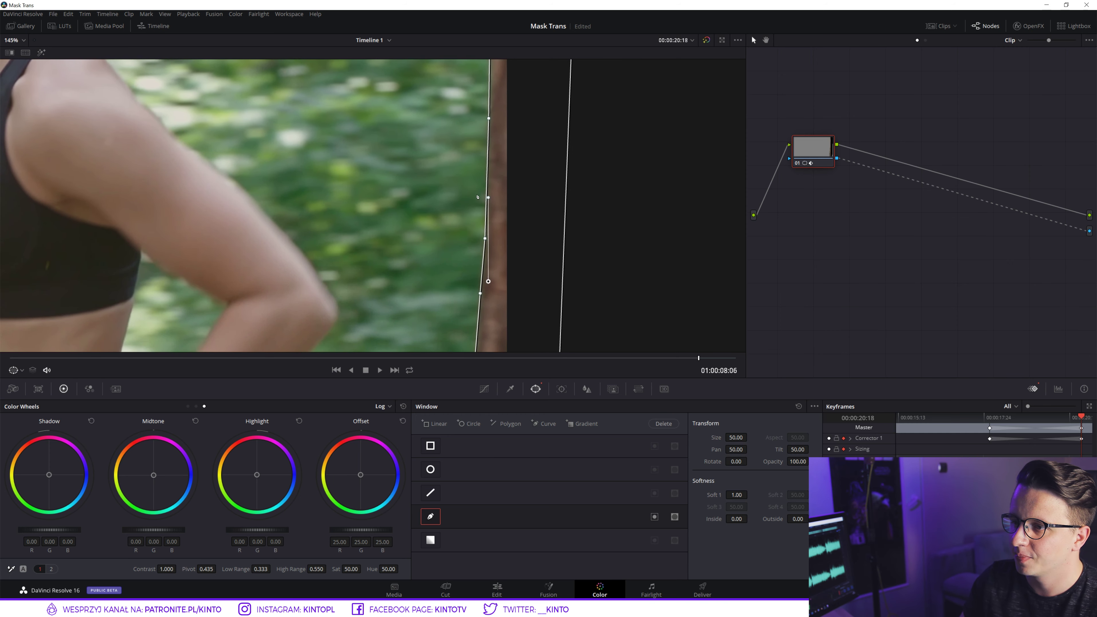
drag(521, 229, 524, 201)
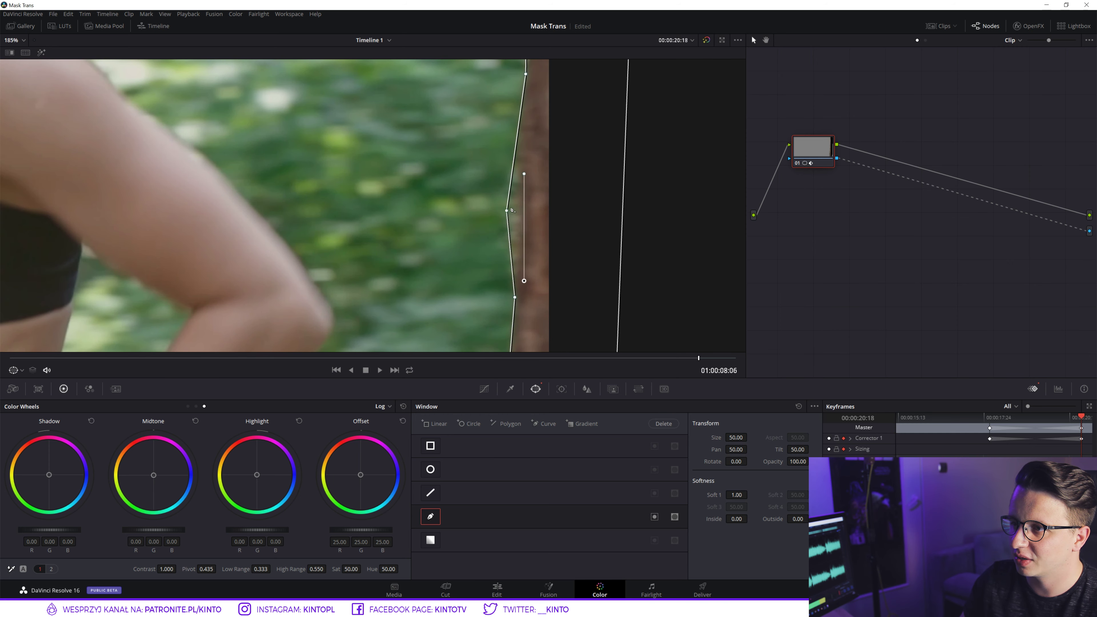
drag(522, 288, 511, 320)
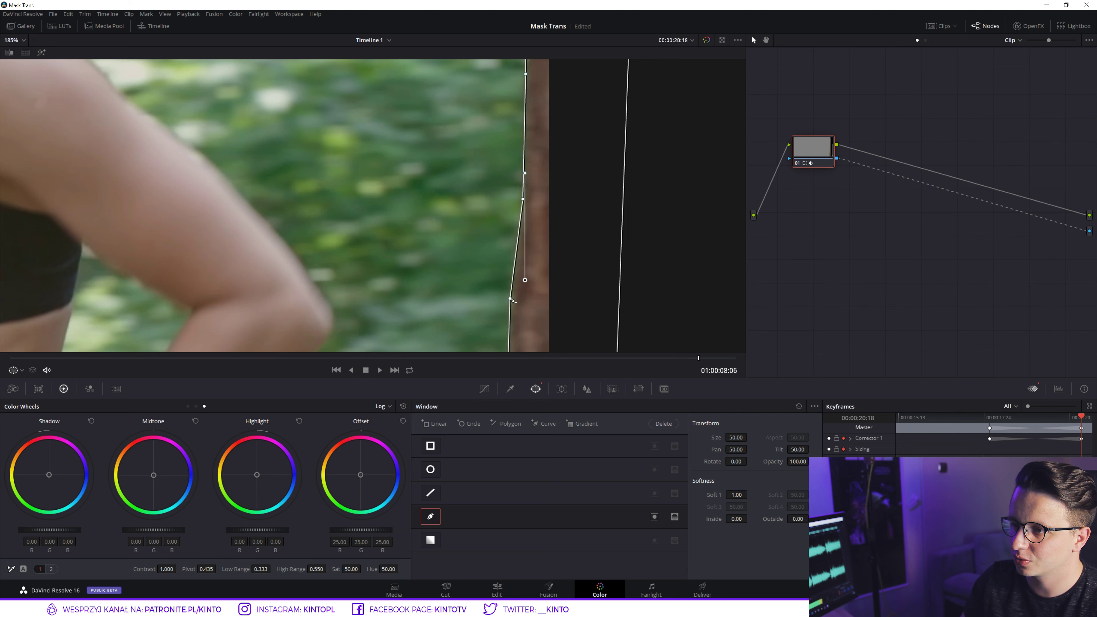
drag(532, 211, 533, 212)
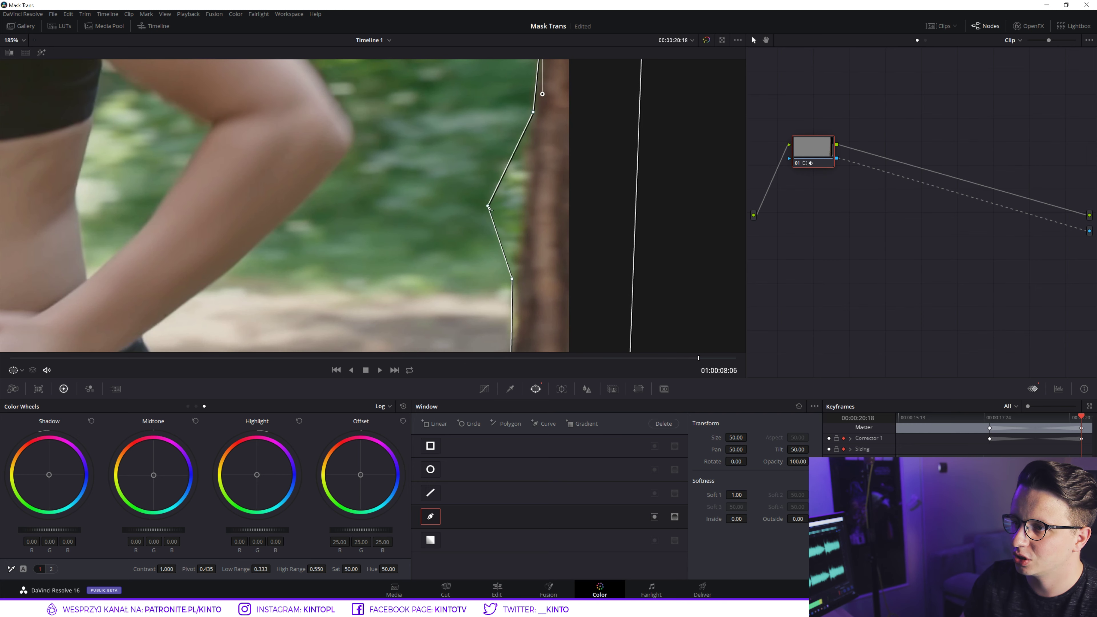
drag(518, 283, 519, 282)
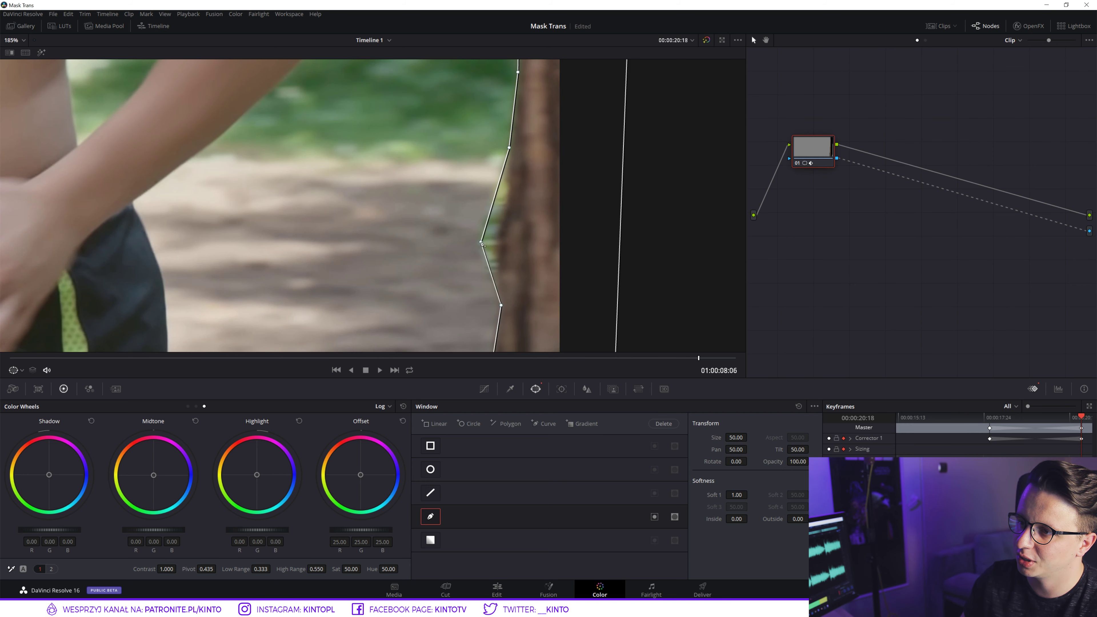
mouse_move(501, 242)
mouse_down()
mouse_move(524, 139)
mouse_move(499, 169)
mouse_up()
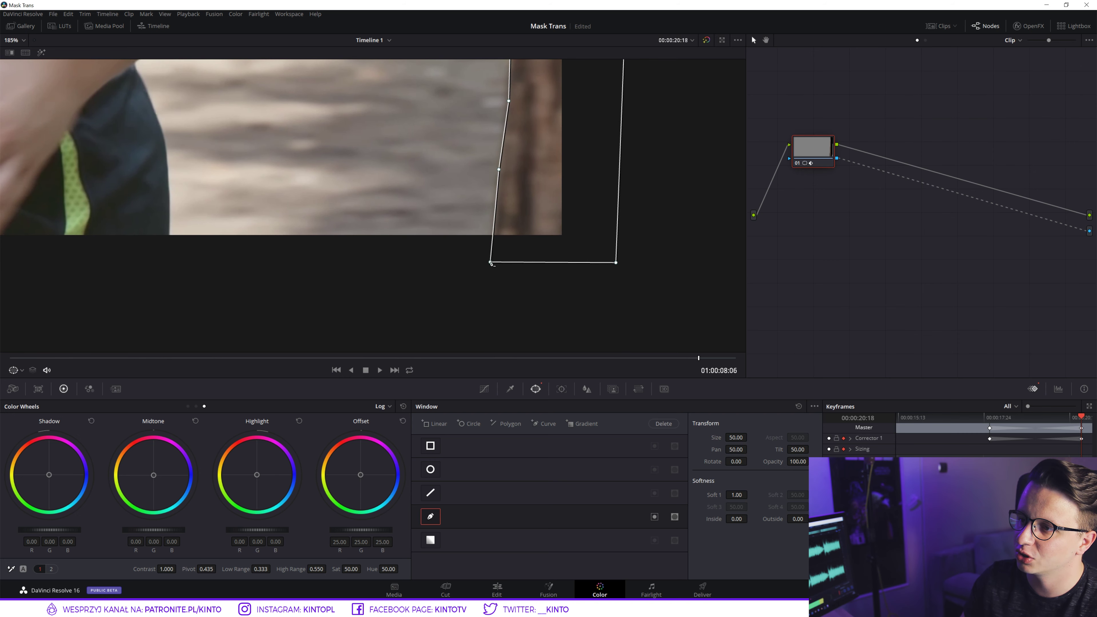
scroll(429, 124, down, 5)
drag(429, 124, 445, 271)
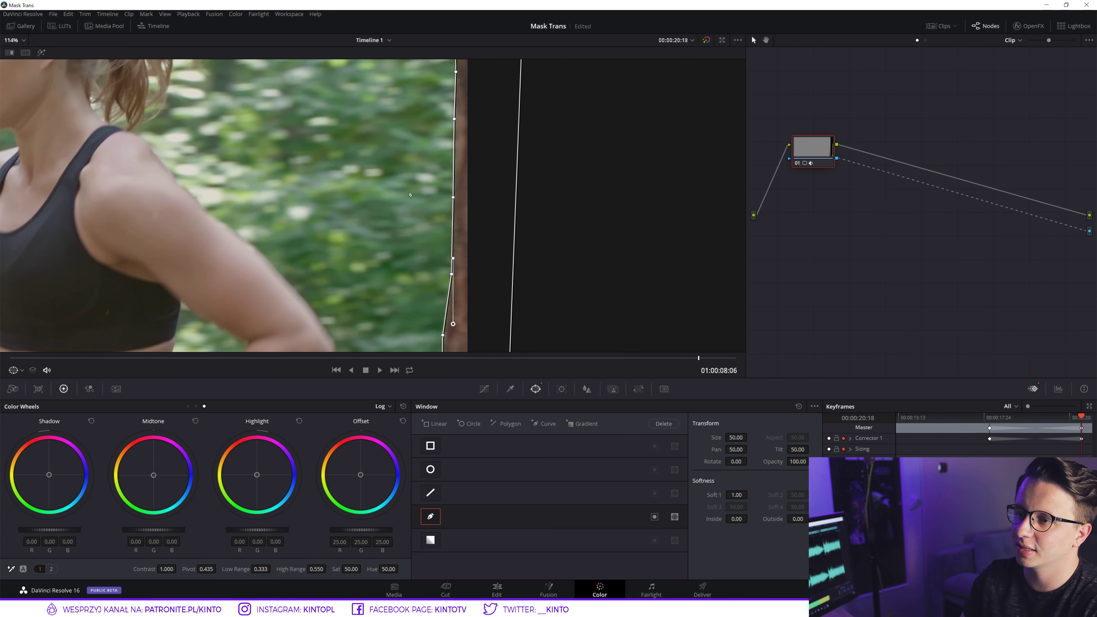
On frame 01:00:08:07, align the mask's top corner and upper points with the trunk edge.
key(Right)
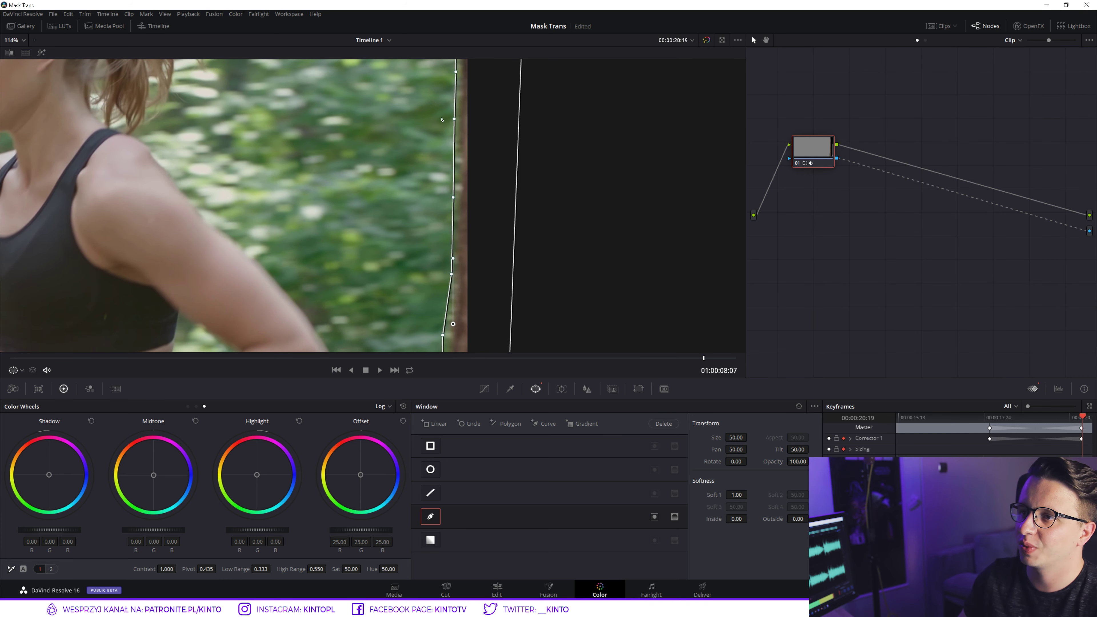
drag(454, 60, 454, 154)
scroll(454, 153, up, 3)
drag(445, 117, 457, 115)
drag(446, 159, 457, 163)
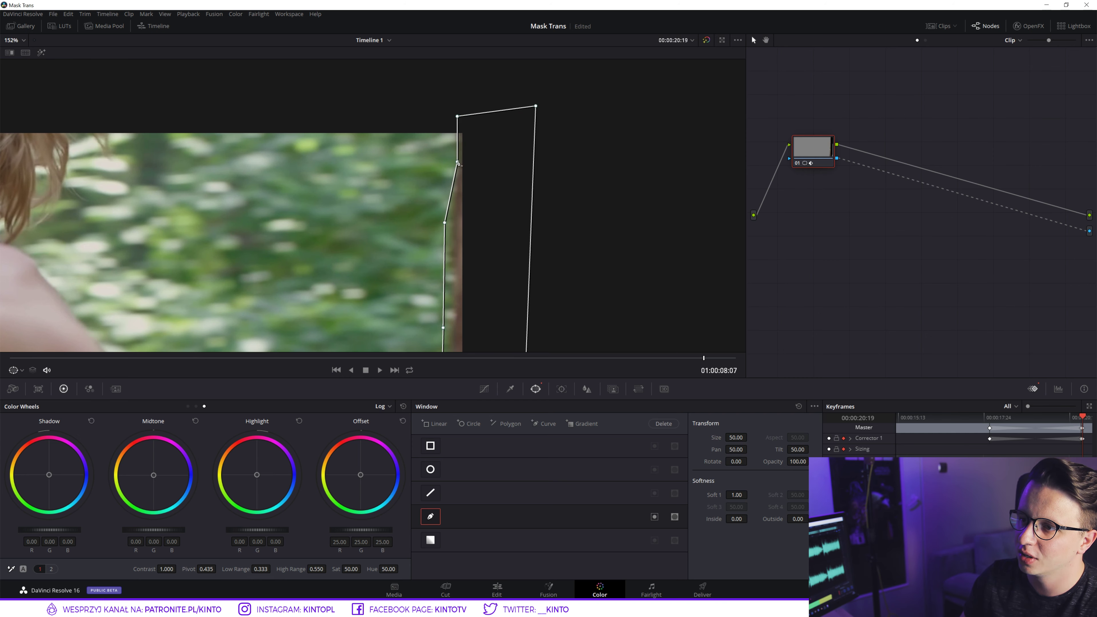
mouse_move(444, 223)
mouse_down()
mouse_move(454, 226)
mouse_move(430, 139)
mouse_move(448, 211)
mouse_up()
drag(447, 109, 447, 104)
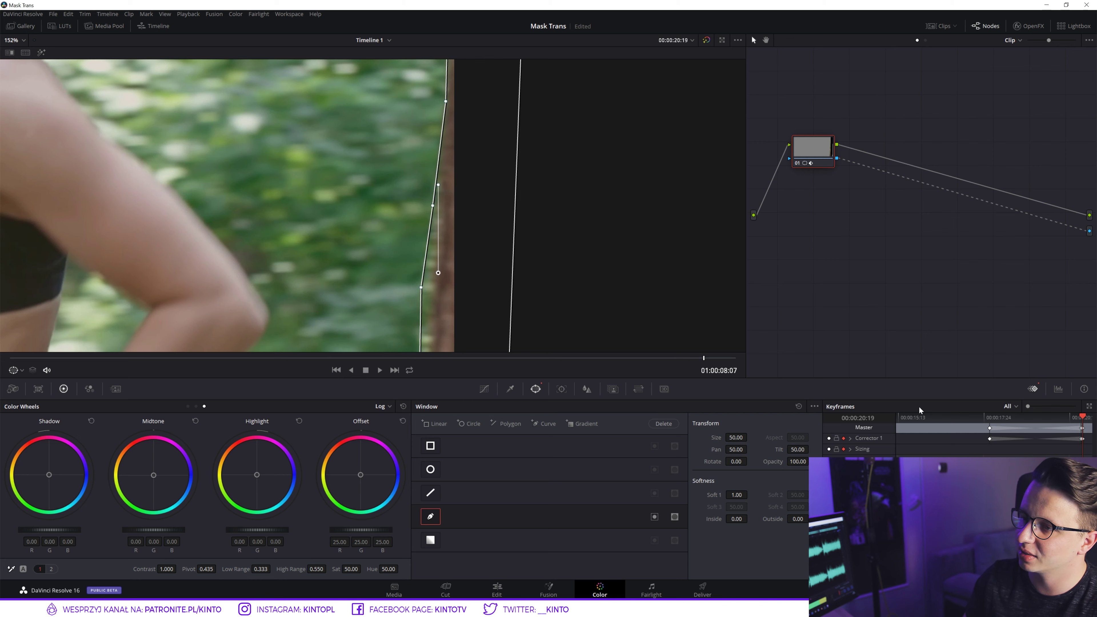
drag(434, 207, 424, 193)
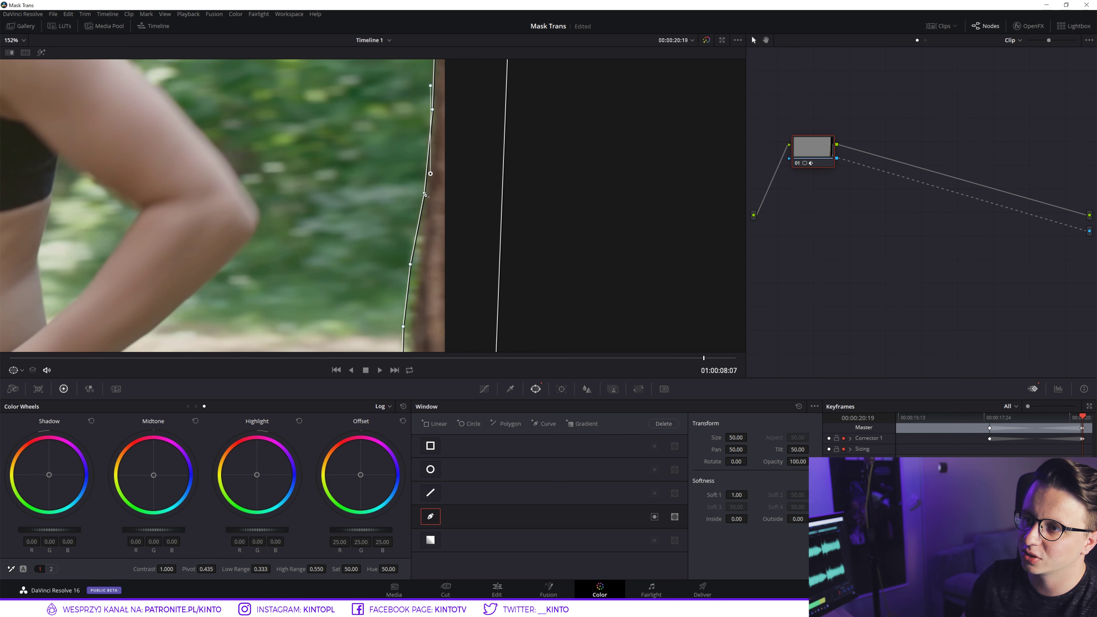
Move the middle and lower mask points onto the trunk, setting the bottom-left corner at its base.
scroll(432, 237, up, 1)
drag(405, 182, 415, 183)
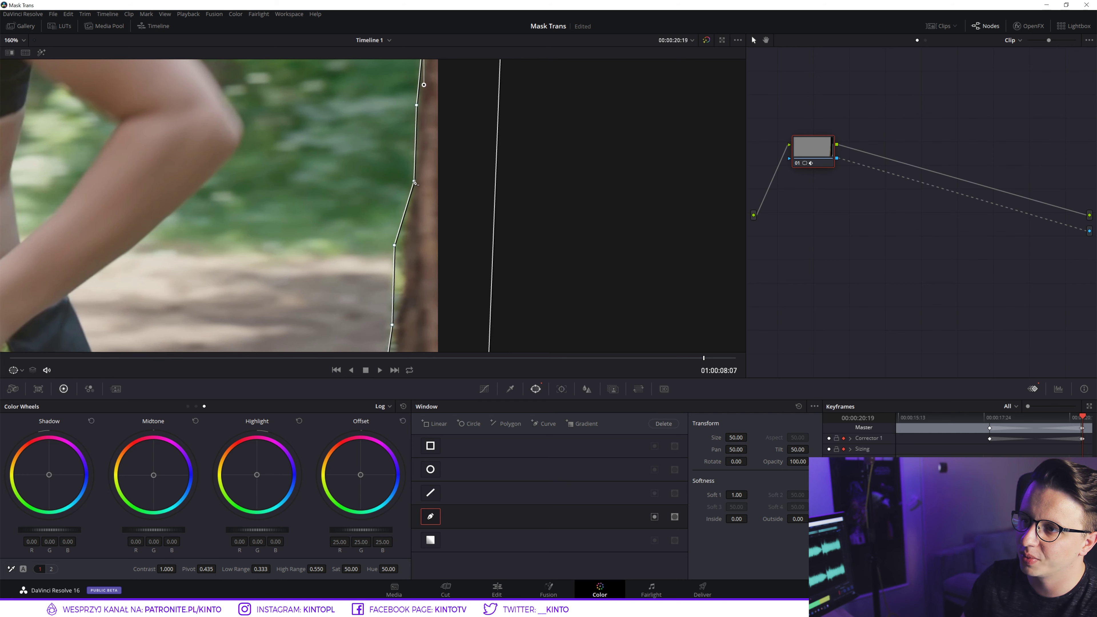
drag(417, 108, 418, 108)
scroll(416, 108, down, 2)
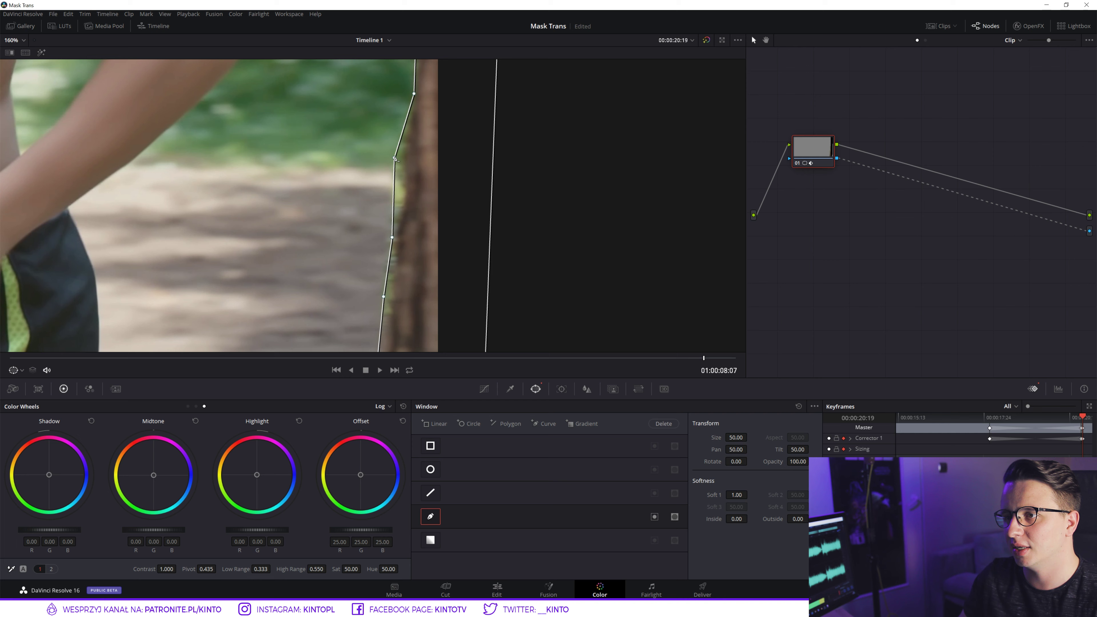
drag(393, 160, 405, 159)
scroll(405, 159, down, 1)
mouse_move(391, 210)
mouse_down()
mouse_move(362, 183)
mouse_move(412, 180)
mouse_move(403, 186)
mouse_up()
mouse_move(381, 267)
mouse_down()
mouse_move(366, 245)
mouse_move(397, 239)
mouse_up()
drag(376, 342, 384, 327)
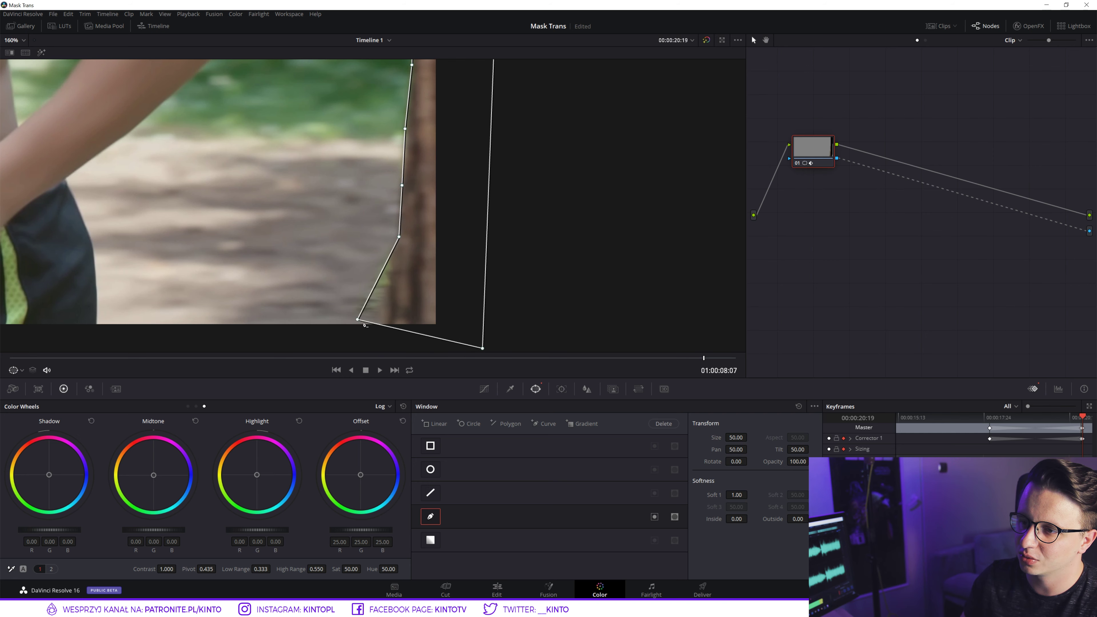
scroll(409, 269, down, 2)
scroll(423, 214, down, 2)
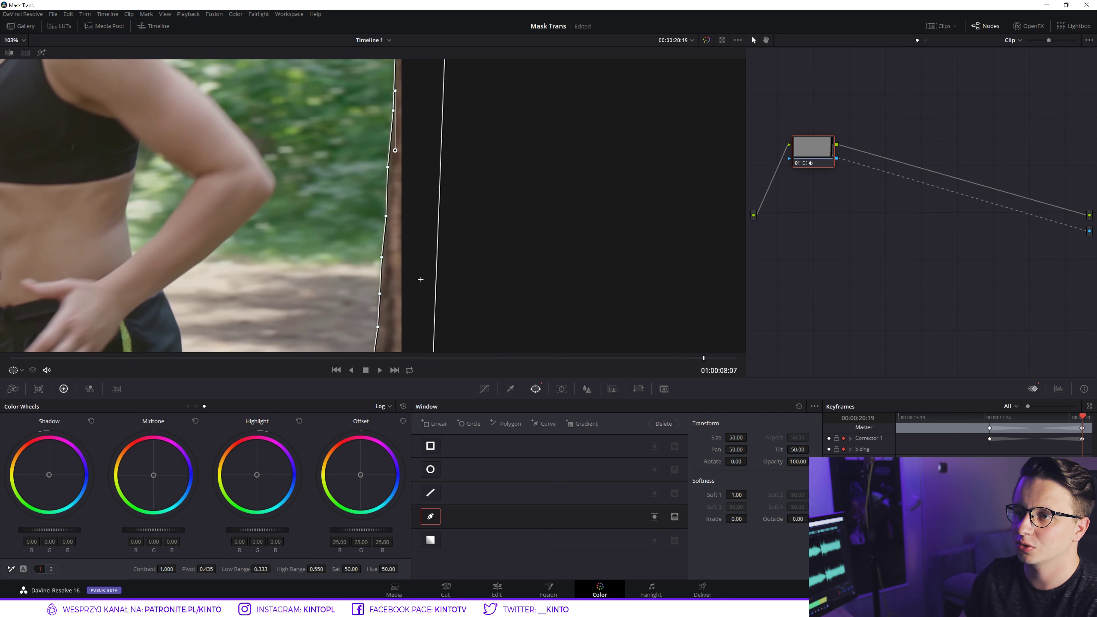
On frame 01:00:08:08, move the mask points onto the trunk's dark left edge.
key(Right)
scroll(398, 110, up, 2)
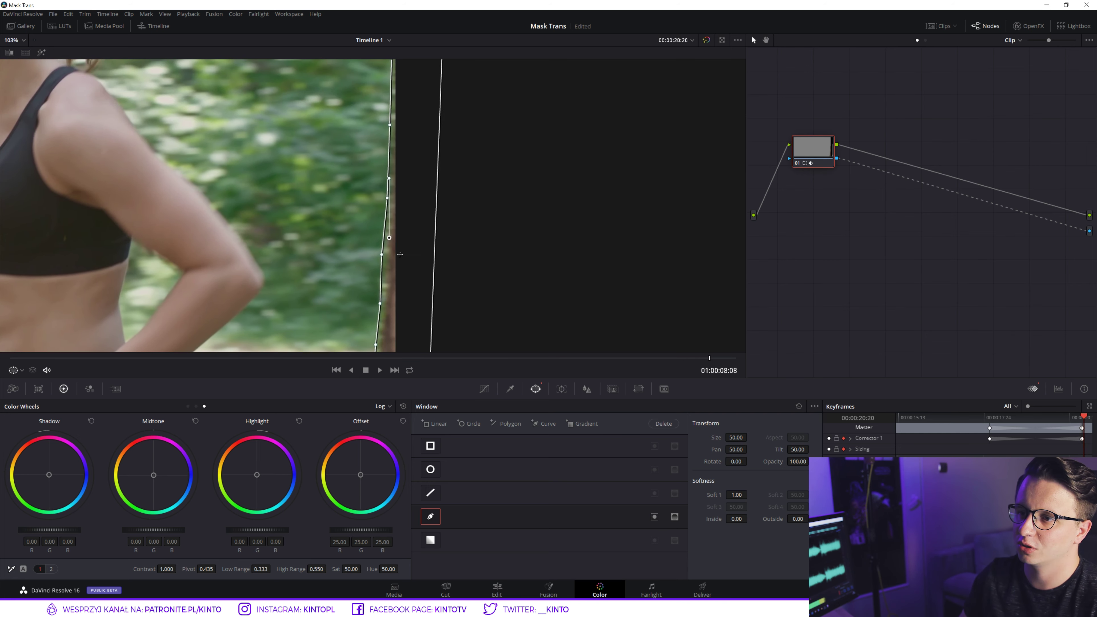
mouse_move(397, 109)
mouse_down()
mouse_move(370, 126)
mouse_move(389, 90)
mouse_up()
drag(371, 129, 383, 127)
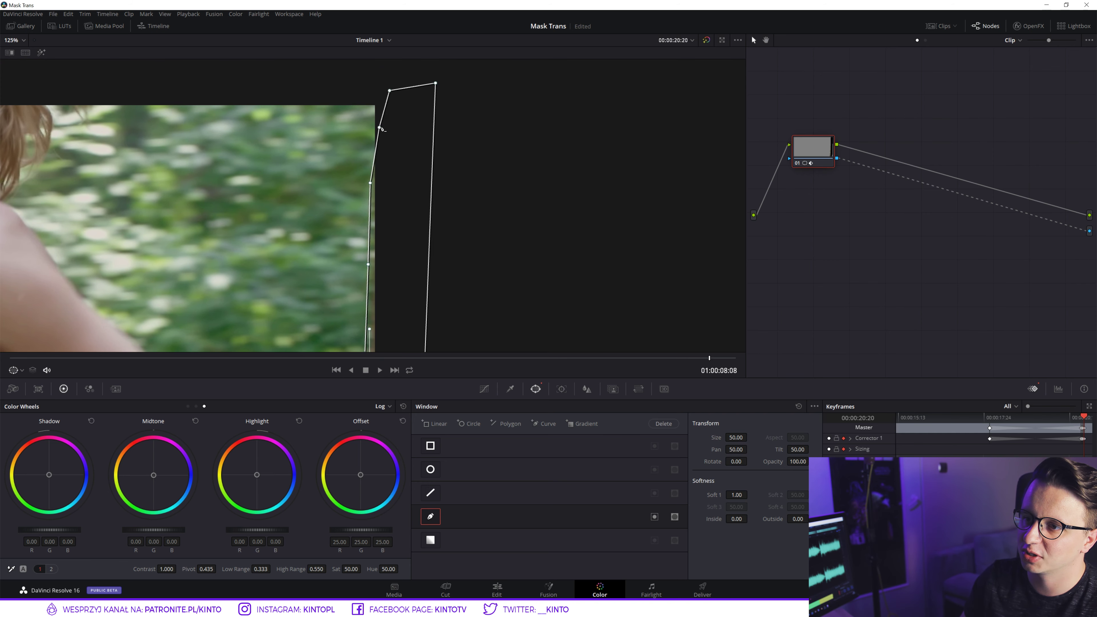
drag(370, 183, 391, 181)
drag(367, 270, 371, 277)
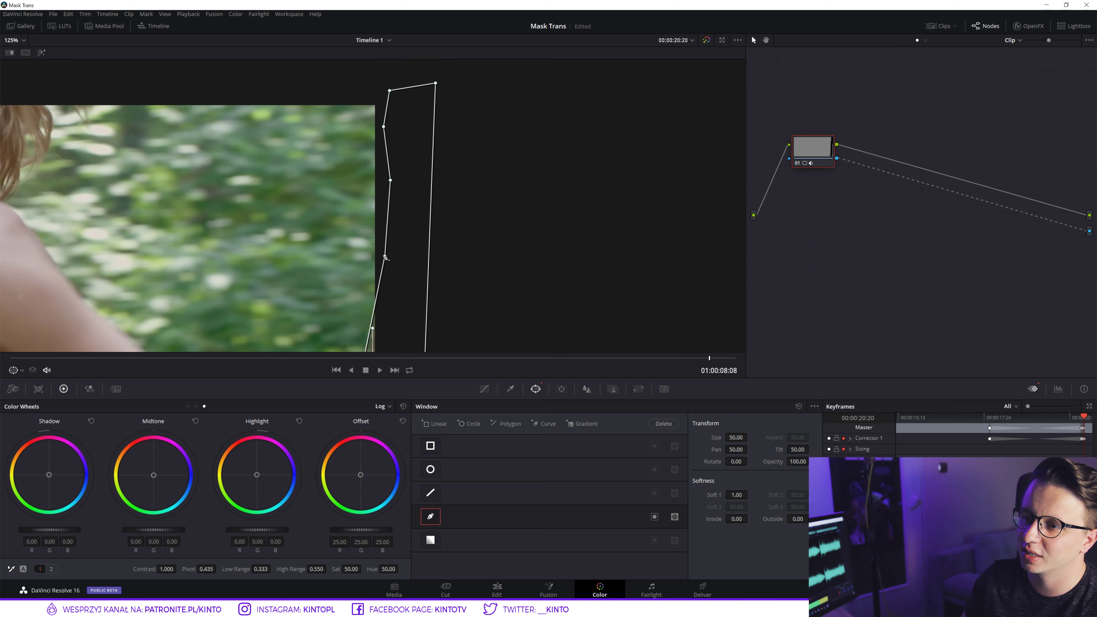
scroll(389, 251, down, 2)
drag(396, 216, 411, 212)
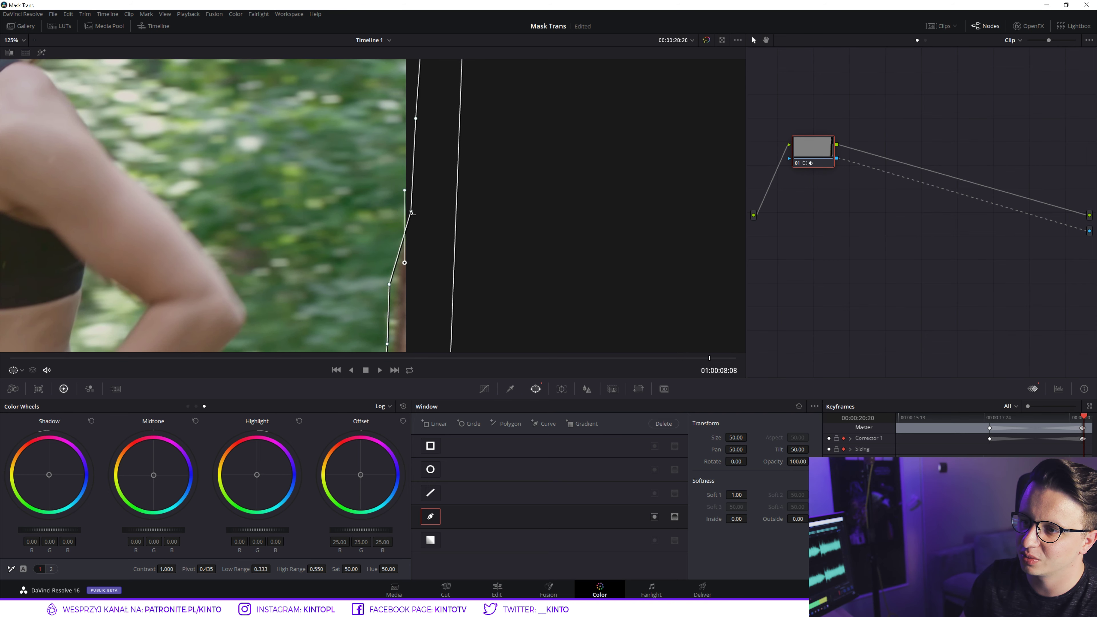
drag(390, 285, 401, 280)
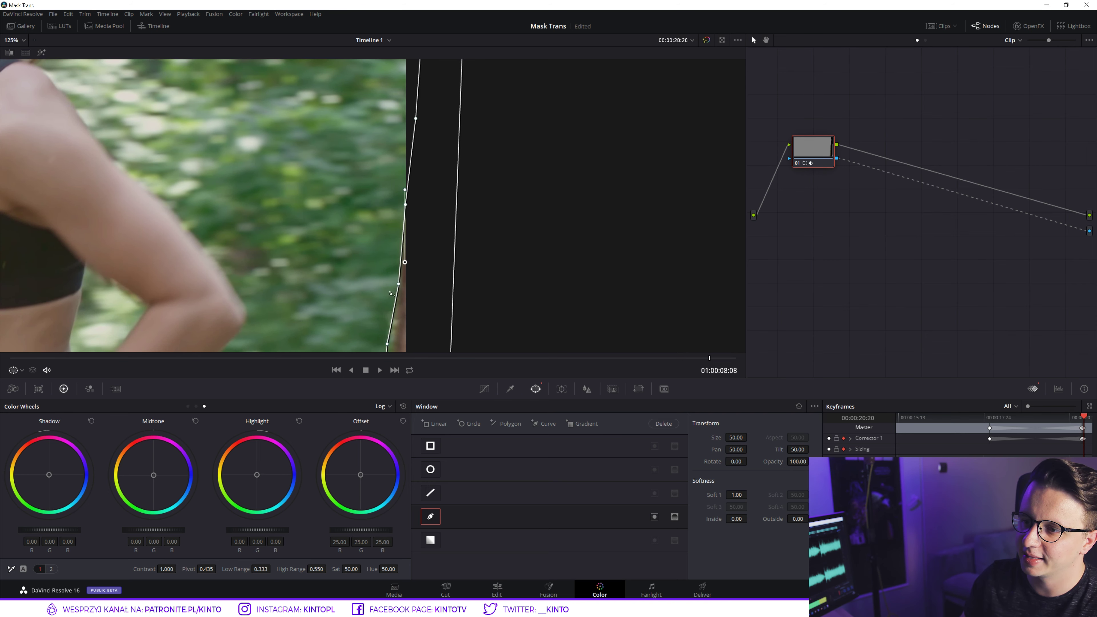
scroll(408, 168, down, 2)
drag(400, 209, 407, 209)
drag(393, 260, 405, 216)
scroll(418, 260, down, 2)
scroll(406, 232, down, 2)
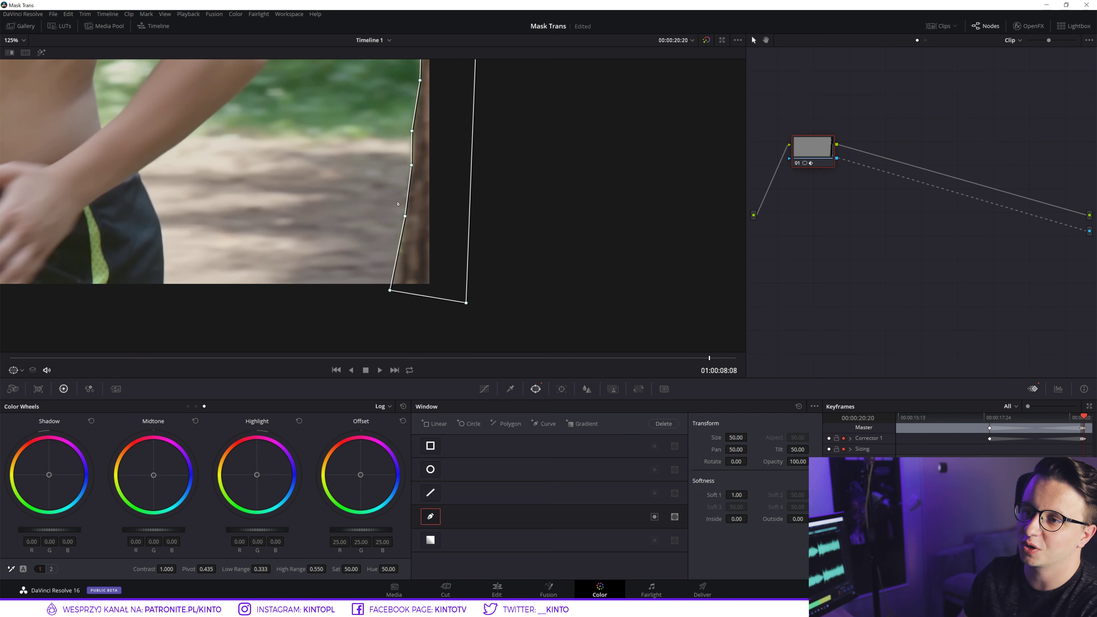
On frame 01:00:08:09, shift the upper, middle and bottom mask points out to the trunk edge.
key(Right)
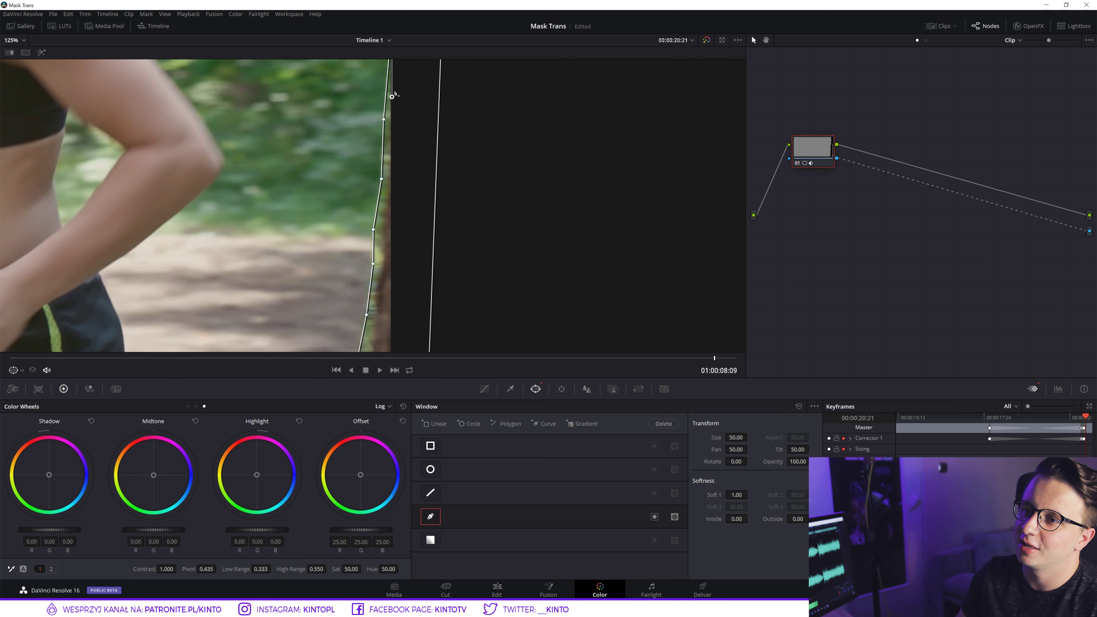
drag(383, 120, 400, 118)
drag(381, 179, 389, 188)
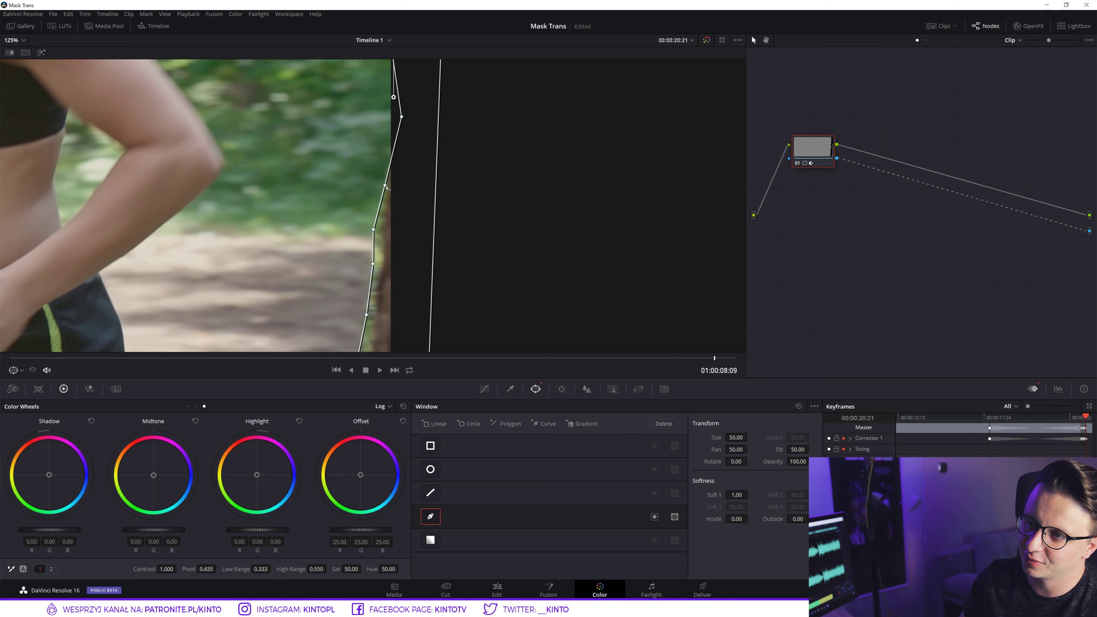
mouse_move(374, 229)
mouse_down()
mouse_move(384, 261)
mouse_move(386, 231)
mouse_up()
scroll(384, 261, down, 3)
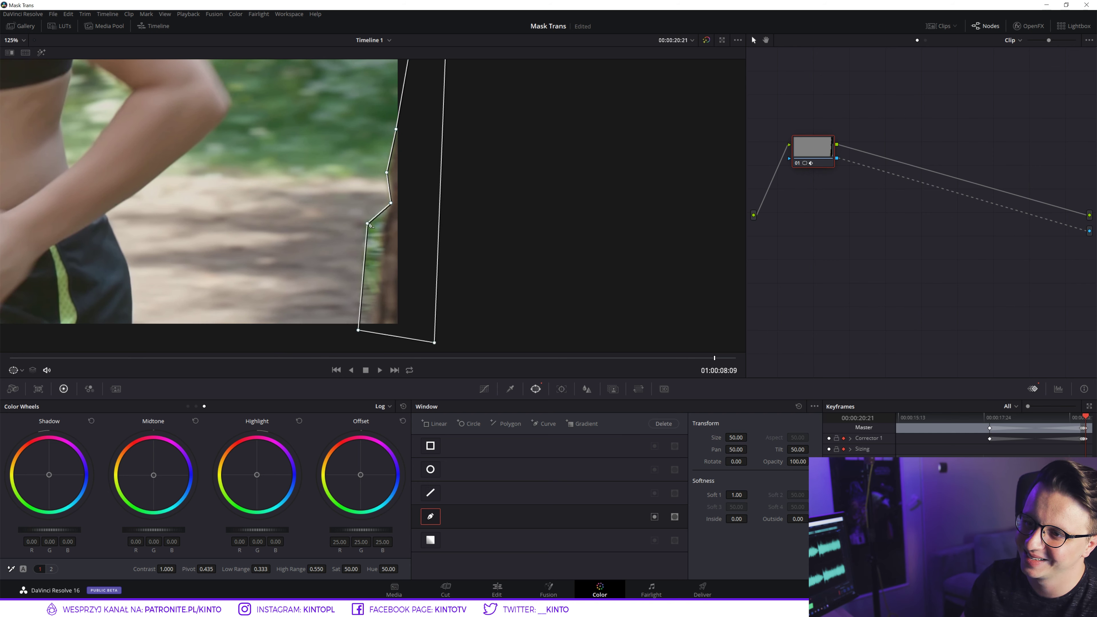
drag(359, 330, 379, 327)
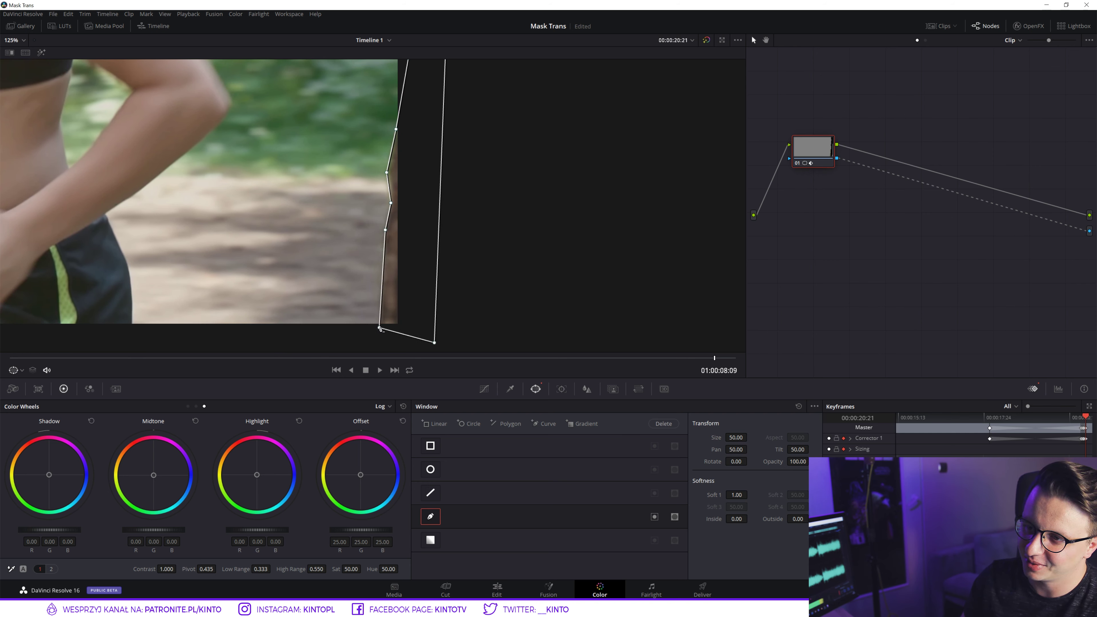
On frame 01:00:08:10, realign the upper, middle and bottom-left mask points with the trunk.
key(Right)
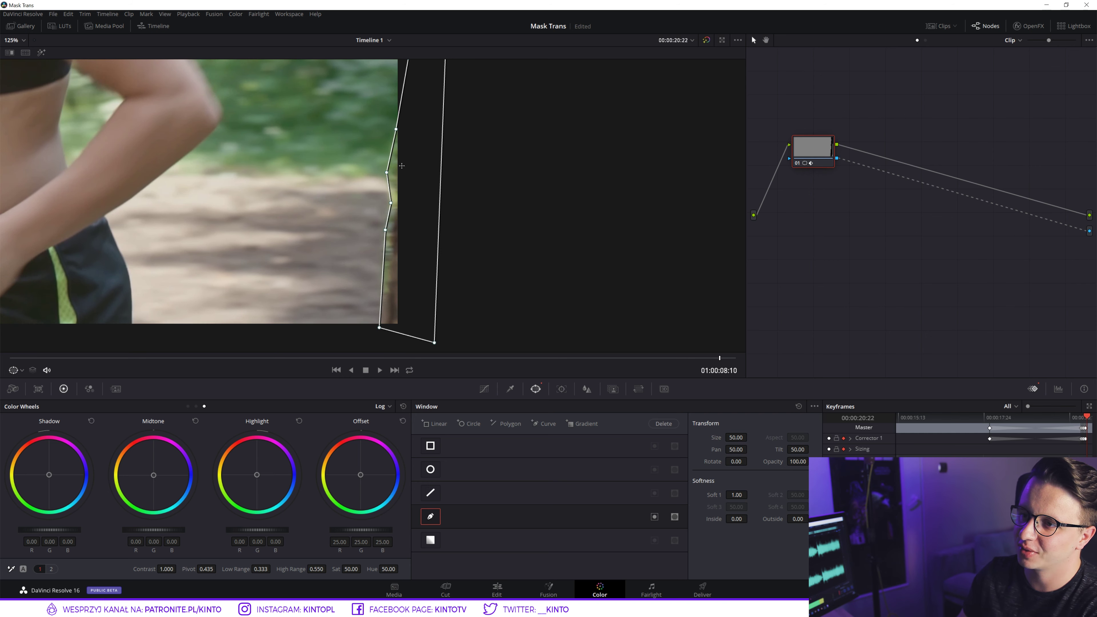
mouse_move(388, 171)
mouse_down()
mouse_move(409, 159)
mouse_move(416, 118)
mouse_up()
mouse_move(391, 202)
mouse_down()
mouse_move(408, 201)
mouse_move(393, 233)
mouse_up()
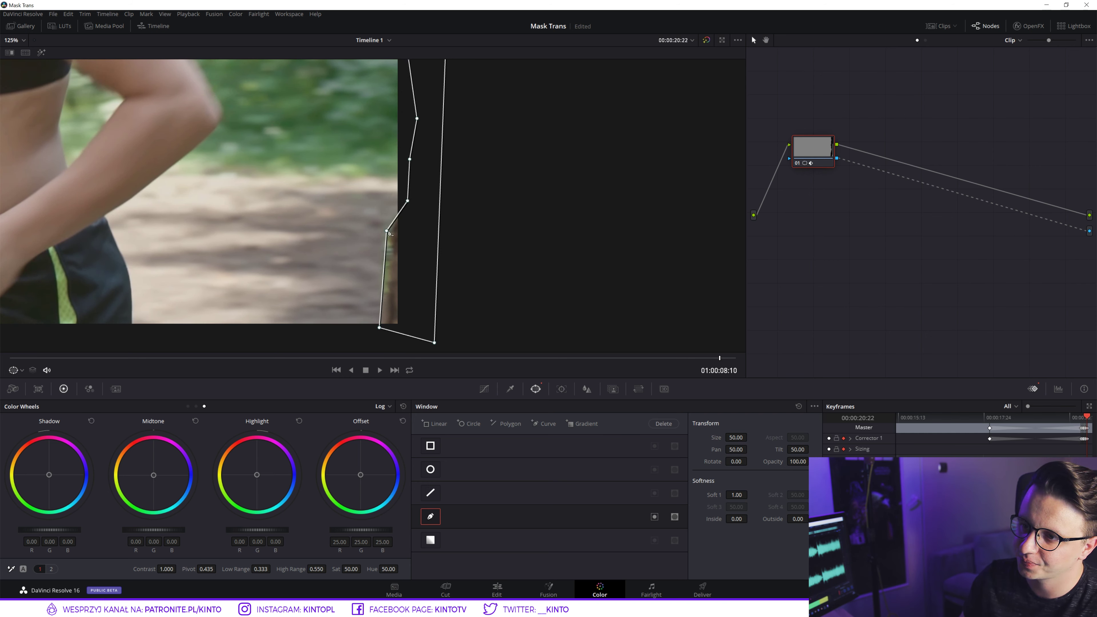
drag(381, 329, 383, 329)
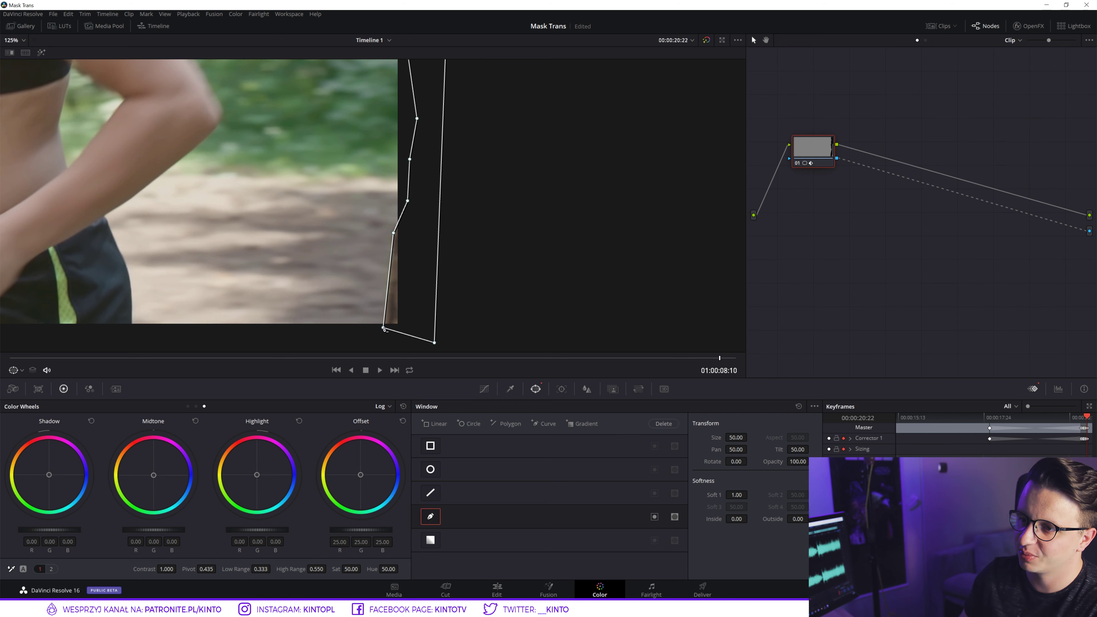
On frames 08:11 and 08:12, push the mask point and bottom-left corner right to the trunk.
key(Right)
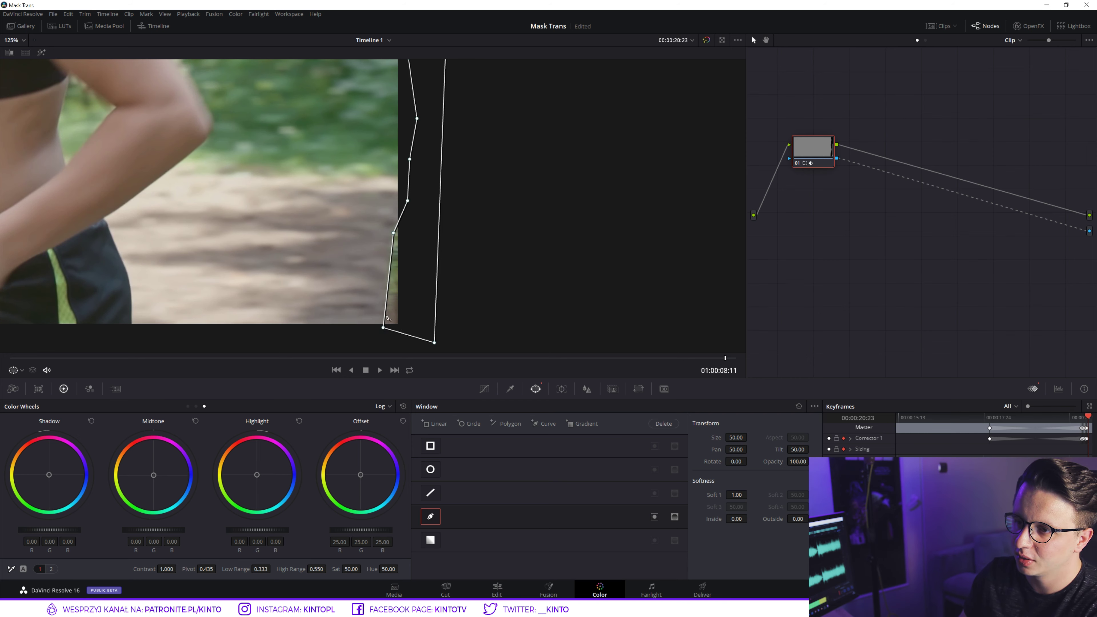
drag(393, 234, 414, 233)
drag(383, 328, 394, 331)
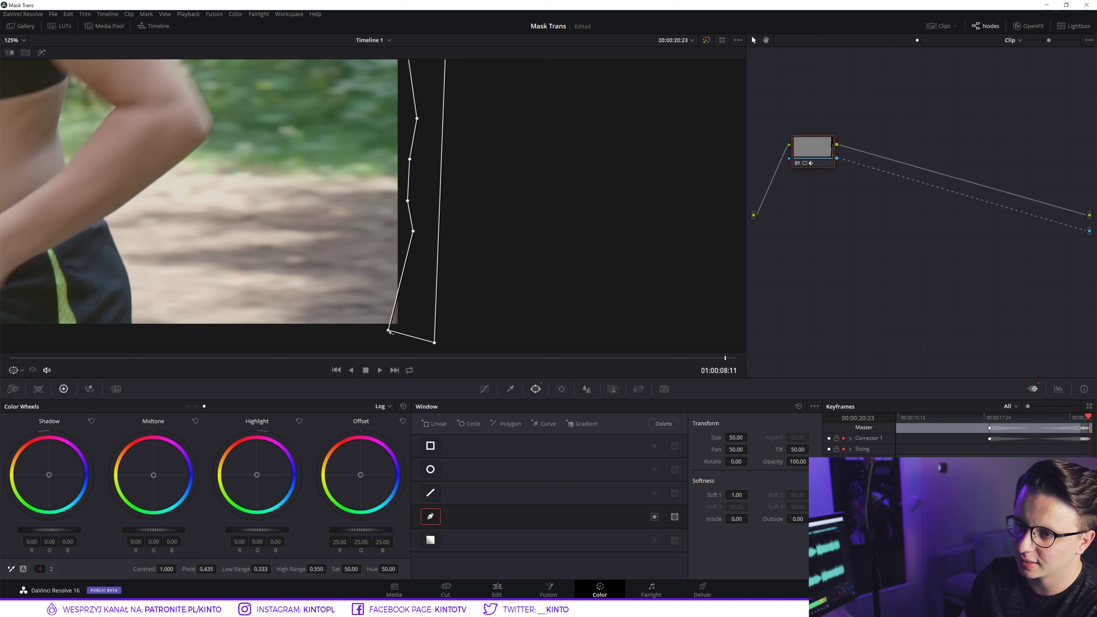
drag(413, 232, 404, 226)
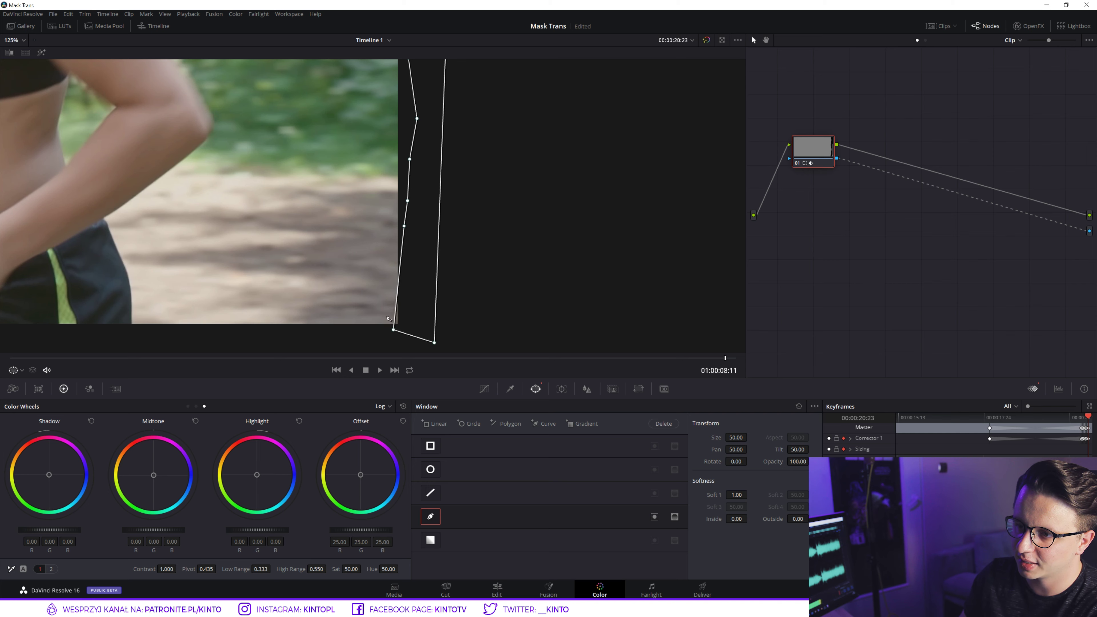
key(Right)
drag(393, 330, 409, 331)
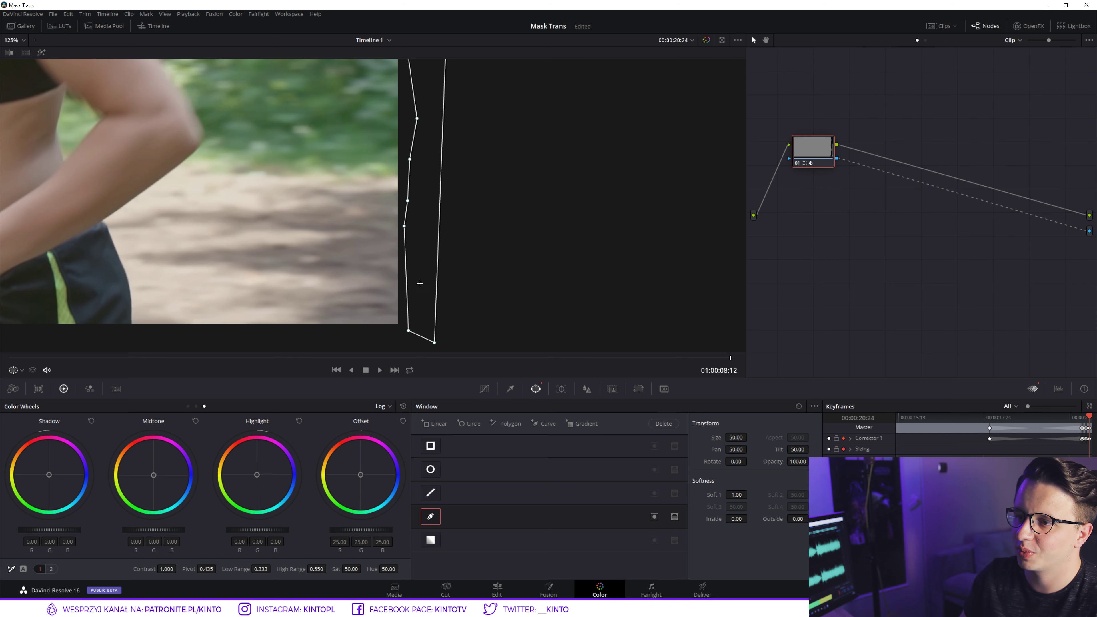
Zoom the viewer out and return the playhead to frame 01:00:06:24.
scroll(439, 273, down, 2)
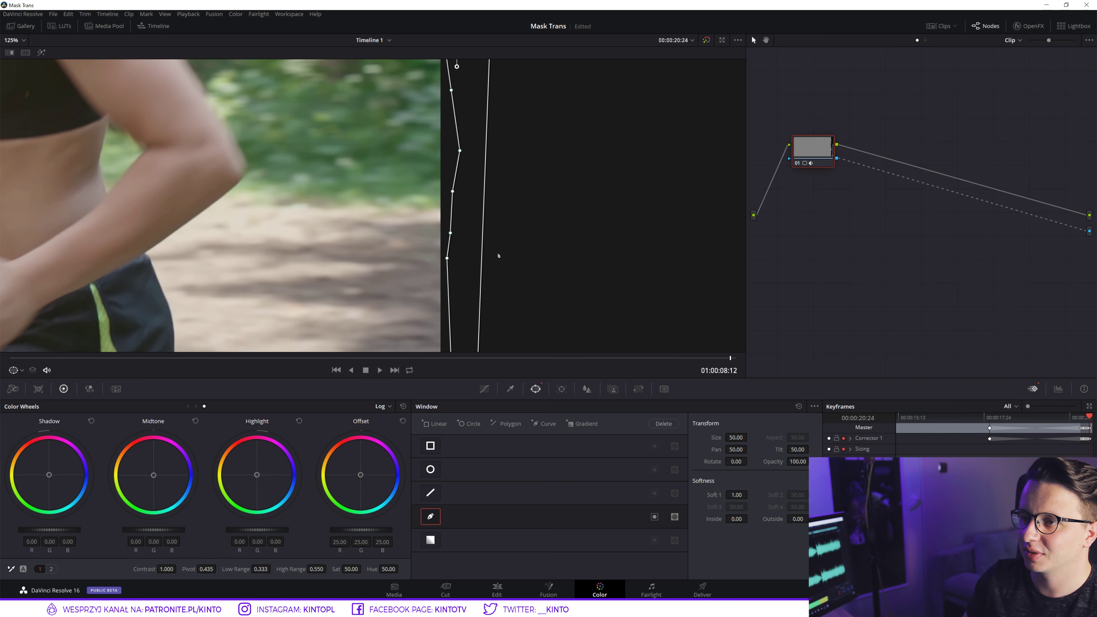
scroll(421, 234, down, 2)
scroll(432, 227, down, 2)
scroll(448, 219, down, 2)
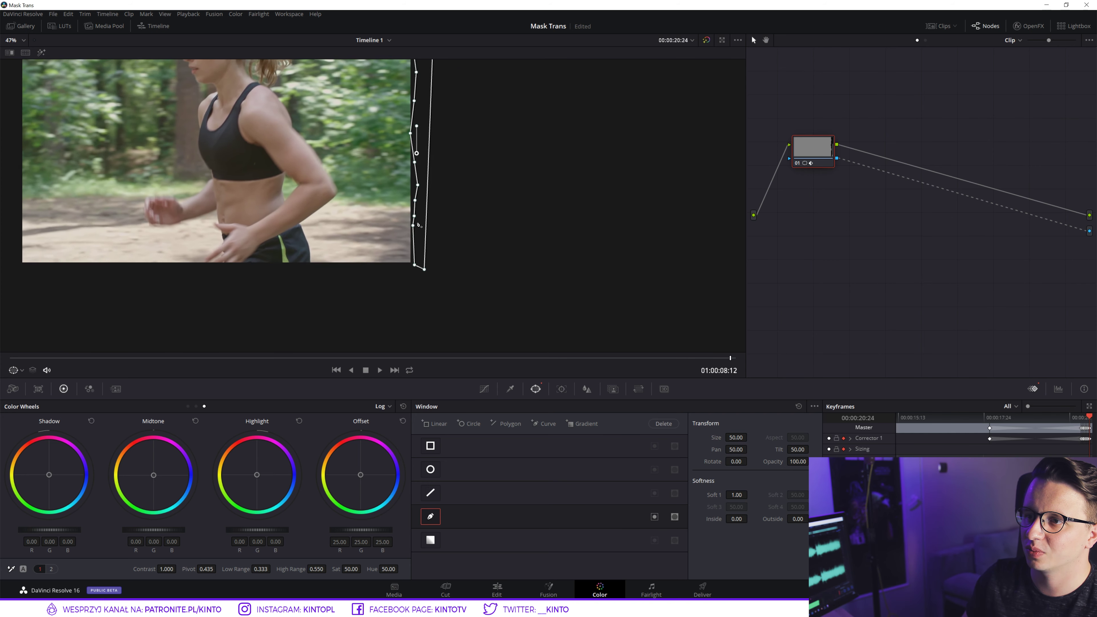
scroll(465, 209, down, 2)
drag(713, 359, 479, 370)
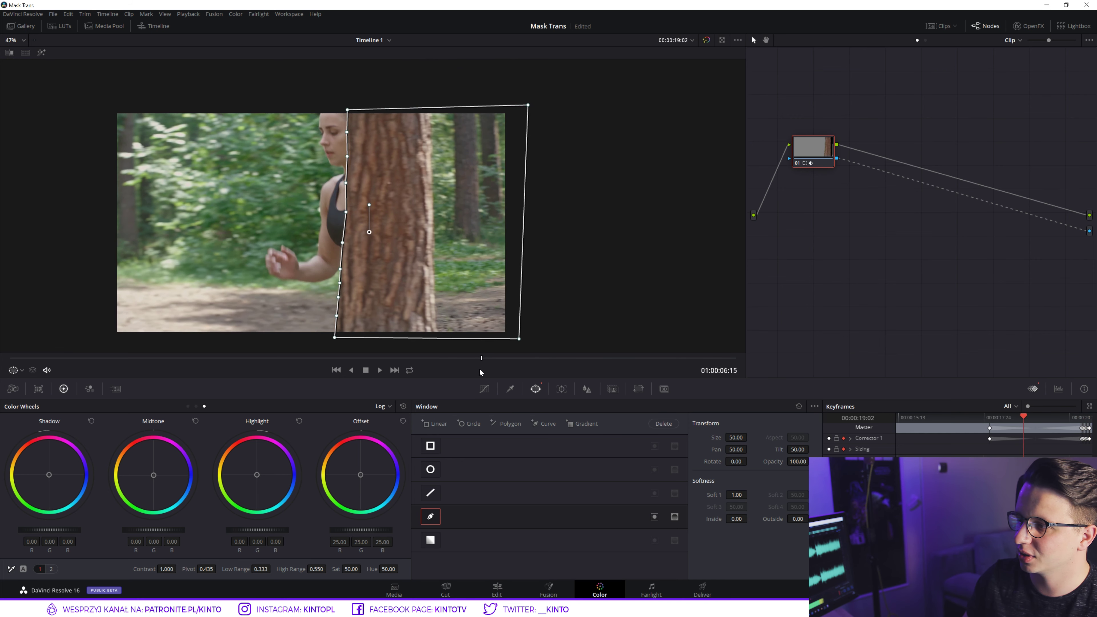
drag(1023, 416, 1037, 453)
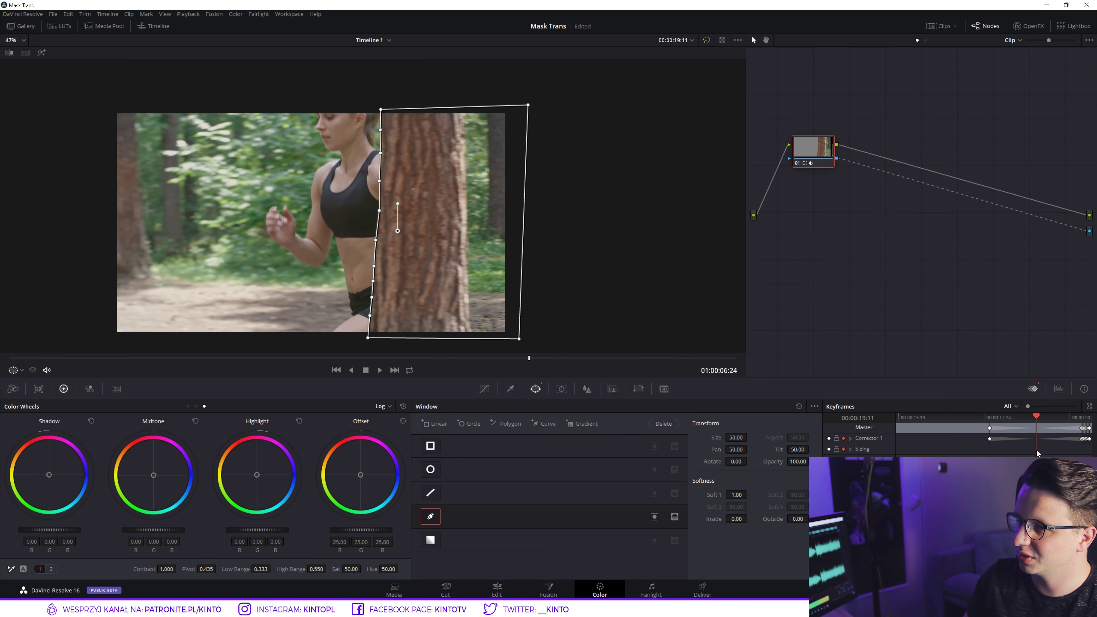
Zoom the viewer to about 185% and place a mask point on the trunk edge by the runner's chest.
scroll(380, 117, up, 1)
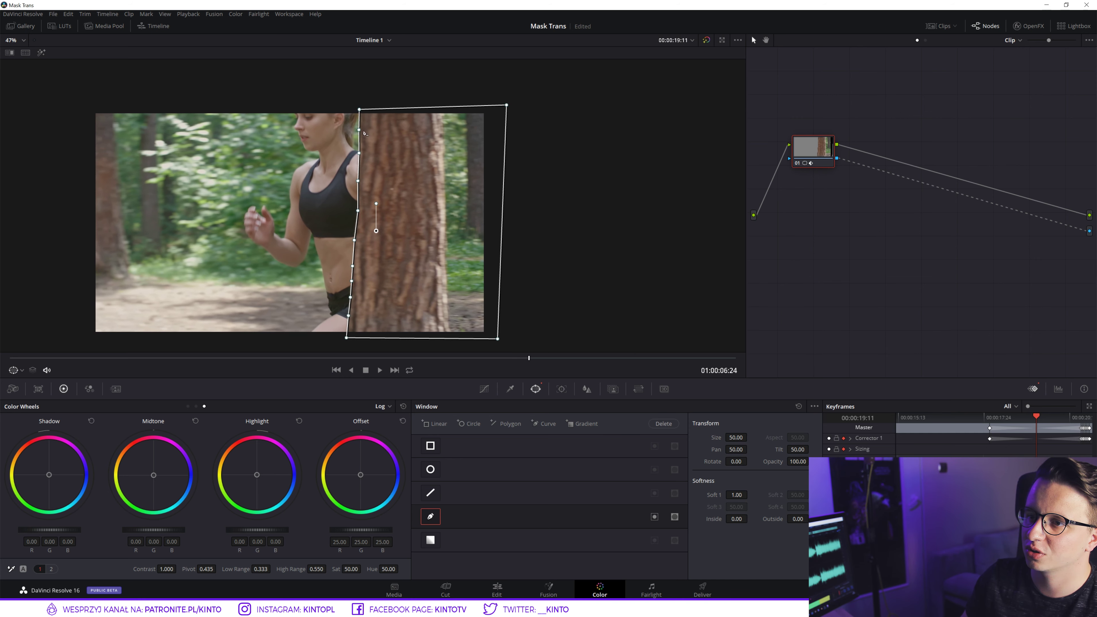
scroll(374, 113, up, 1)
scroll(366, 109, up, 1)
scroll(358, 102, up, 2)
scroll(357, 112, up, 2)
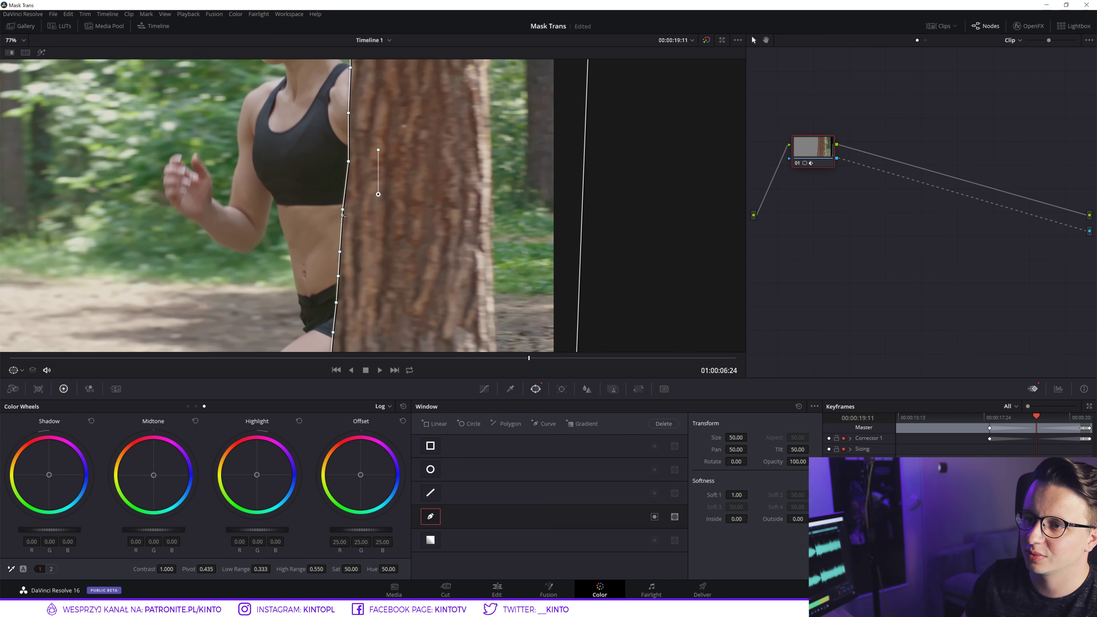
scroll(356, 129, up, 2)
scroll(354, 151, up, 2)
scroll(352, 176, up, 2)
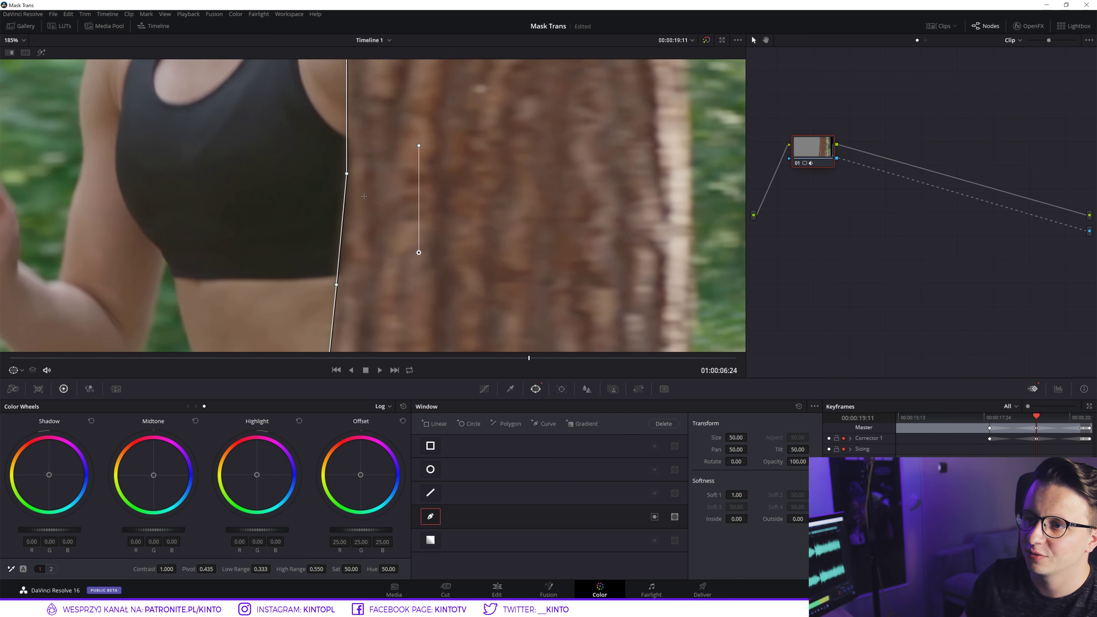
drag(347, 192, 342, 184)
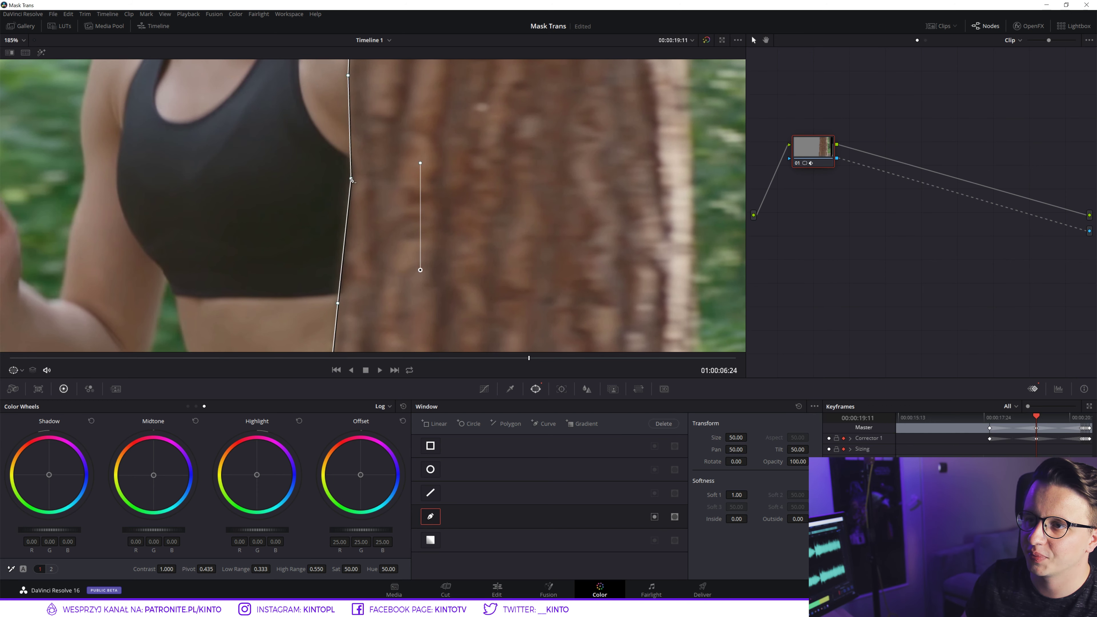
Adjust the neighbouring and lower mask points along the trunk edge, then zoom back out.
scroll(376, 146, up, 5)
drag(364, 184, 364, 175)
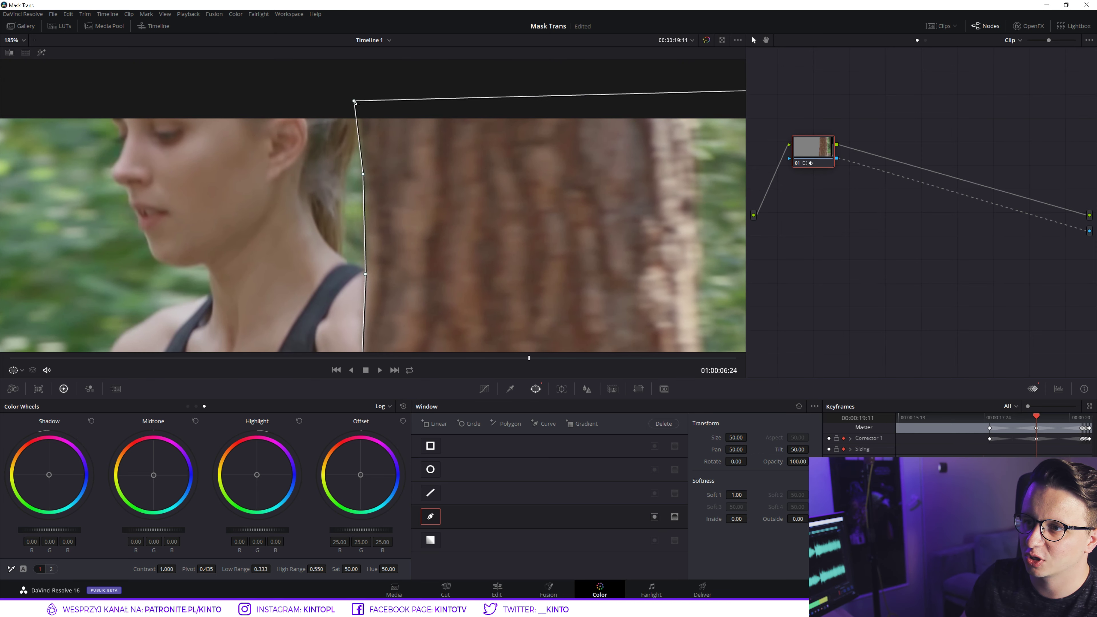
scroll(369, 193, down, 4)
drag(368, 193, 365, 193)
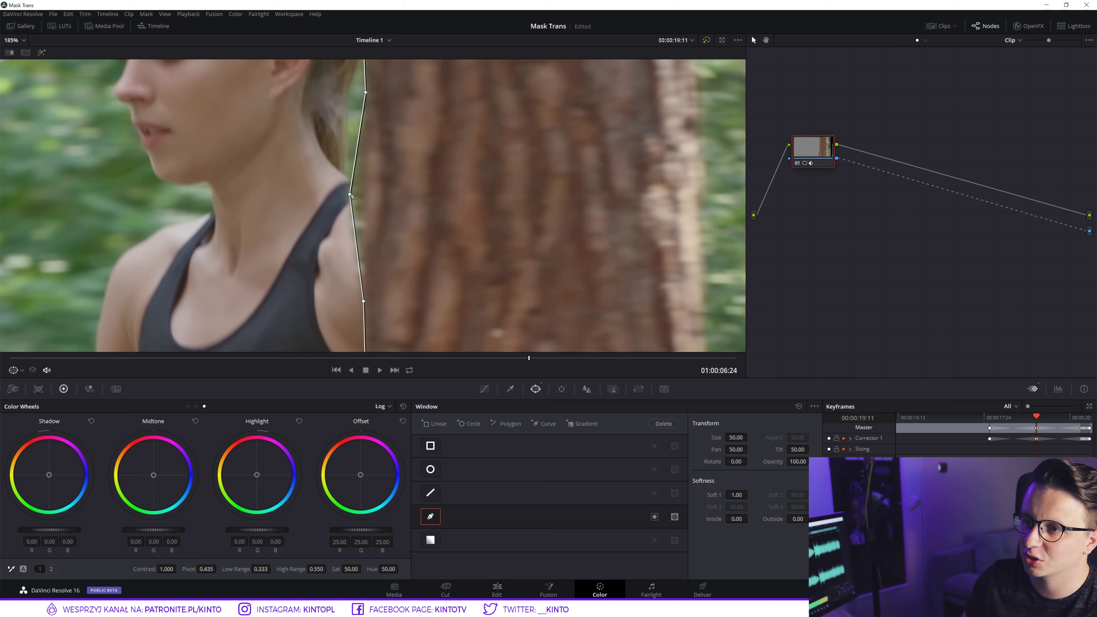
scroll(382, 266, down, 10)
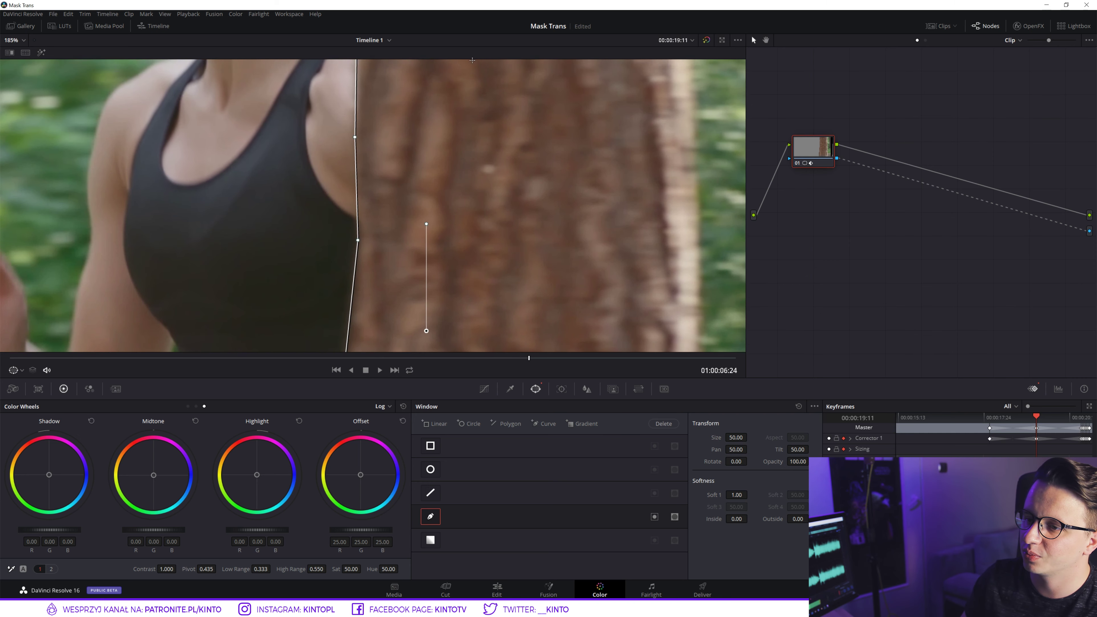
drag(369, 283, 372, 278)
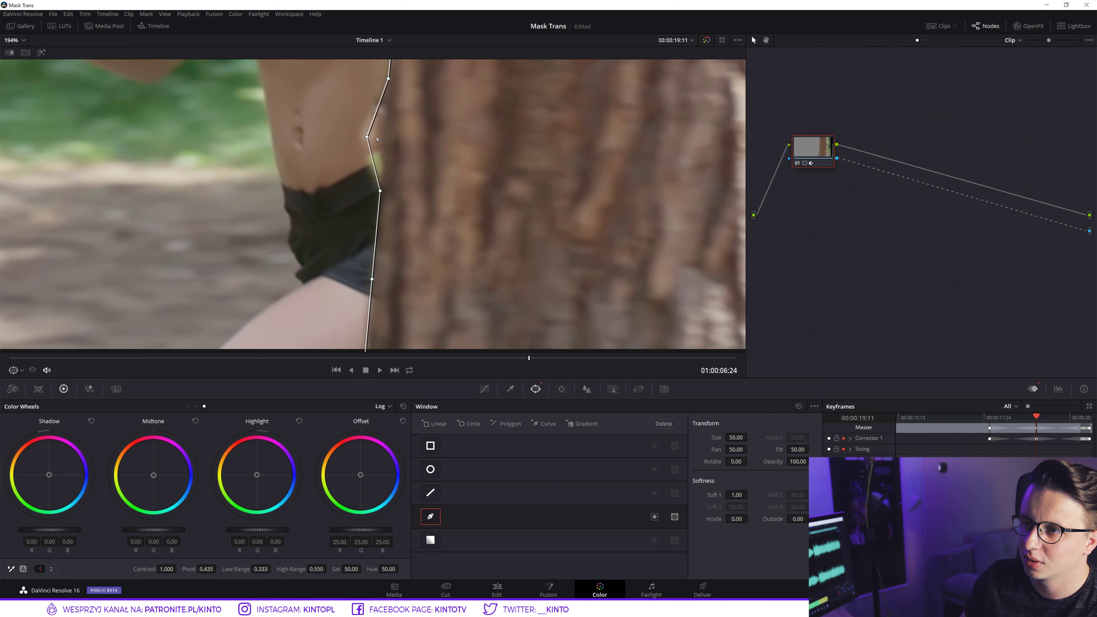
scroll(504, 188, up, 6)
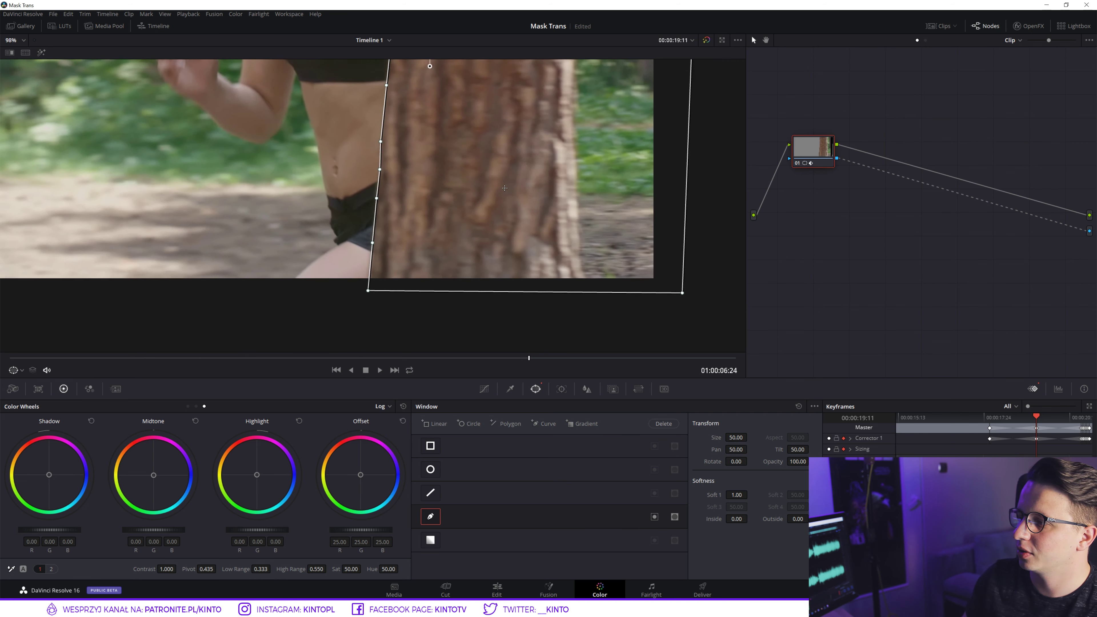
scroll(505, 187, up, 1)
scroll(473, 170, up, 4)
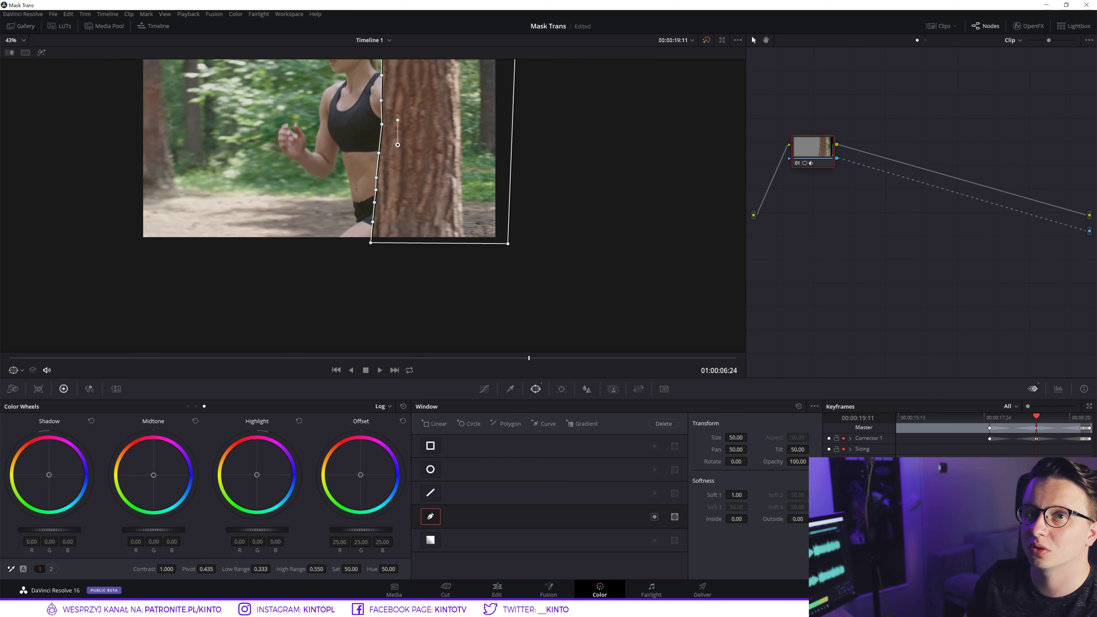
scroll(473, 171, up, 2)
Scrub around frame 16:19 and stretch the mask's middle point far left past the trunk.
mouse_move(1034, 418)
mouse_down()
mouse_move(892, 421)
mouse_move(927, 416)
mouse_up()
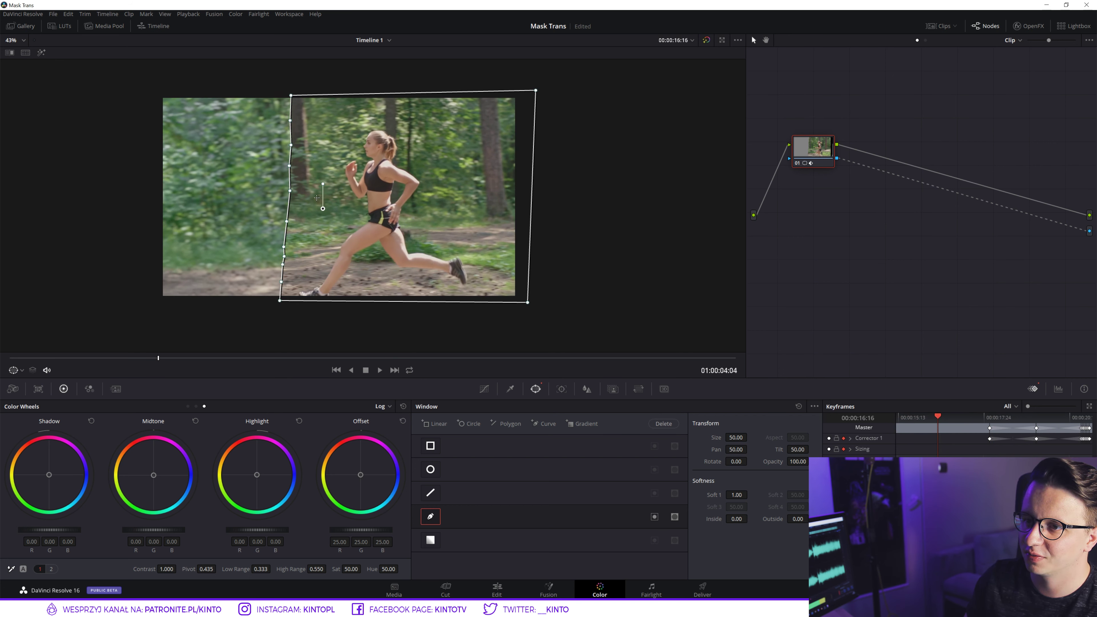
drag(290, 191, 118, 206)
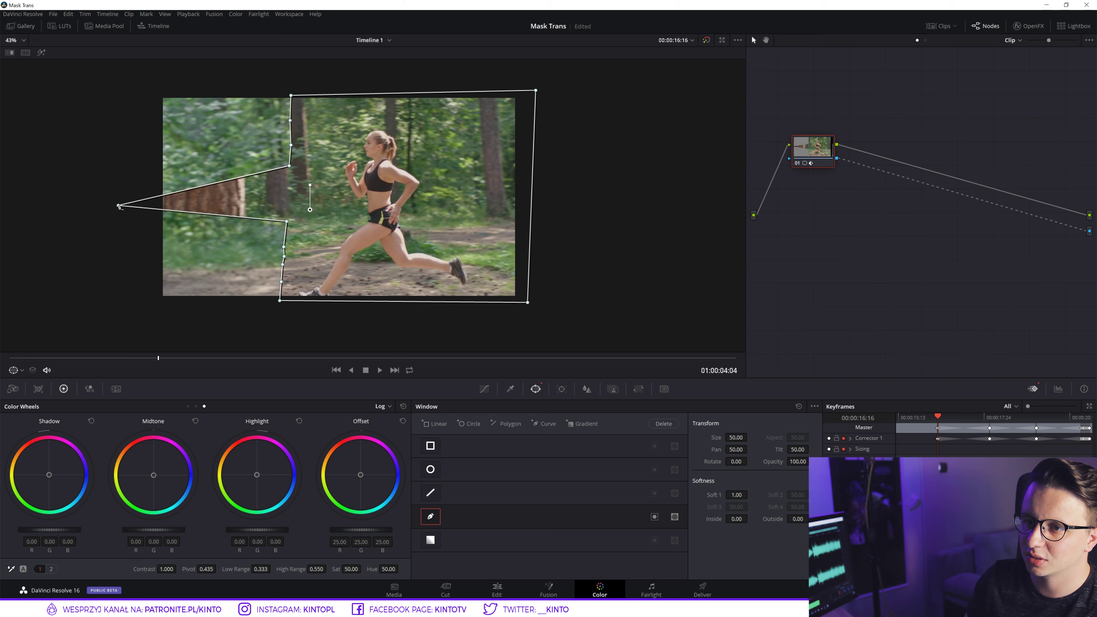
drag(943, 419, 953, 418)
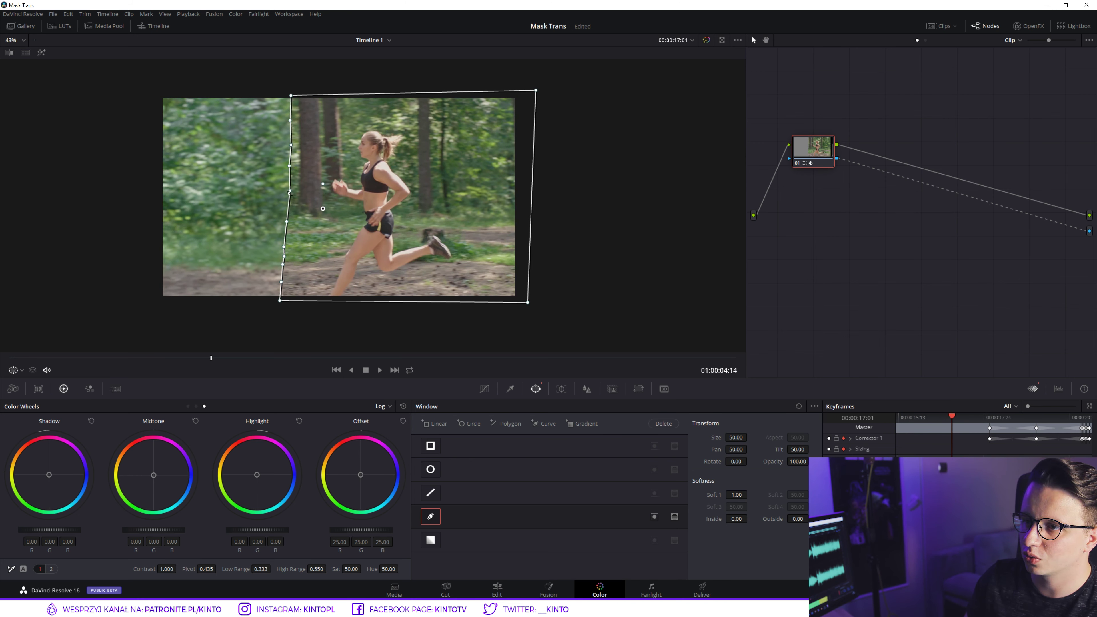
drag(290, 192, 185, 192)
drag(952, 417, 942, 417)
mouse_move(287, 216)
mouse_down()
mouse_move(151, 213)
mouse_move(288, 222)
mouse_move(168, 218)
mouse_up()
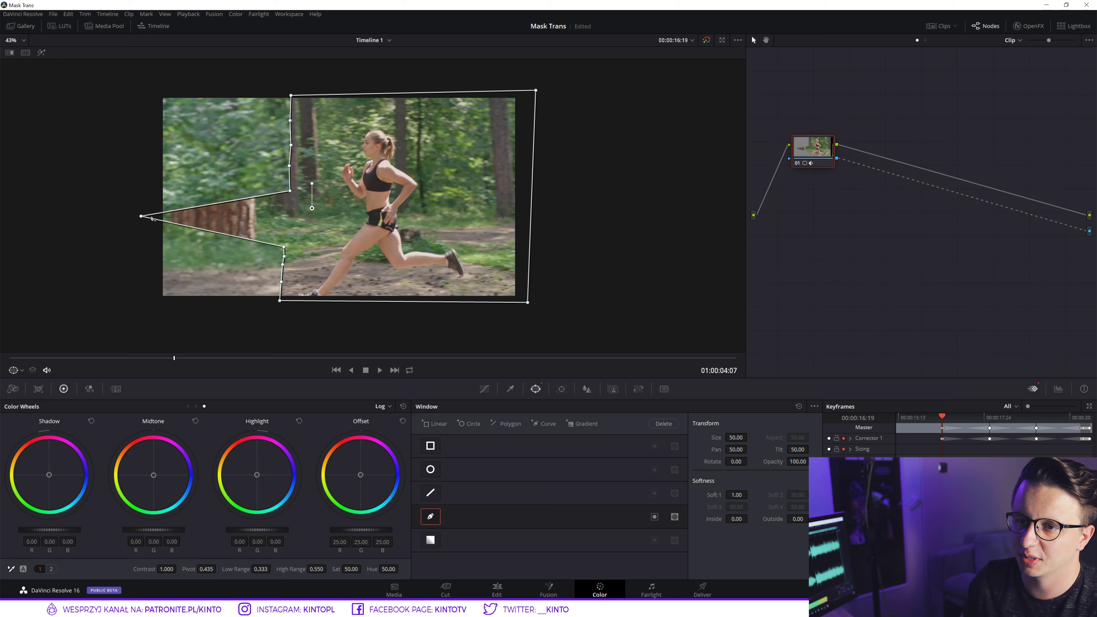
Move the mask's upper points left and up to square its top over the trunk.
drag(288, 191, 174, 176)
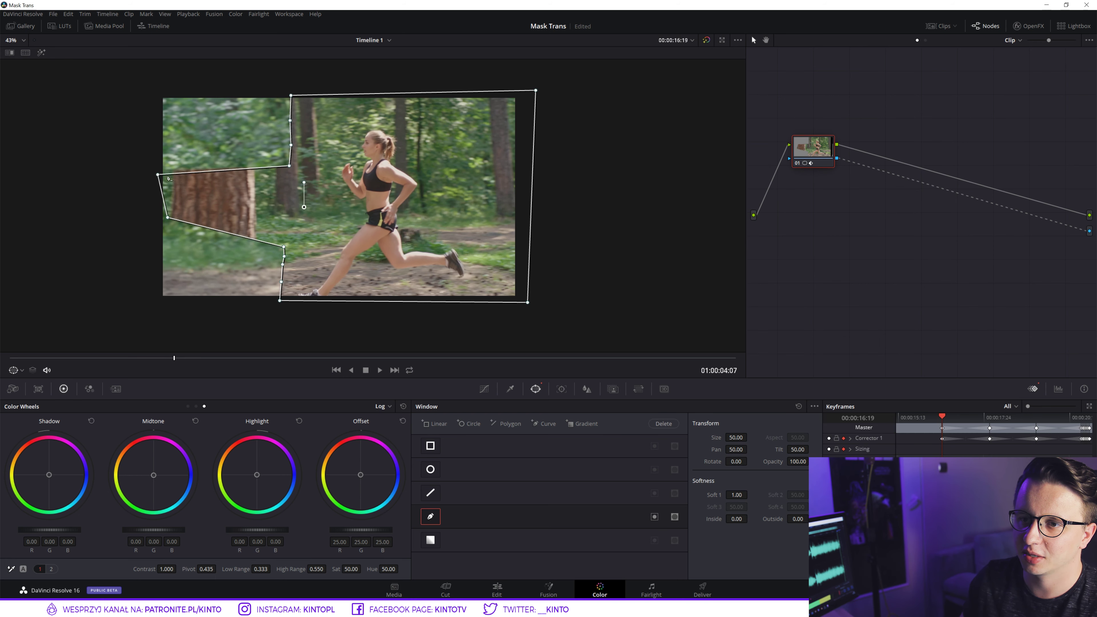
drag(290, 166, 175, 145)
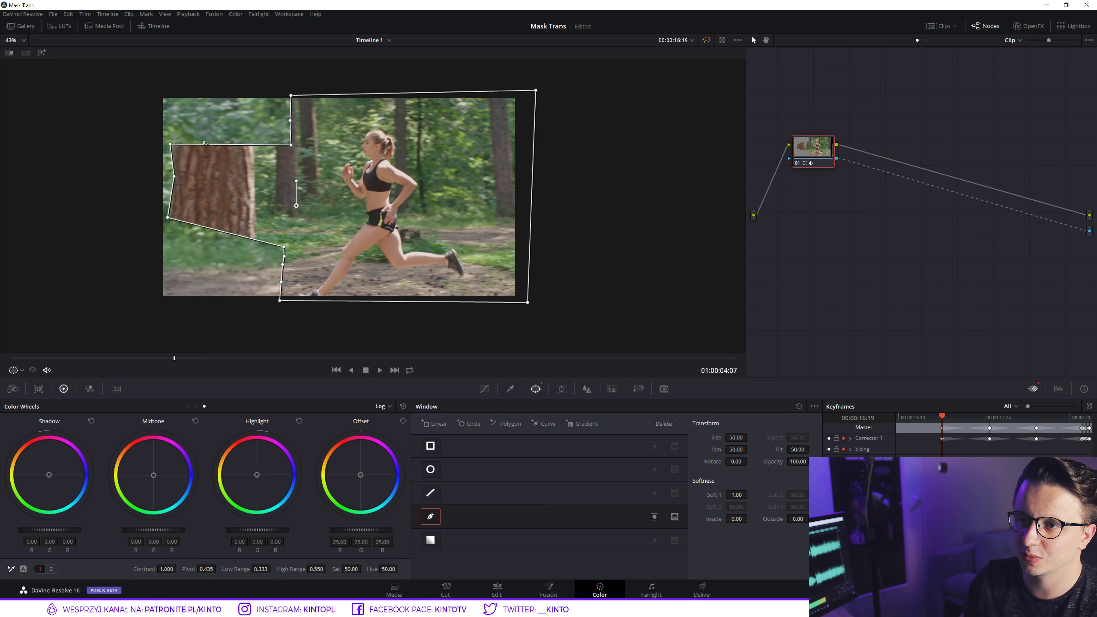
mouse_move(287, 149)
mouse_down()
mouse_move(280, 115)
mouse_move(173, 112)
mouse_up()
drag(289, 97, 175, 93)
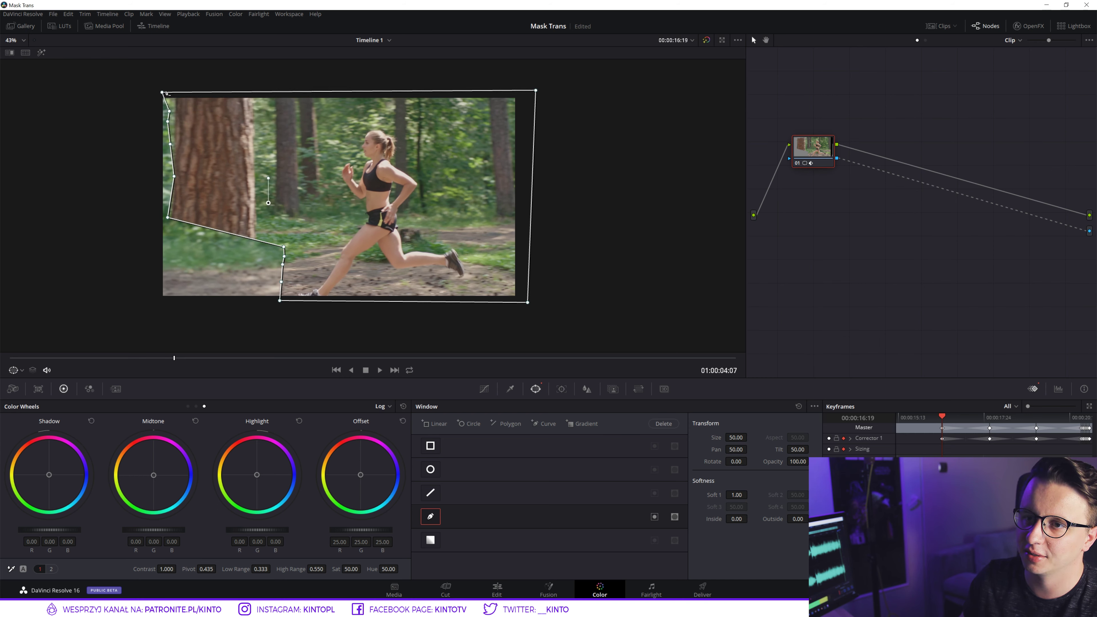
Bring the mask's five lower points left beneath the trunk.
drag(284, 248, 166, 242)
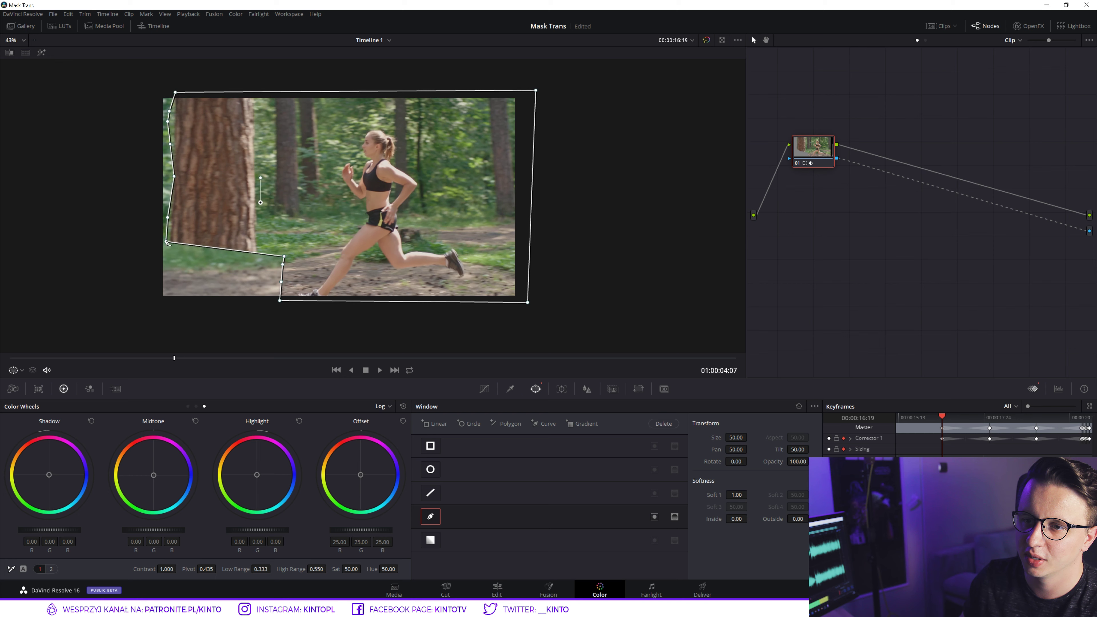
drag(283, 256, 163, 256)
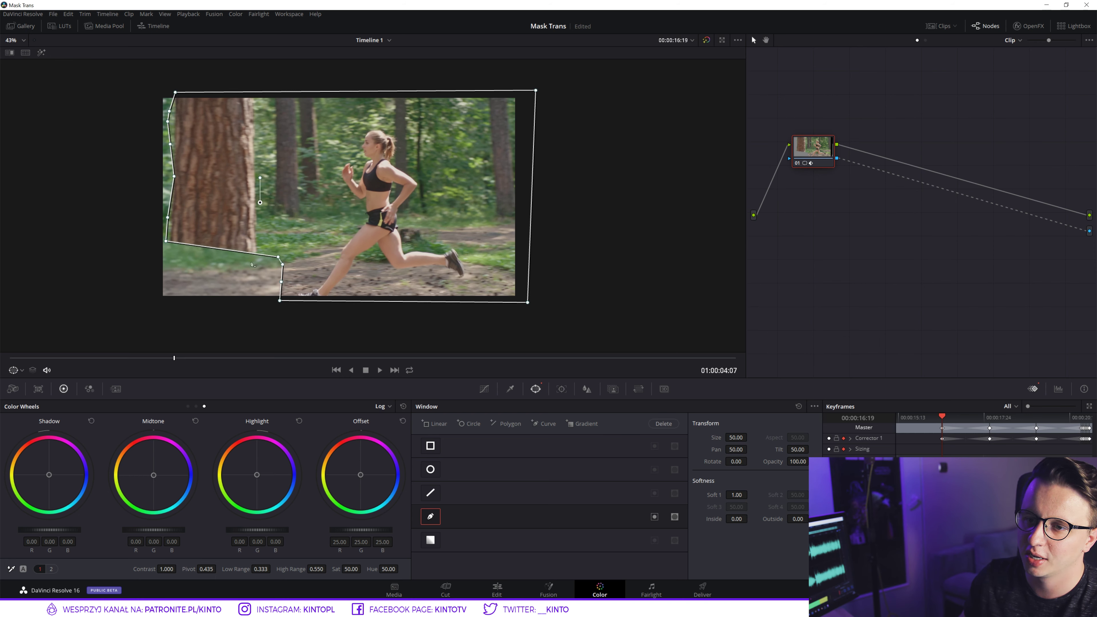
drag(281, 264, 174, 271)
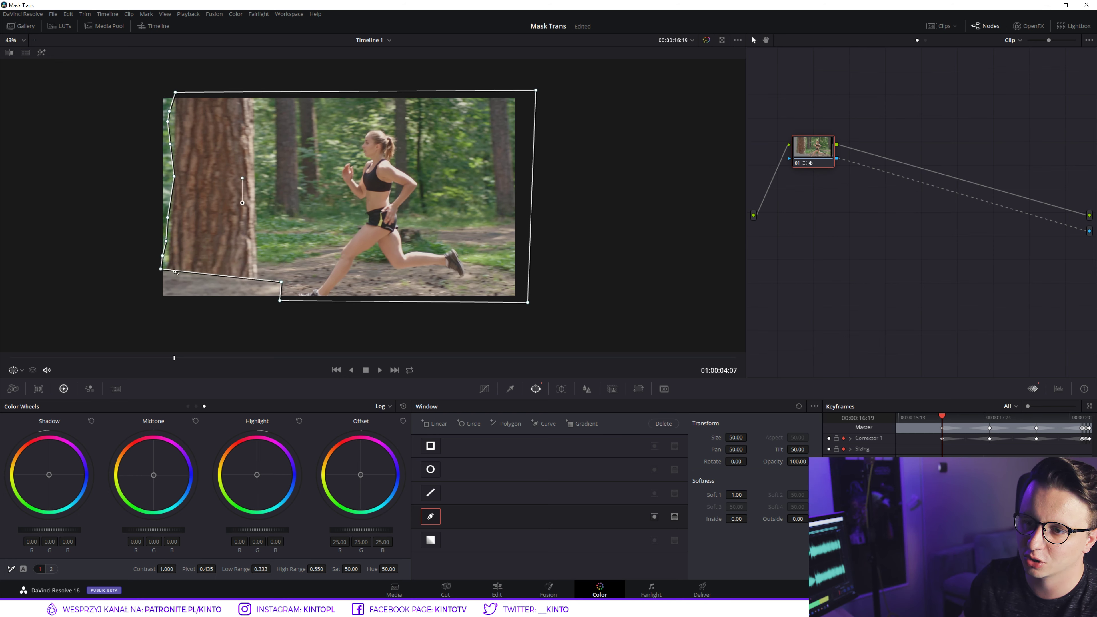
drag(281, 284, 161, 283)
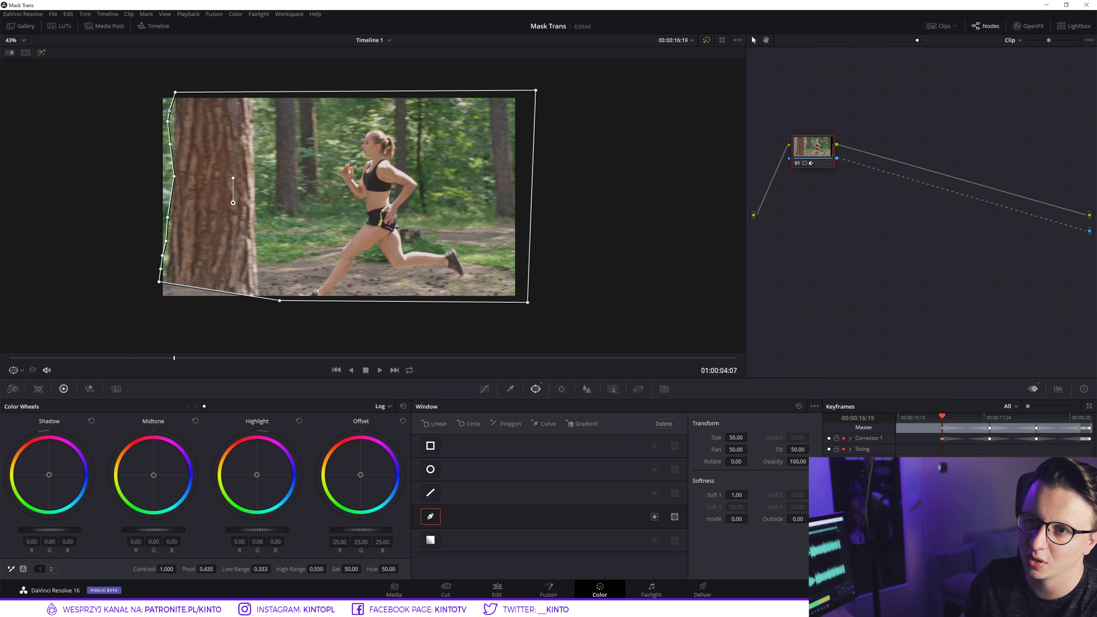
drag(254, 303, 164, 304)
Zoom in and fine-tune the mask's bottom-left and left-edge points on the trunk, undoing an accidental shift.
scroll(112, 307, up, 3)
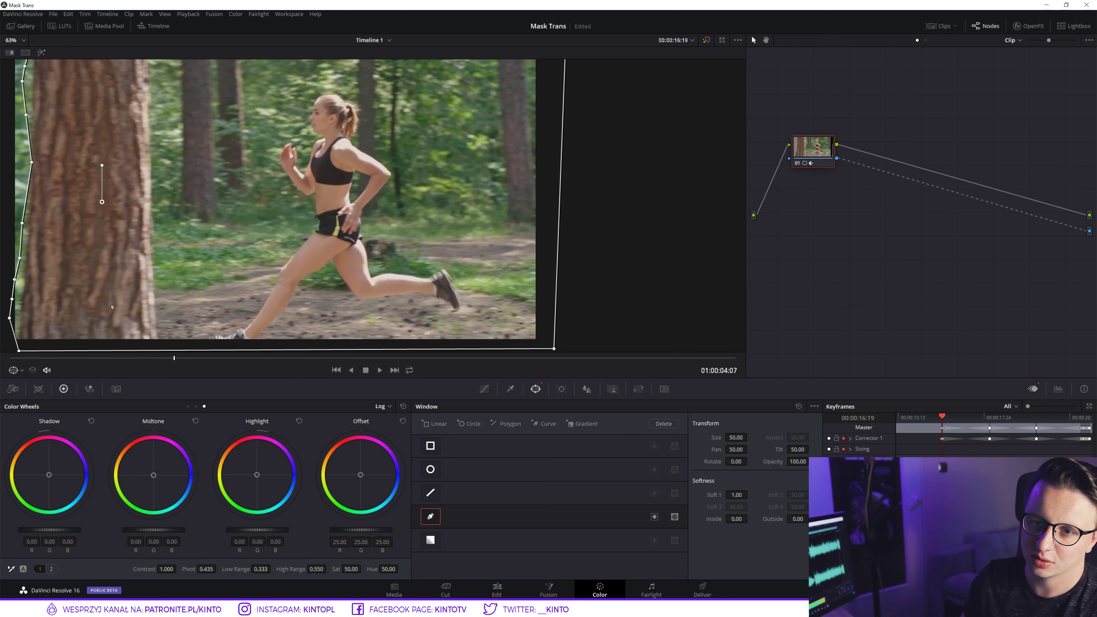
scroll(112, 307, up, 3)
mouse_move(198, 312)
mouse_down()
mouse_move(204, 269)
mouse_move(199, 302)
mouse_up()
drag(196, 249, 212, 179)
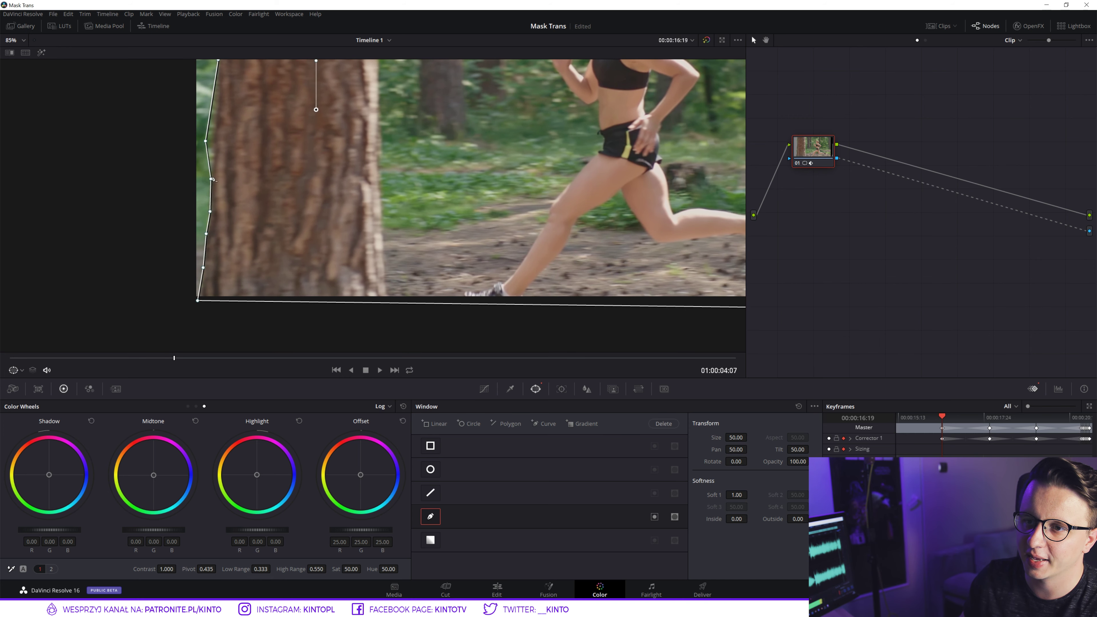
drag(232, 125, 230, 153)
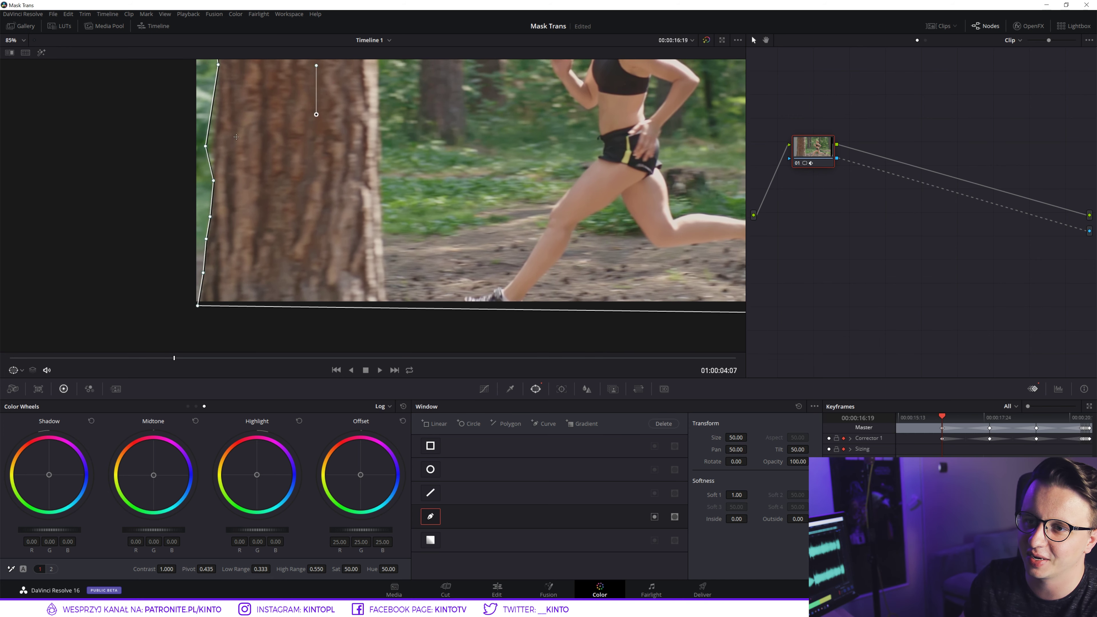
key(ctrl+z)
key(ctrl+z)
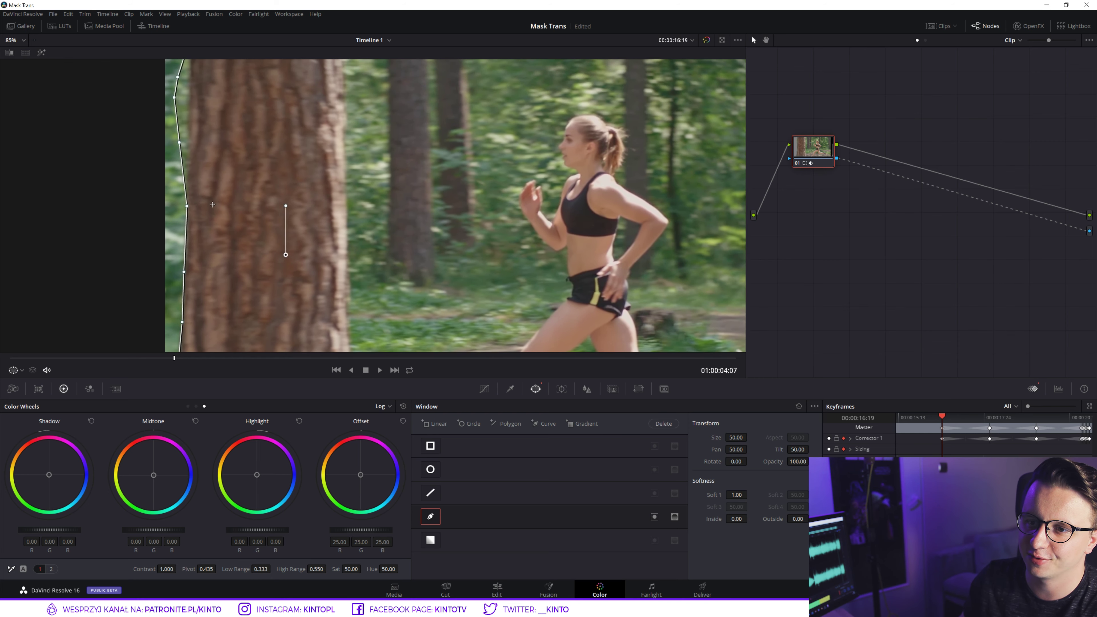
key(ctrl+z)
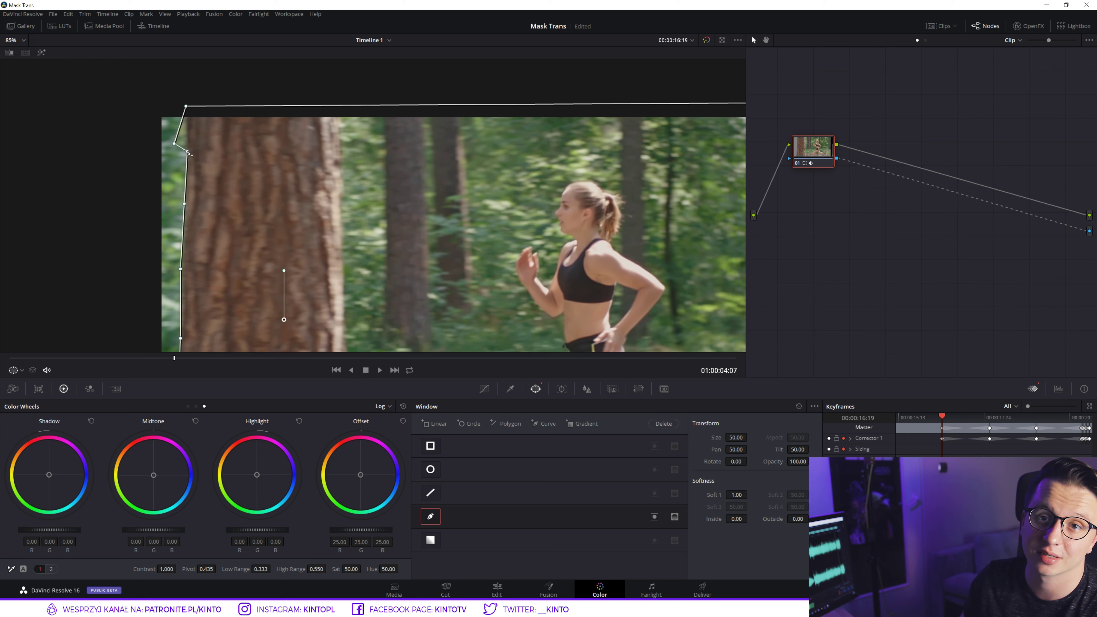
key(ctrl+z)
Step back to frame 01:00:04:03 to check the mask's fit.
key(Left)
key(Left)
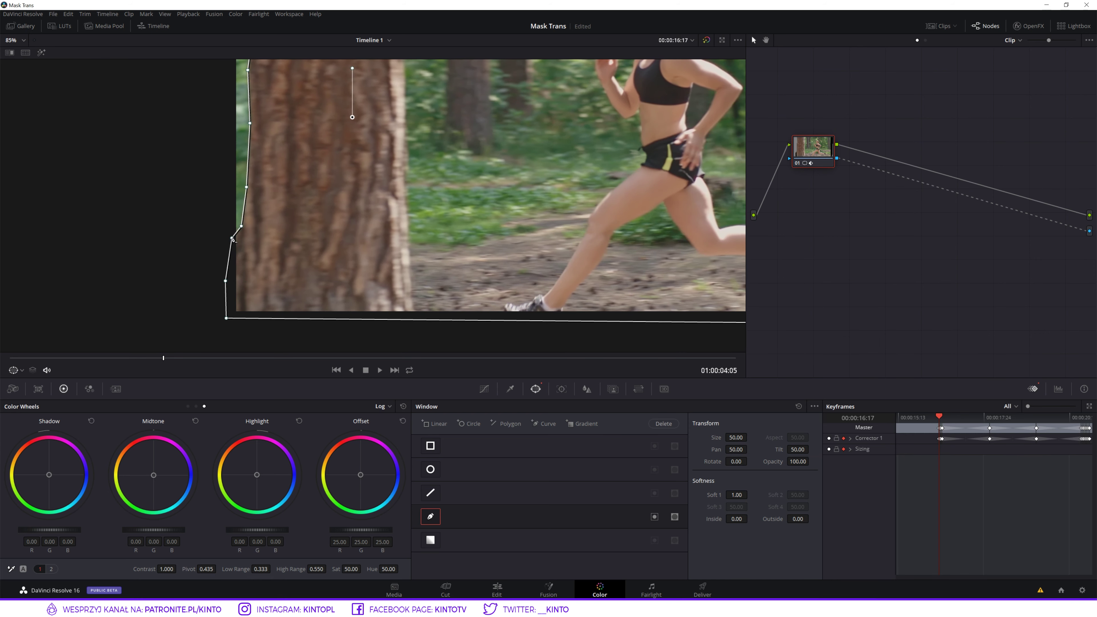
key(Left)
key(Left)
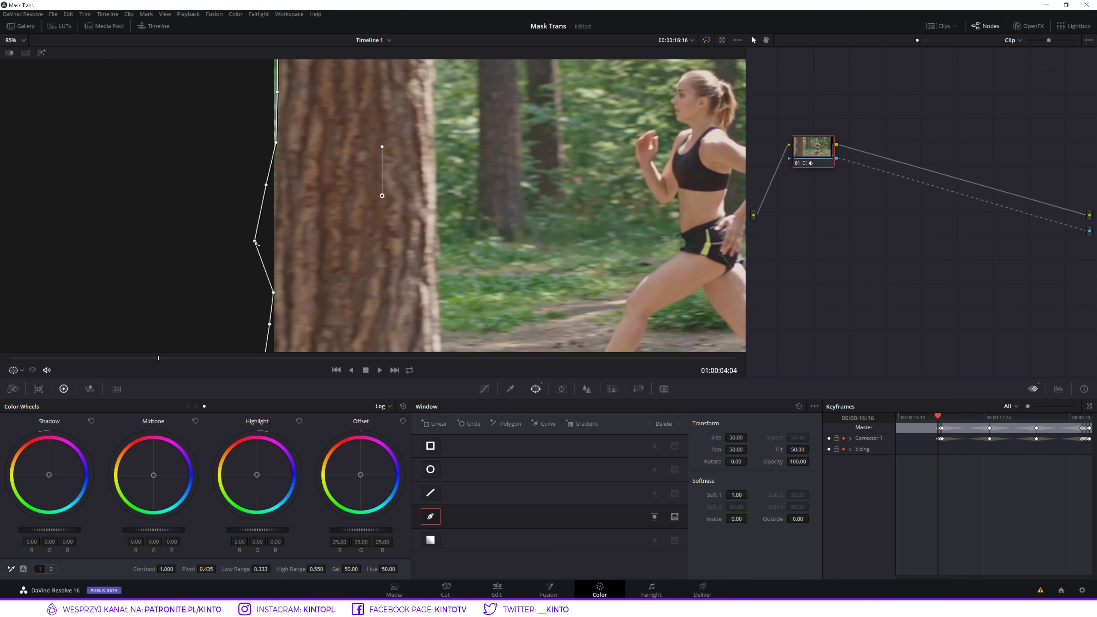
scroll(418, 219, down, 5)
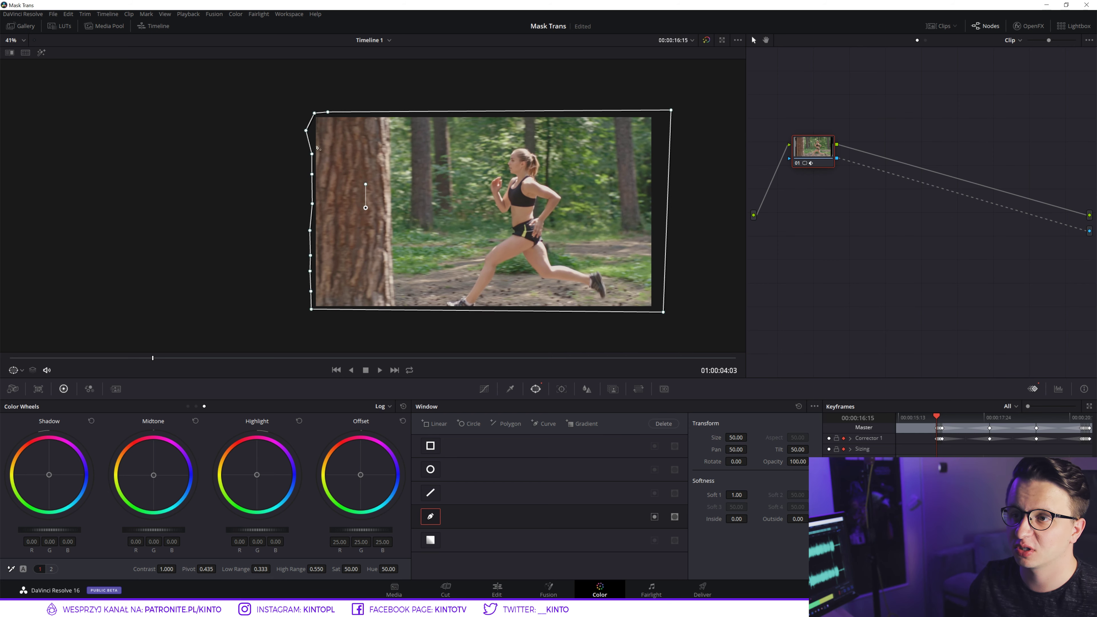
At frame 17:12, move the pen mask points onto the tree trunk's edge.
drag(157, 363, 306, 361)
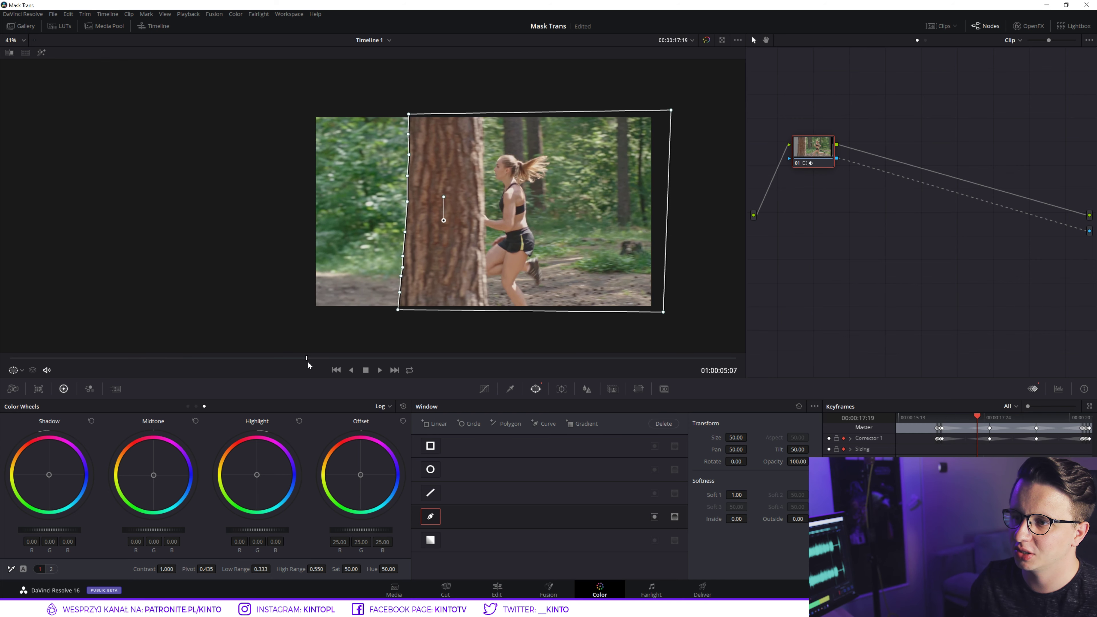
drag(976, 417, 967, 417)
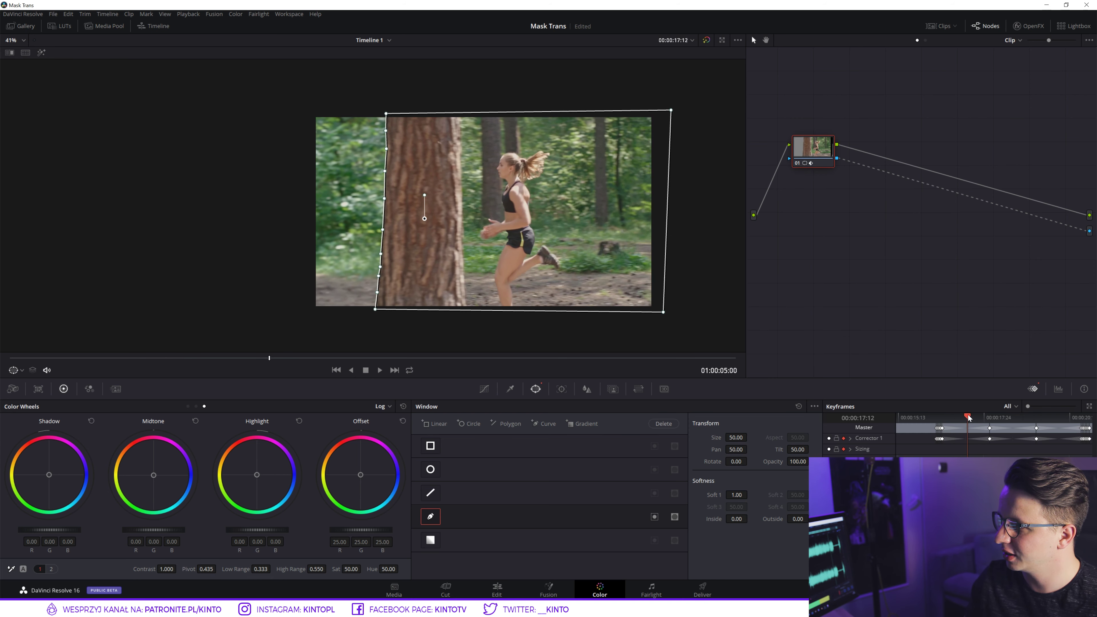
scroll(378, 186, right, 2)
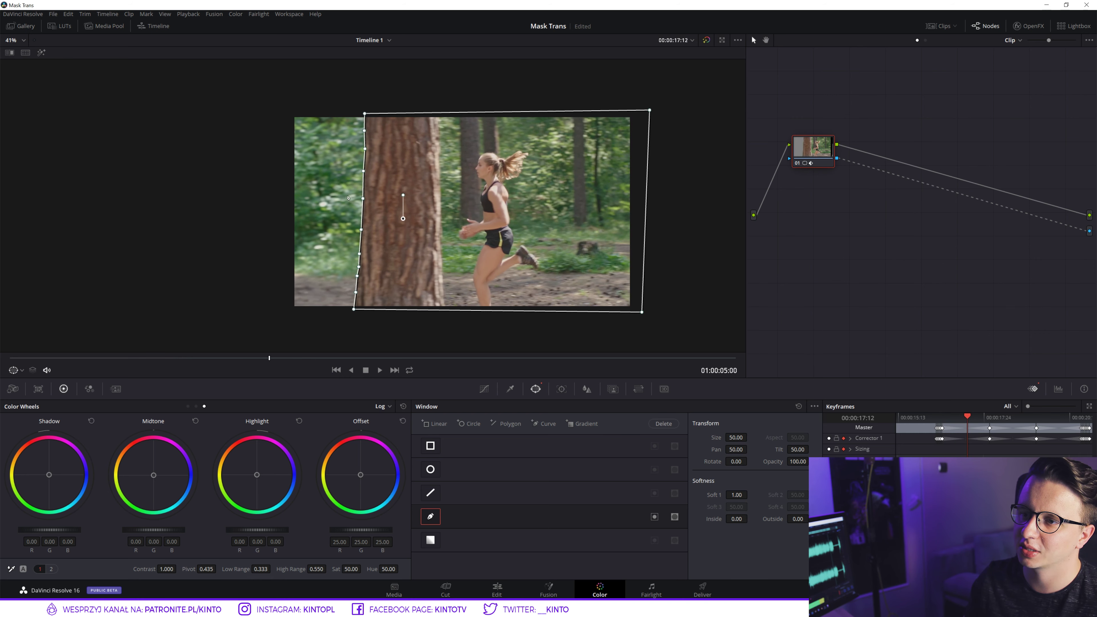
scroll(349, 197, up, 2)
scroll(351, 197, up, 2)
scroll(356, 195, up, 3)
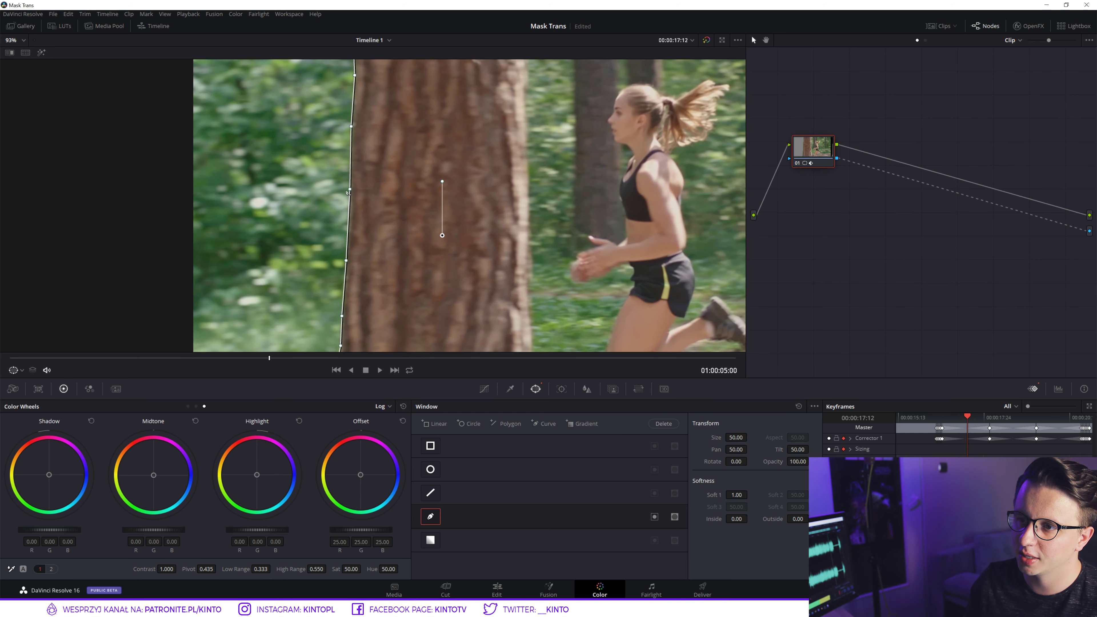
scroll(348, 193, up, 1)
scroll(340, 187, up, 2)
drag(331, 183, 341, 181)
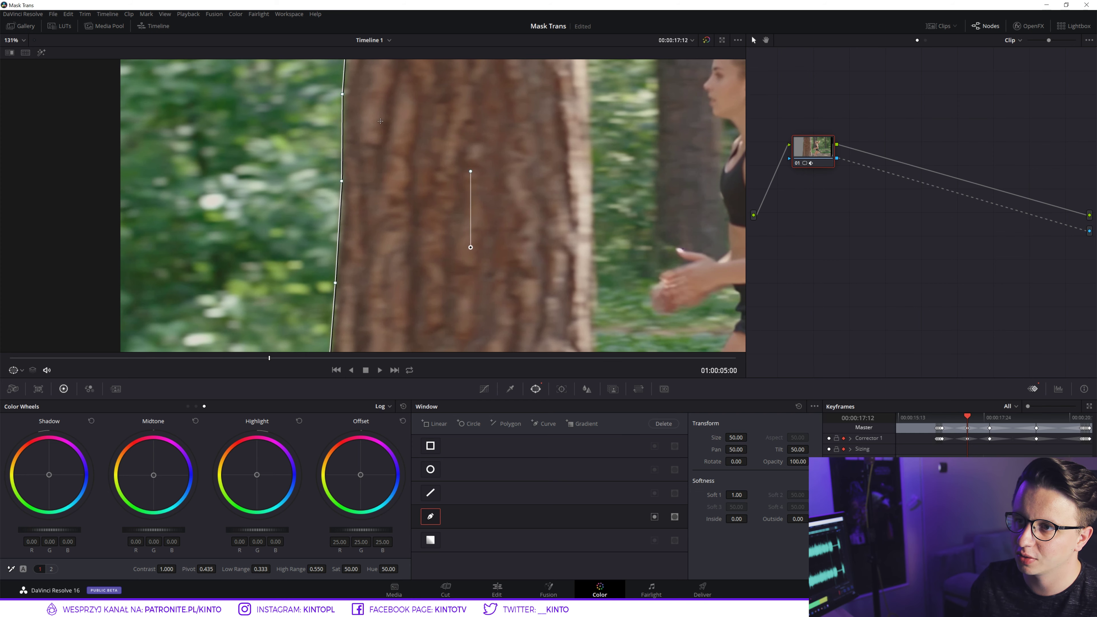
drag(380, 121, 371, 268)
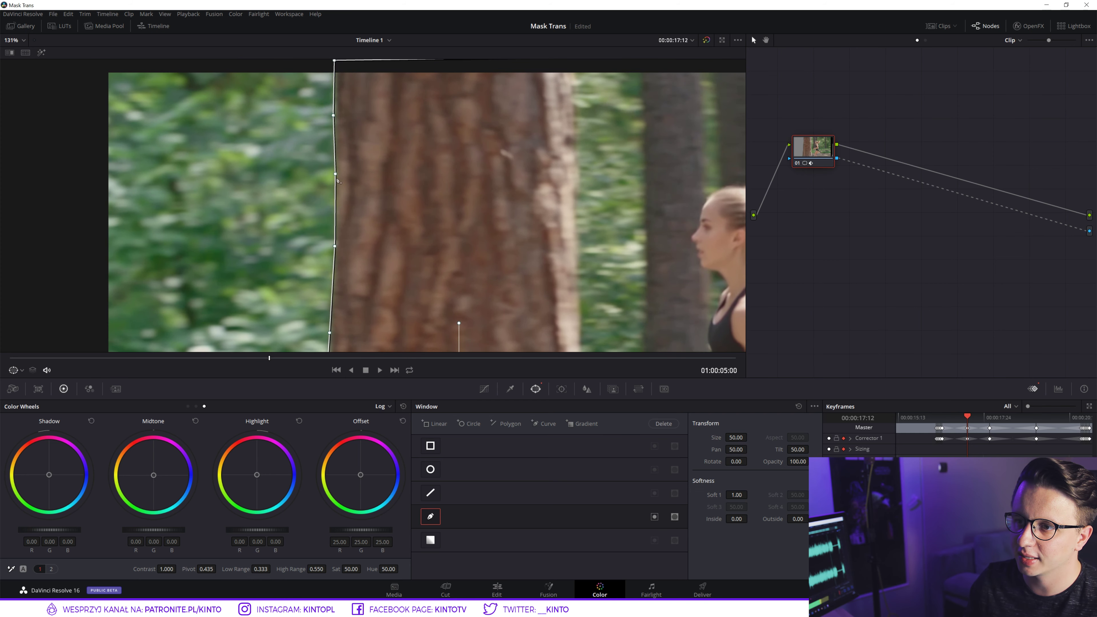
drag(336, 174, 335, 171)
drag(333, 133, 334, 129)
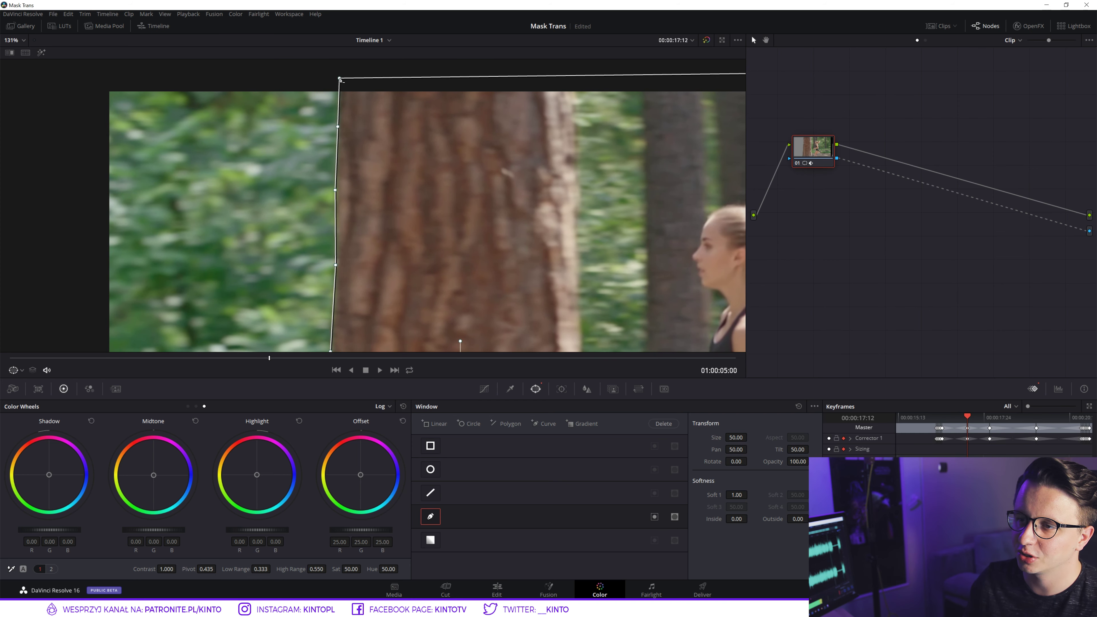
Zoom back out and scrub ahead to check the mask follows the trunk.
scroll(459, 161, down, 2)
scroll(459, 161, down, 2)
scroll(459, 161, down, 1)
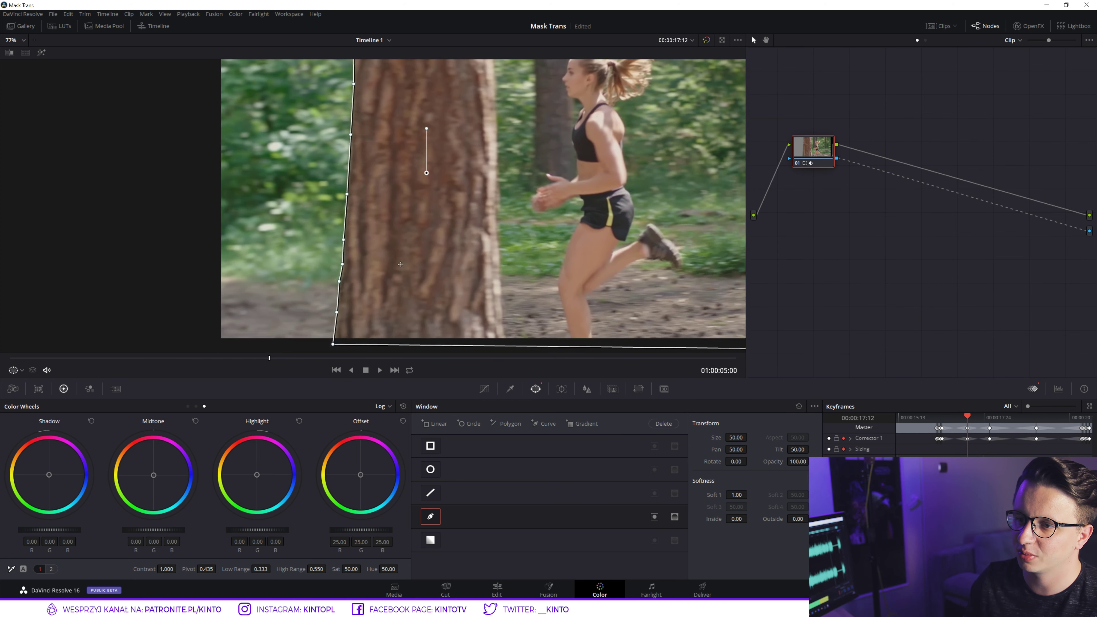
scroll(459, 161, down, 3)
drag(966, 423, 1024, 422)
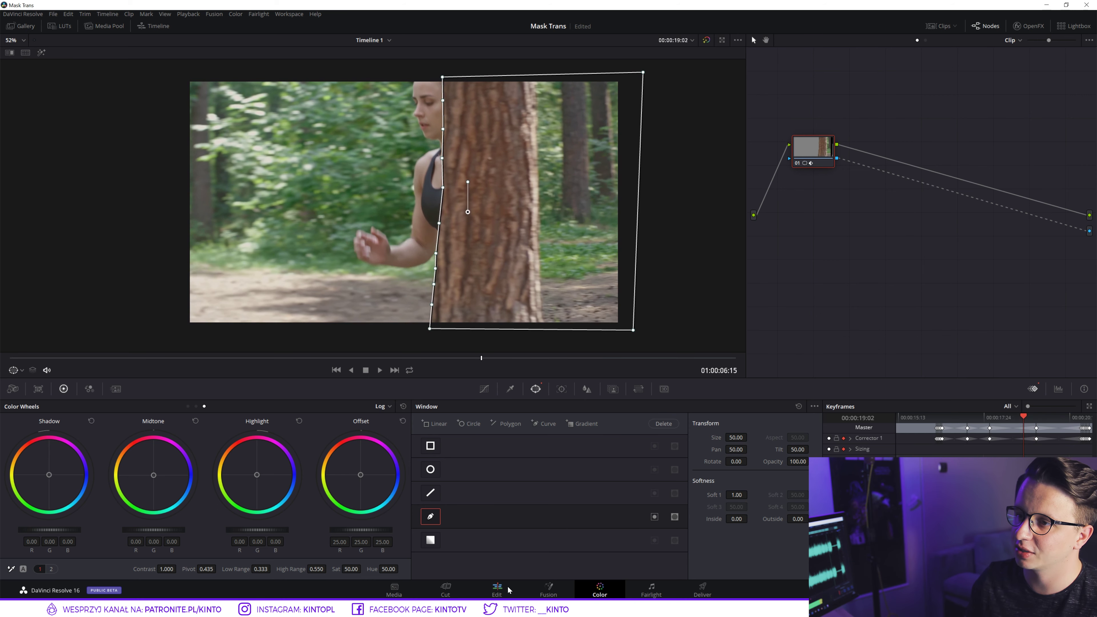
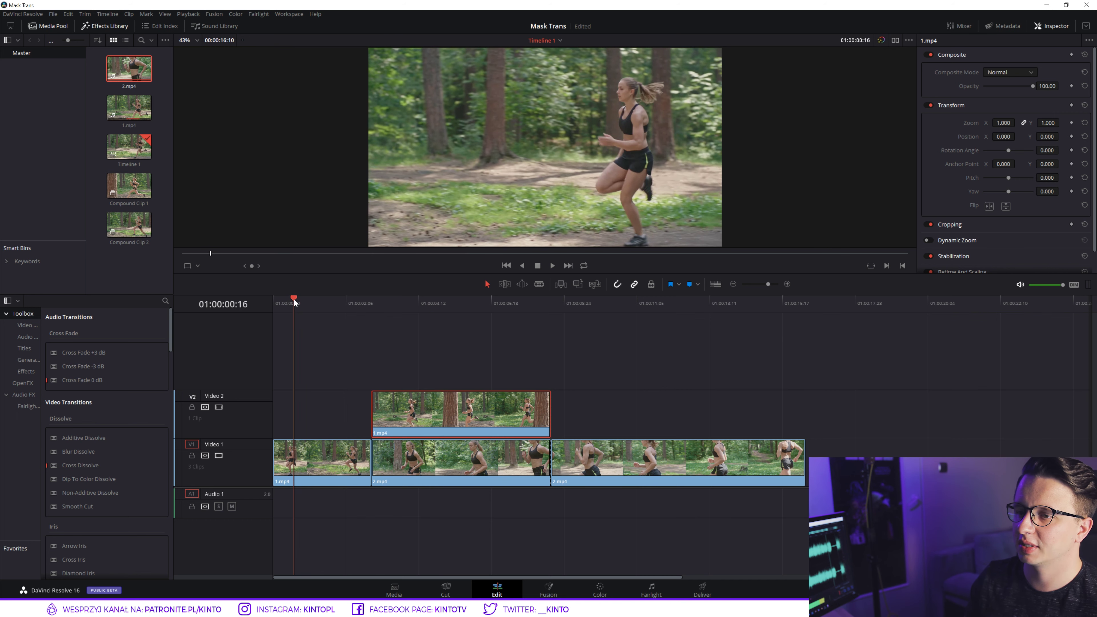
Play the edit from the start and scrub back to the tree-wipe moment.
click(271, 301)
key(space)
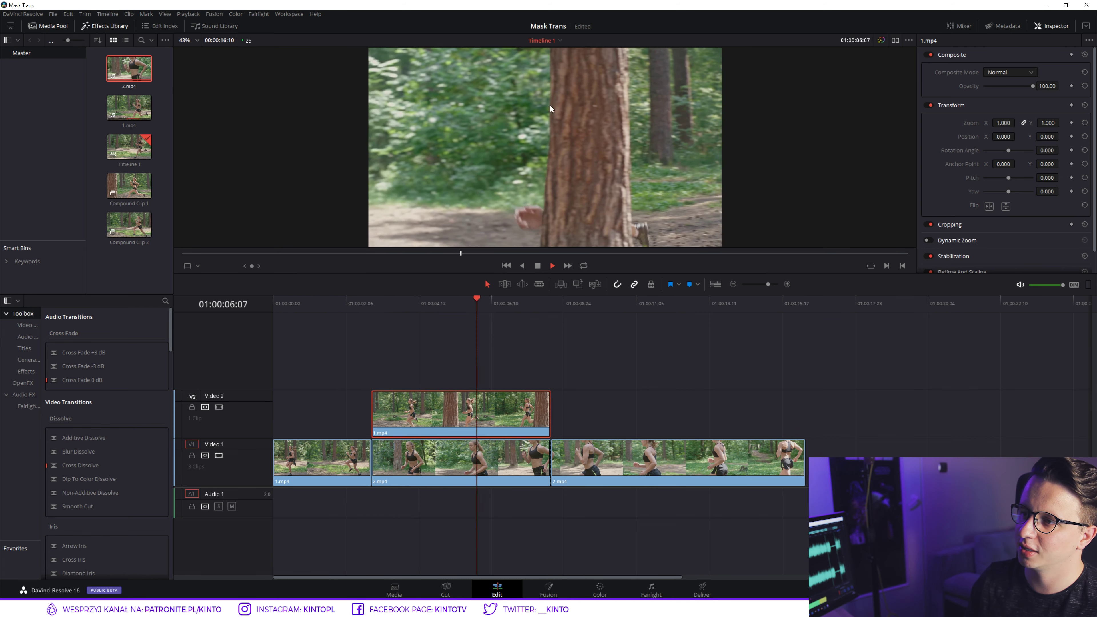
click(552, 265)
drag(531, 303, 507, 307)
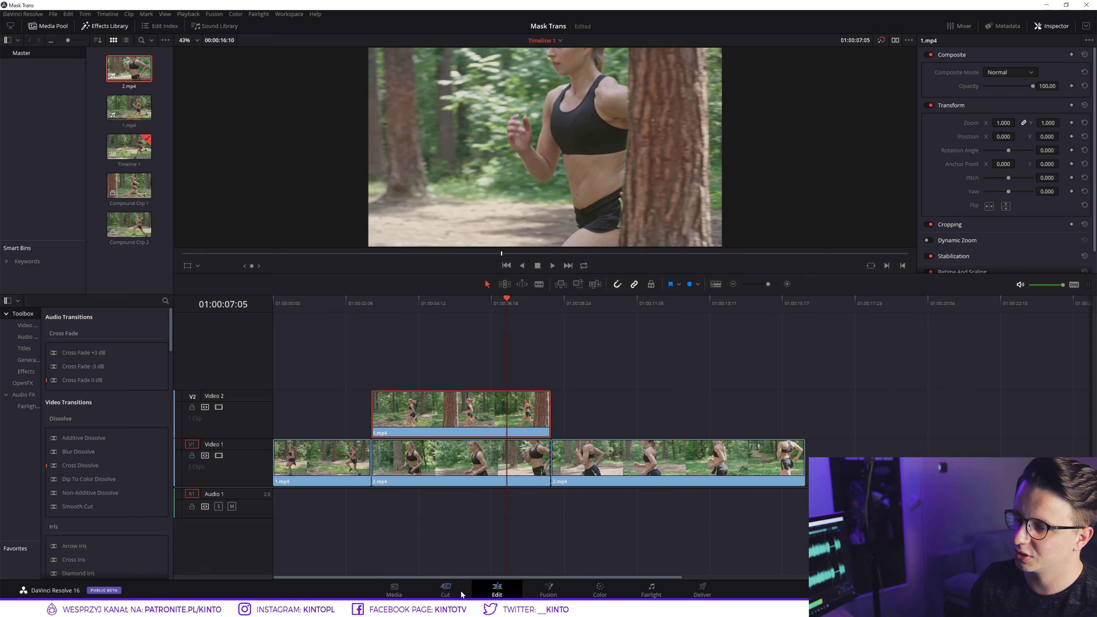
Inspect the tree-wipe mask on the Color page, zooming into the viewer.
click(600, 592)
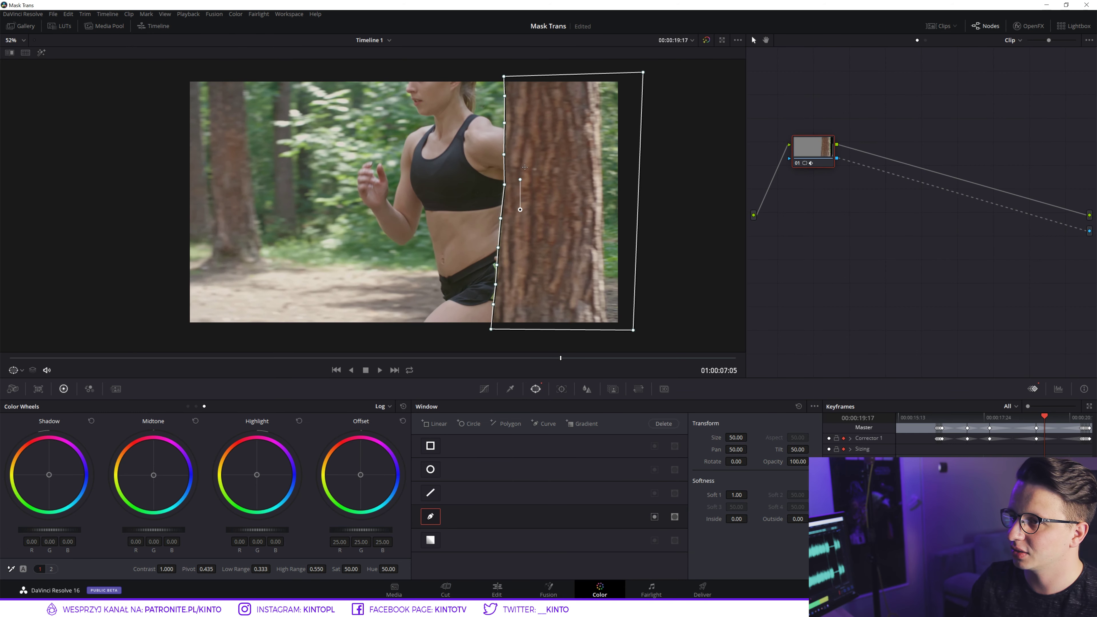
scroll(510, 132, up, 2)
scroll(511, 132, up, 1)
scroll(511, 133, up, 2)
scroll(510, 132, up, 2)
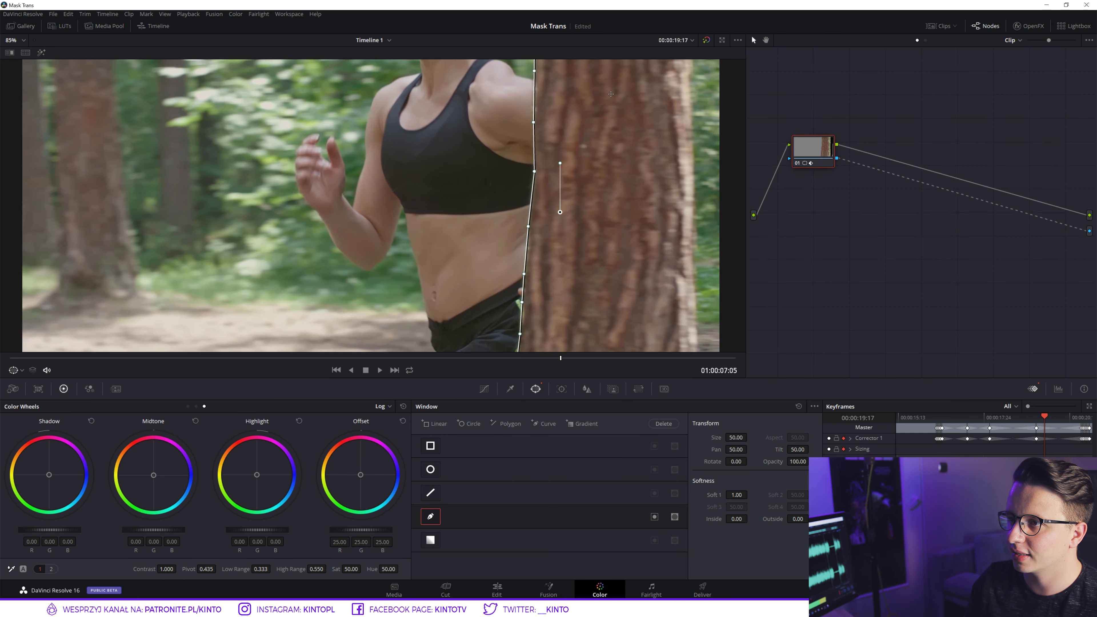
scroll(531, 164, up, 1)
scroll(549, 193, up, 1)
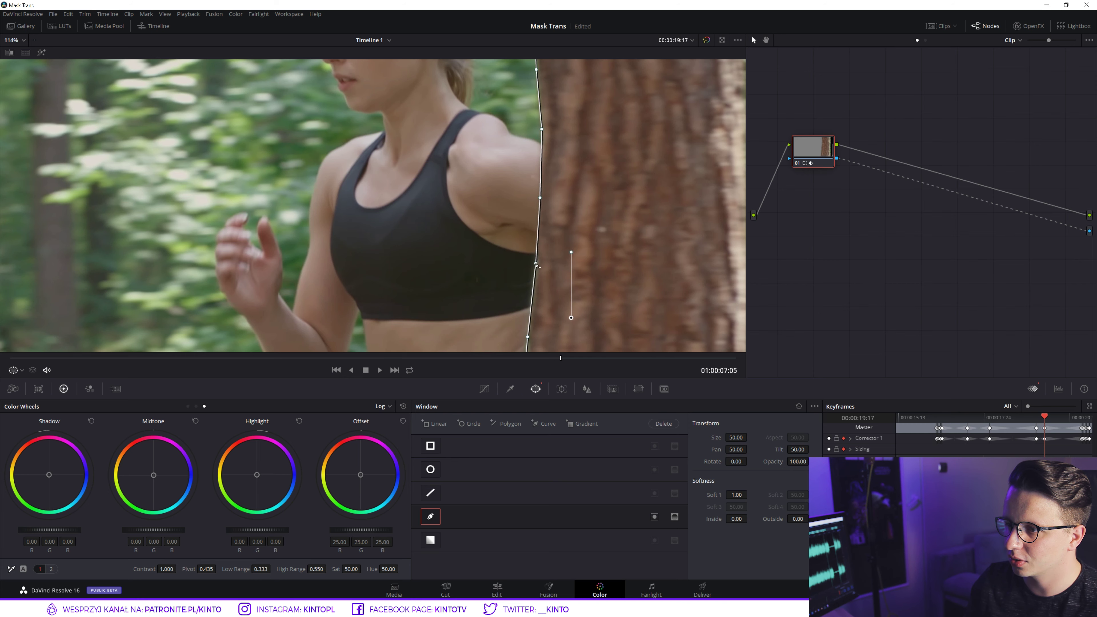
Zoom the Color page viewer back out and return to the Edit page.
scroll(560, 241, down, 3)
scroll(528, 273, down, 4)
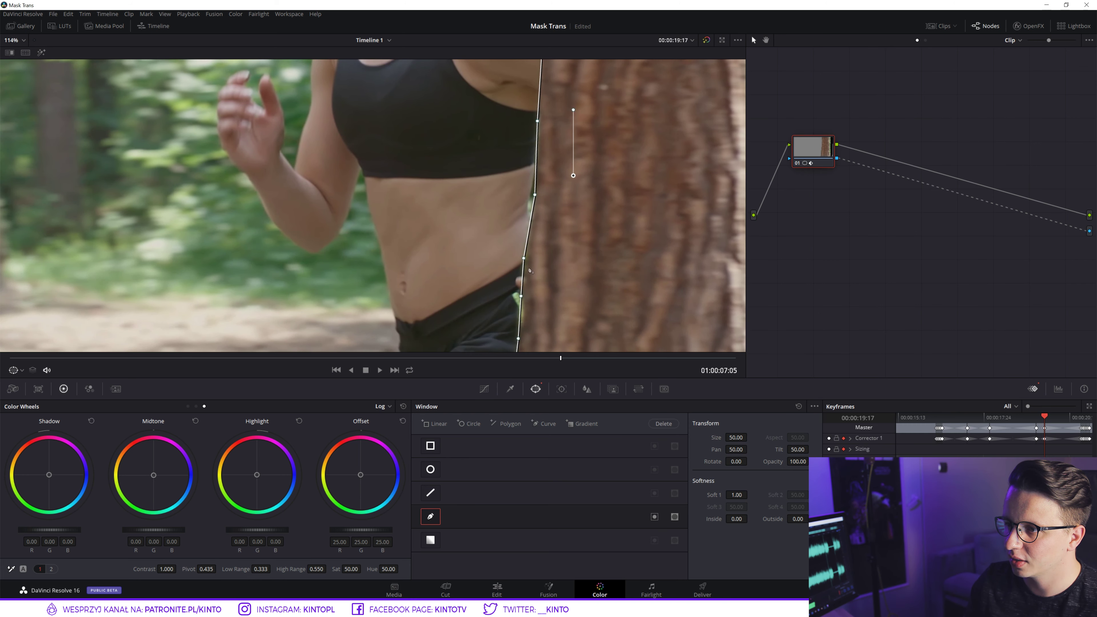
scroll(525, 262, down, 3)
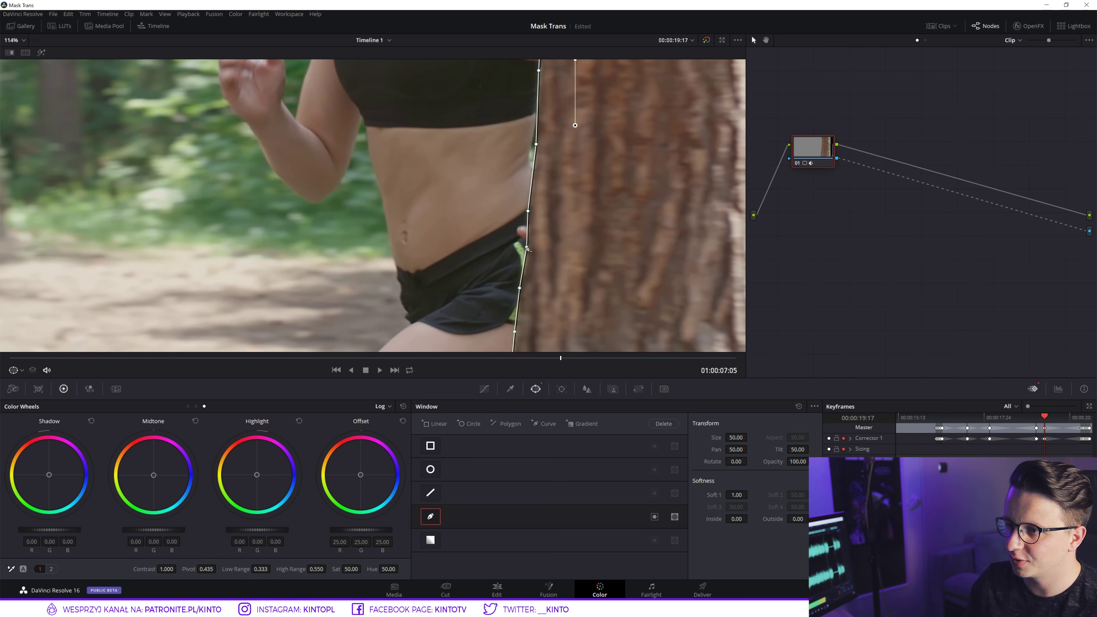
scroll(526, 249, down, 3)
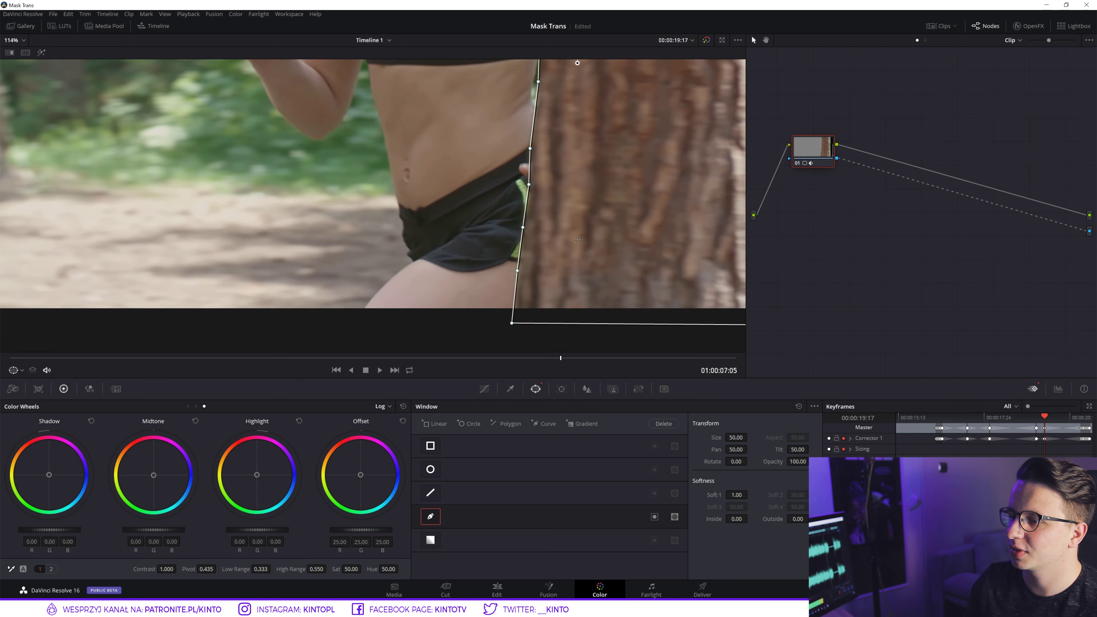
key(ctrl+minus)
click(496, 589)
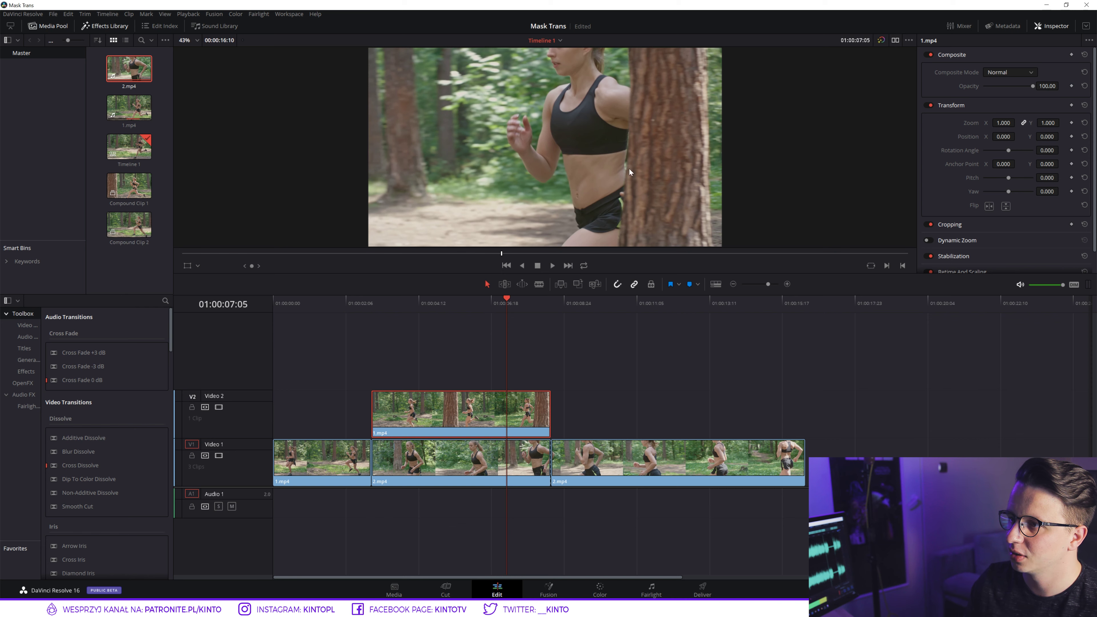
Replay the tree-wipe transition on the timeline and scrub back through it.
scroll(620, 178, down, 2)
scroll(592, 208, down, 1)
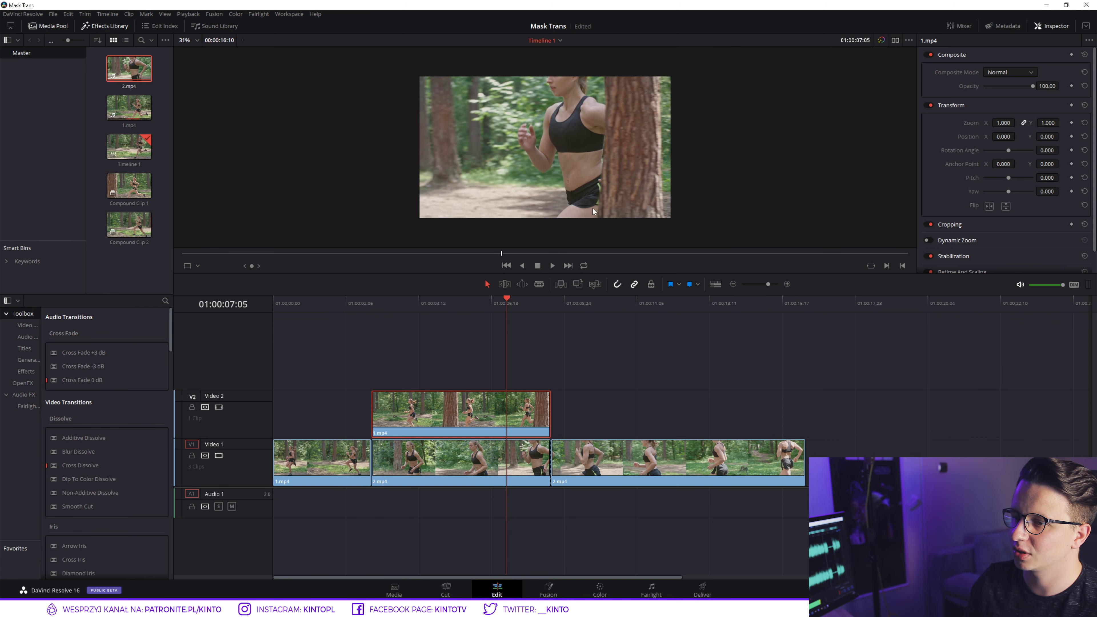
click(351, 306)
key(space)
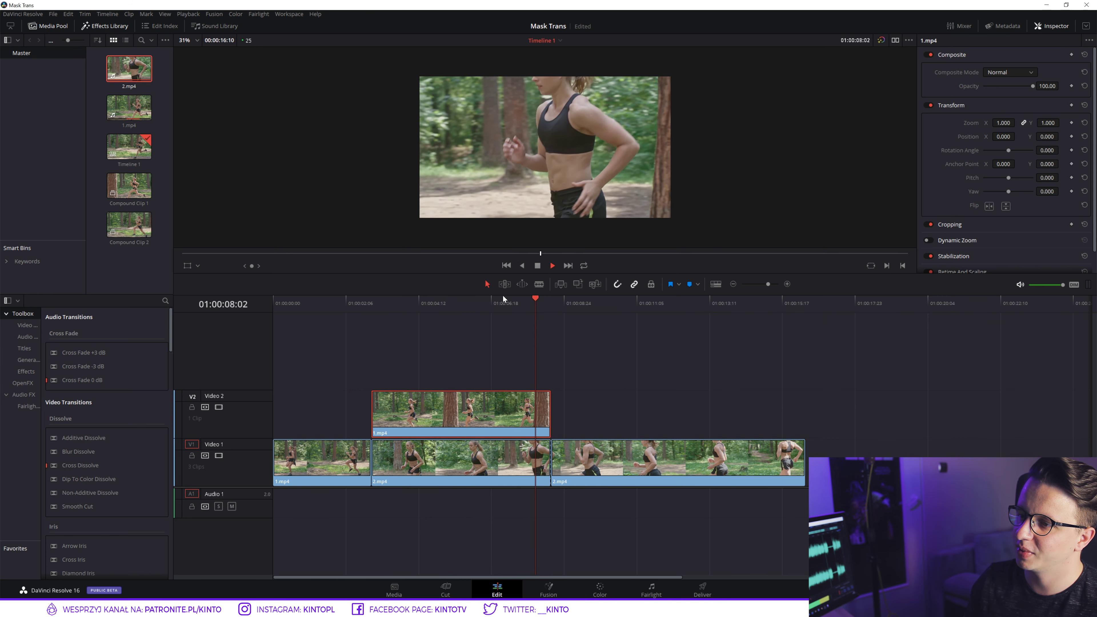
mouse_move(535, 301)
mouse_down()
mouse_move(434, 307)
mouse_move(516, 301)
mouse_move(484, 307)
mouse_move(508, 306)
mouse_up()
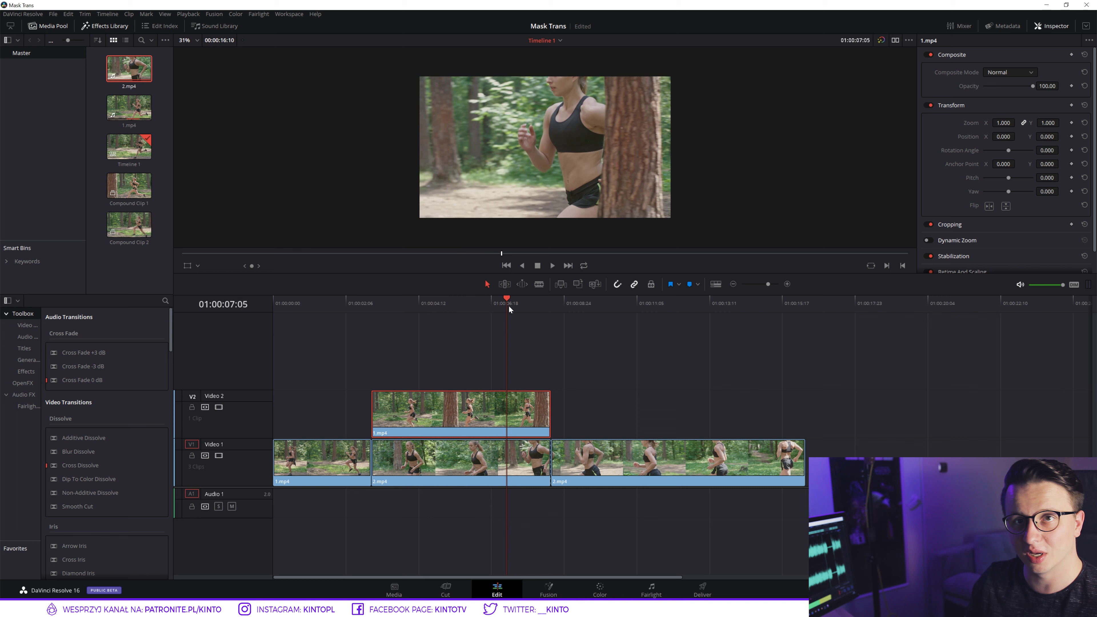
key(space)
Combine the wipe clip and the footage beneath into a compound clip named Przejscie.
drag(461, 350, 430, 470)
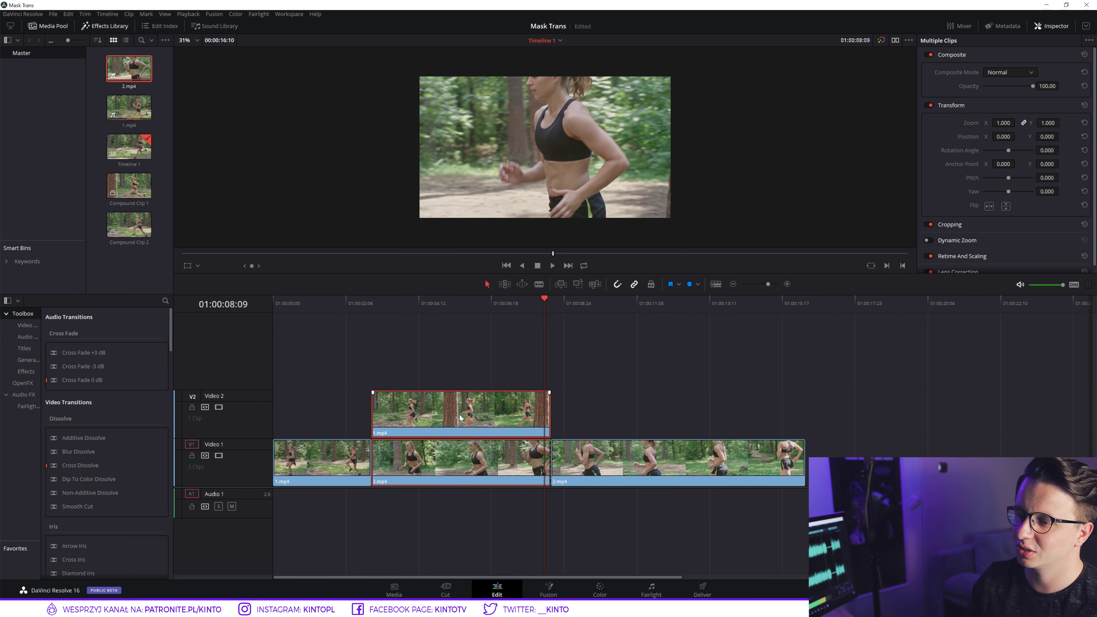
key(space)
right_click(469, 414)
click(521, 170)
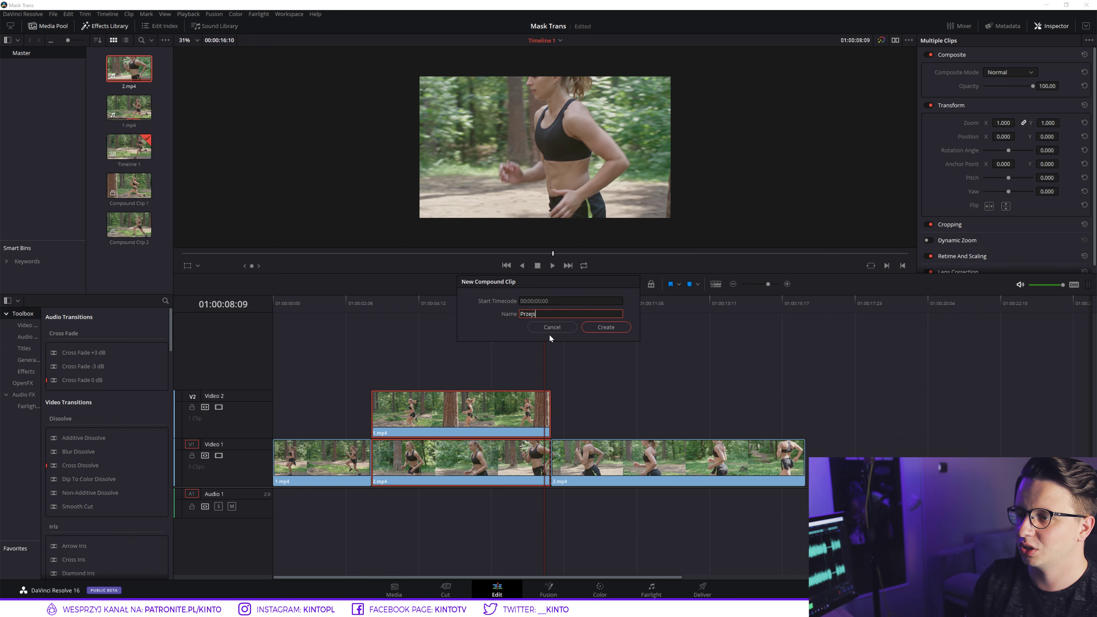
text(cie)
key(Return)
Show Przejscie's retime curve displayed as Retime Speed.
click(441, 302)
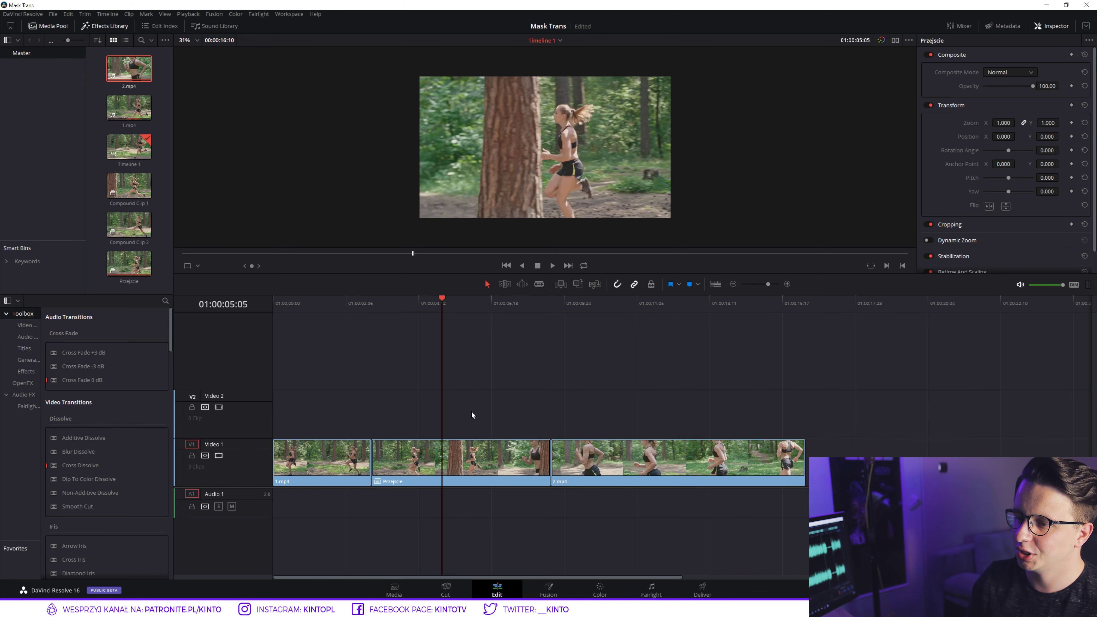
right_click(473, 448)
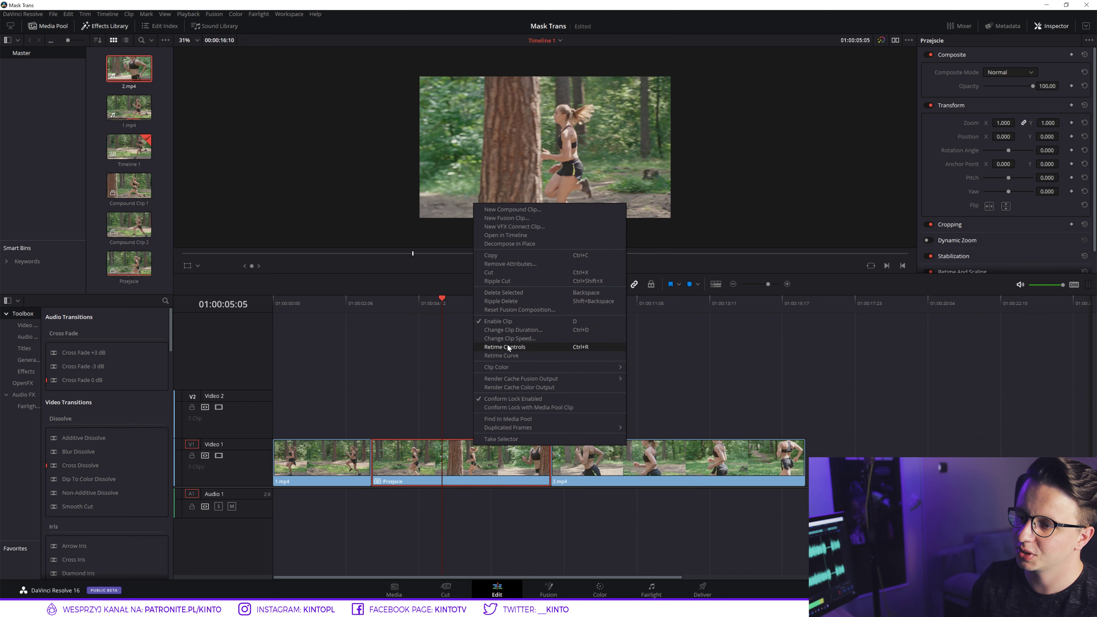
click(512, 355)
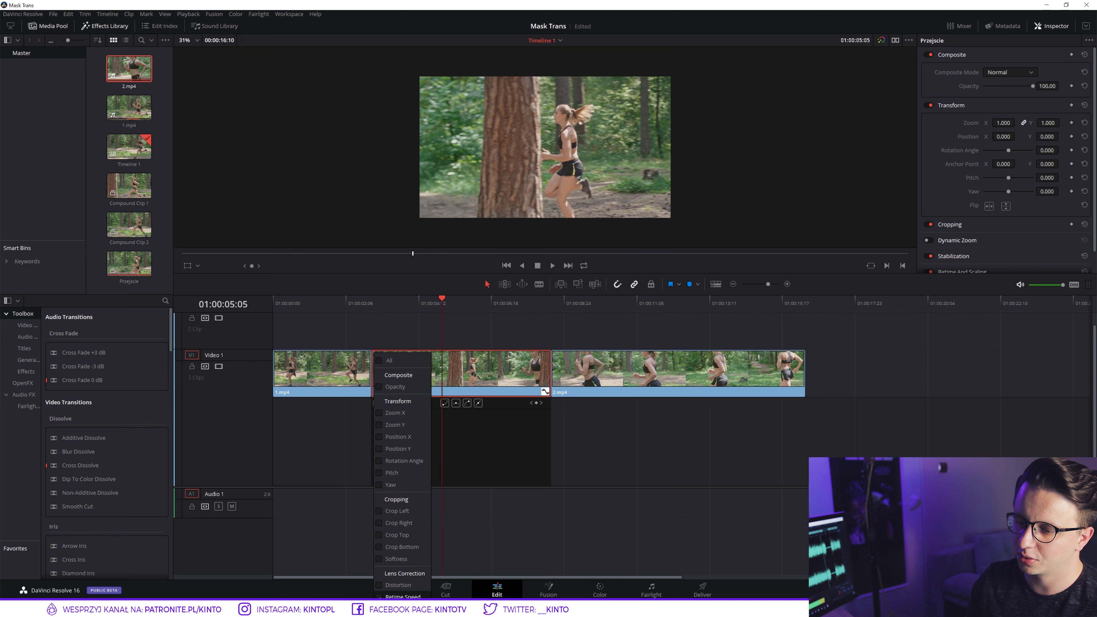
click(569, 442)
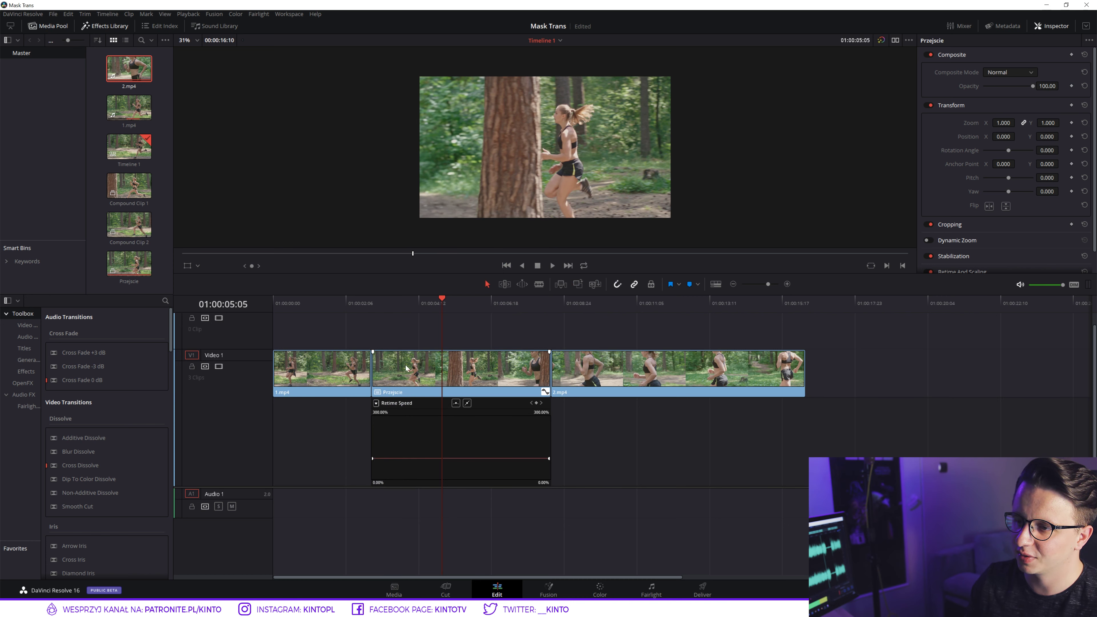
Raise Przejscie's middle section to 300% speed and smooth the ramp into it.
drag(429, 307, 405, 303)
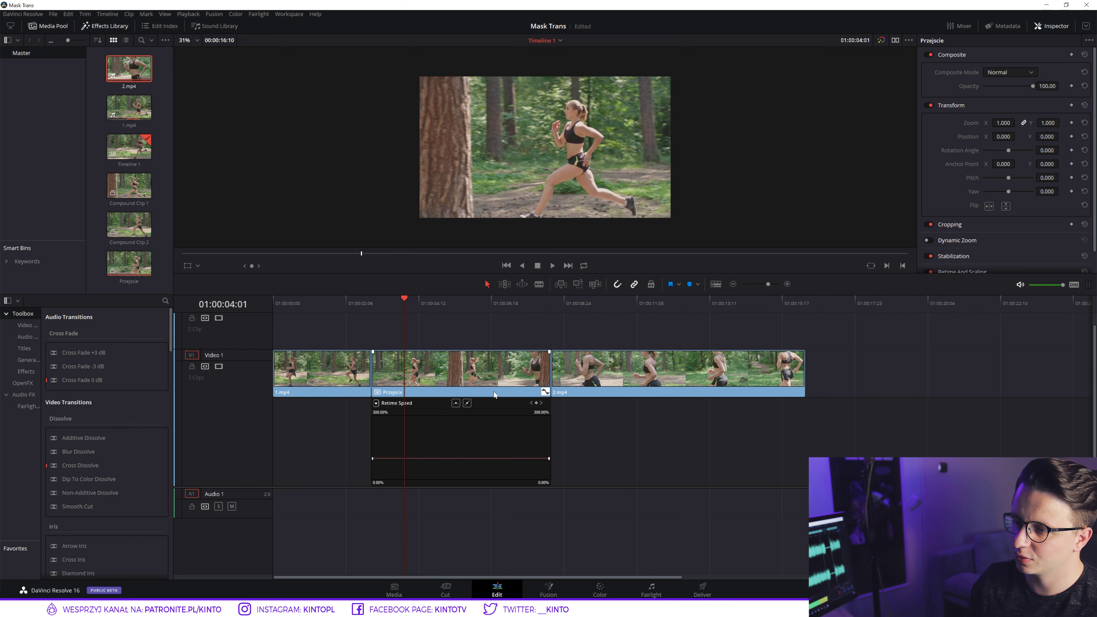
click(513, 304)
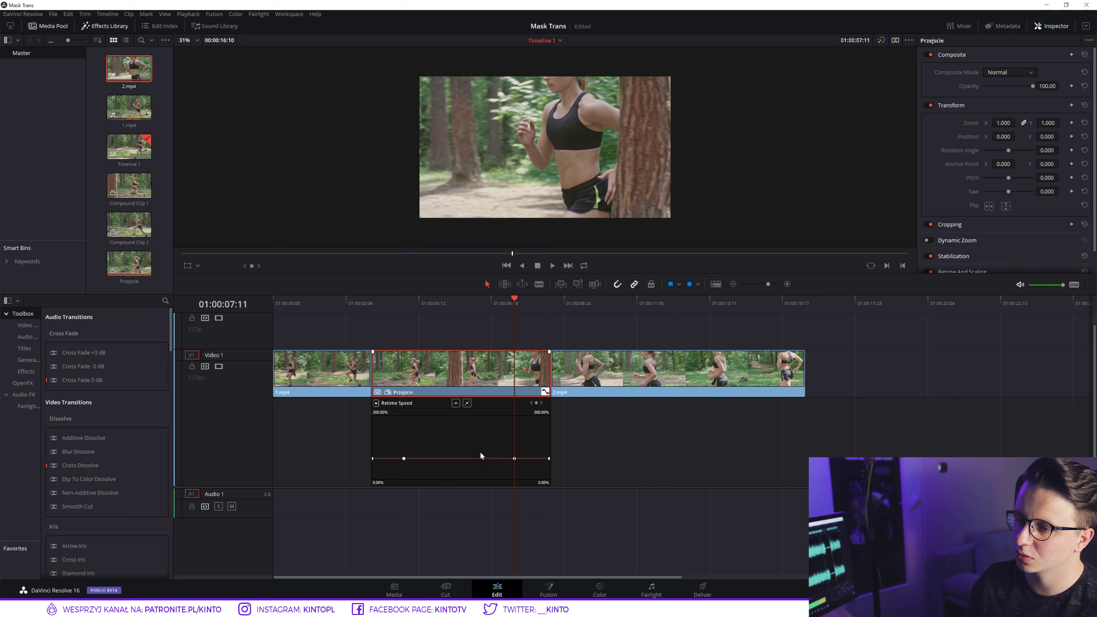
drag(446, 460, 438, 394)
drag(438, 318, 441, 278)
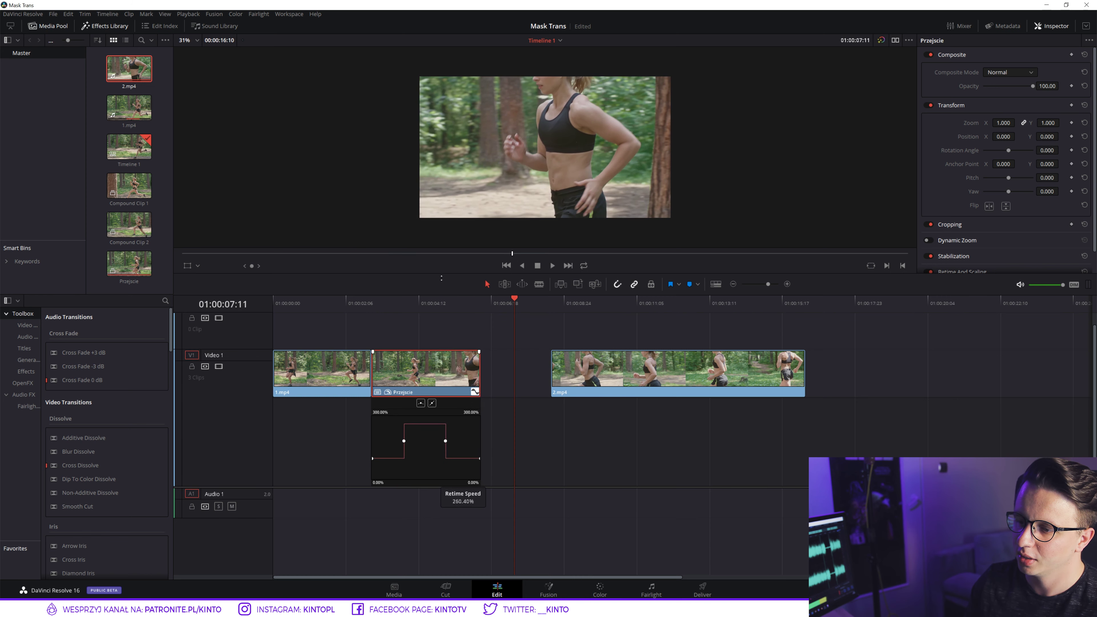
drag(447, 235, 448, 228)
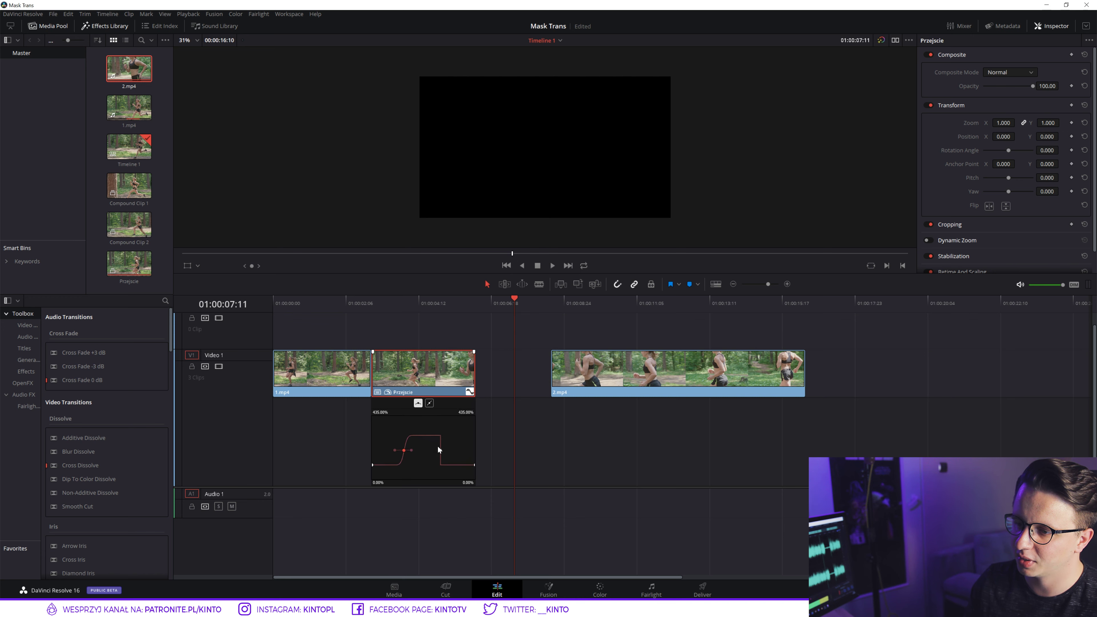
drag(413, 450, 420, 450)
click(419, 450)
Slide 2.mp4 against Przejscie to close the gap and play the ramped edit.
drag(571, 384, 500, 383)
drag(475, 303, 262, 291)
key(space)
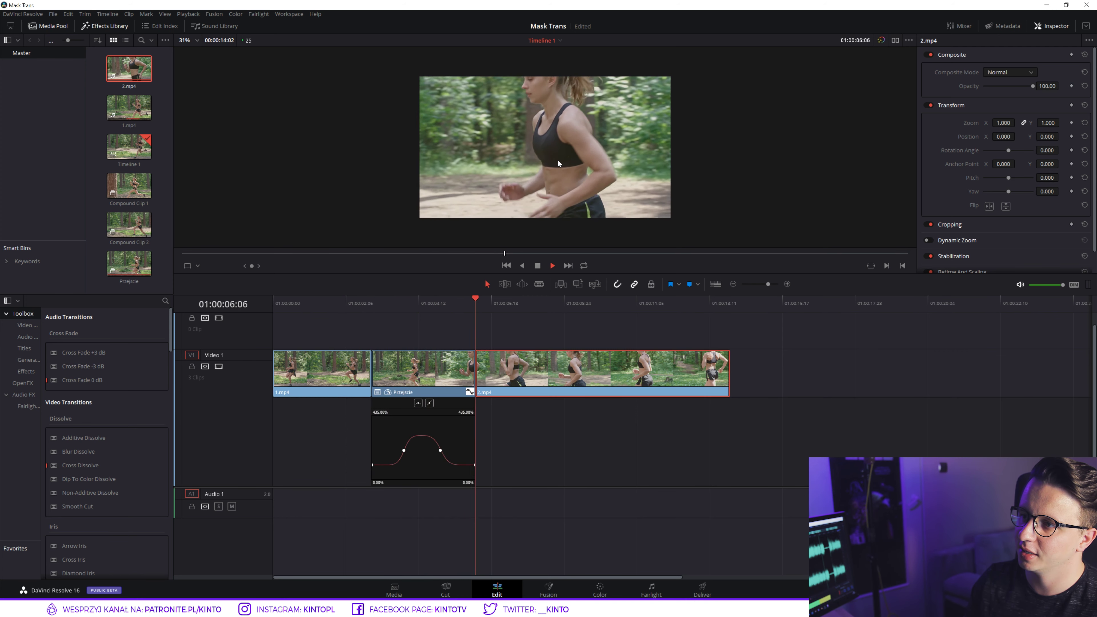
click(398, 308)
mouse_move(399, 308)
mouse_down()
mouse_move(439, 307)
mouse_move(380, 306)
mouse_up()
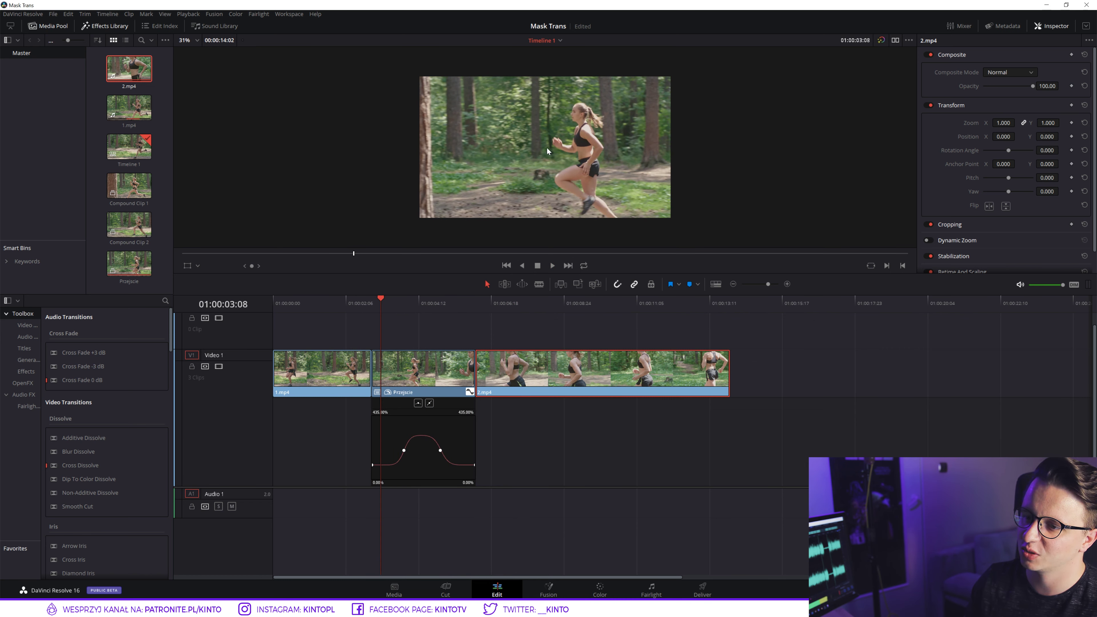
key(space)
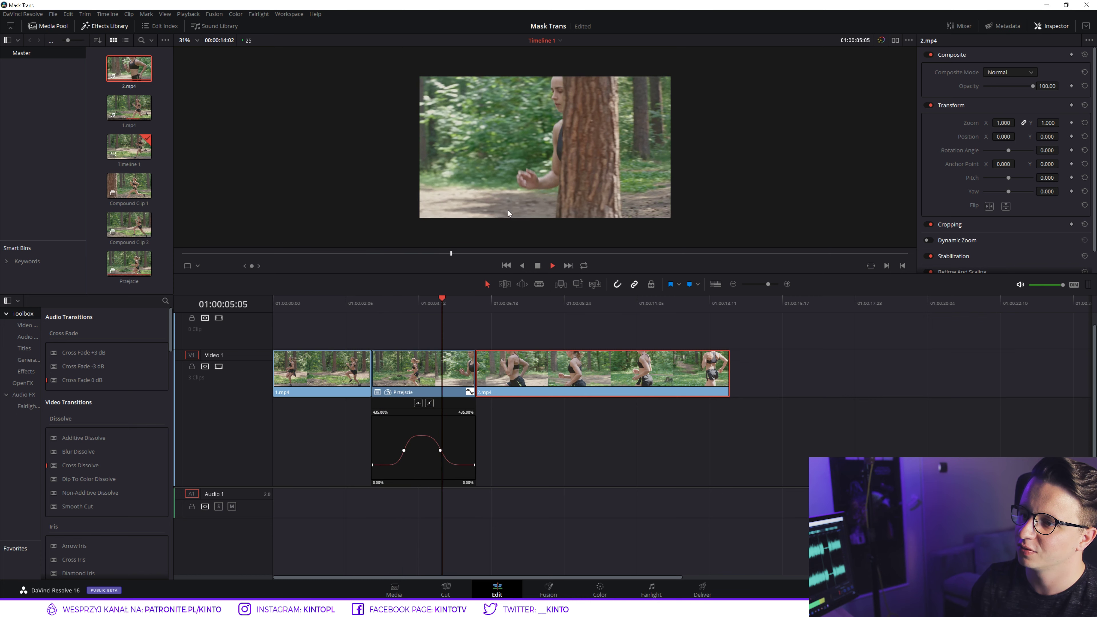
drag(459, 301, 409, 305)
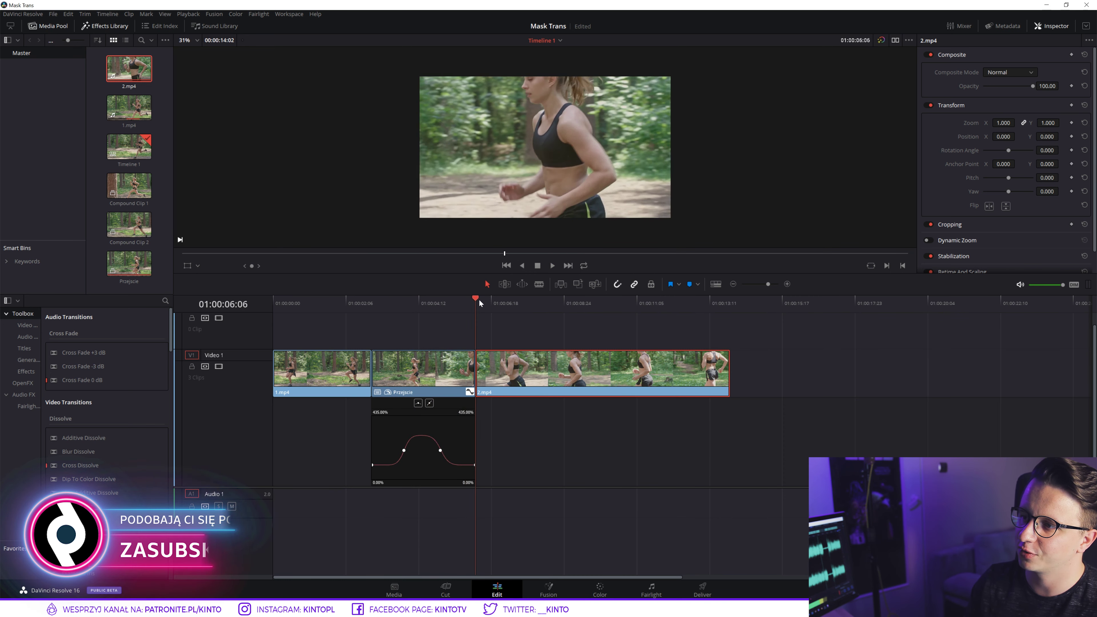
key(Home)
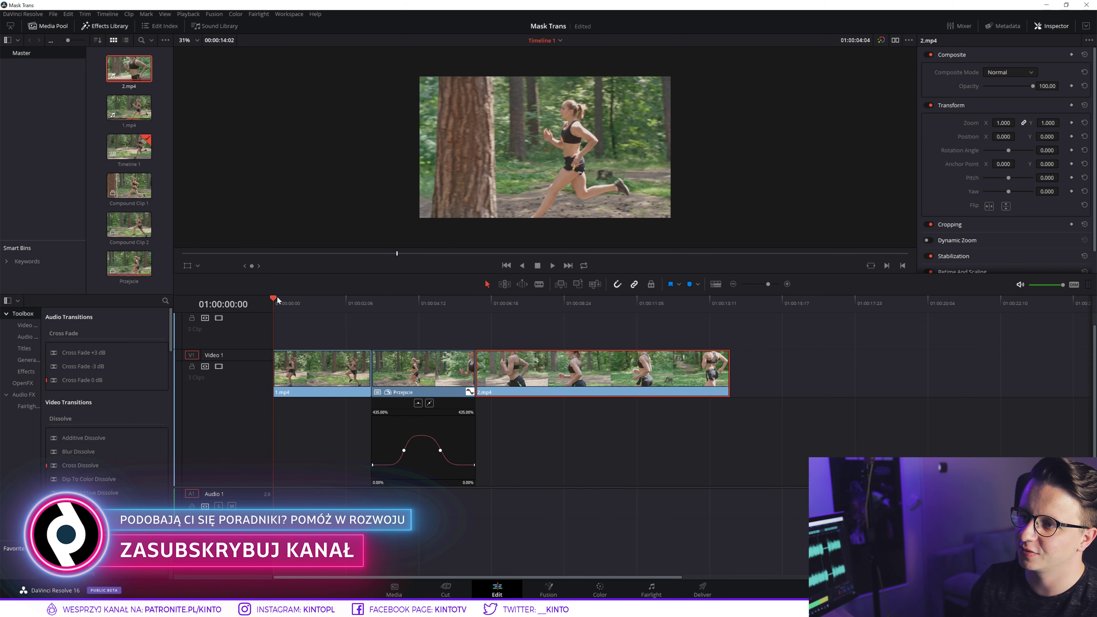
key(space)
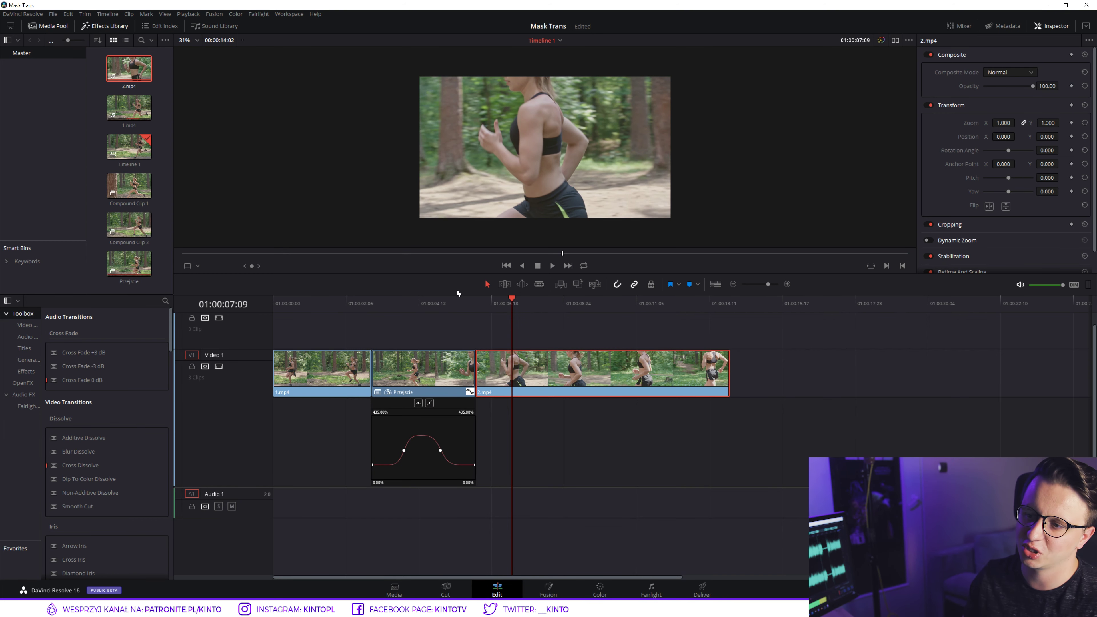
drag(412, 304, 413, 304)
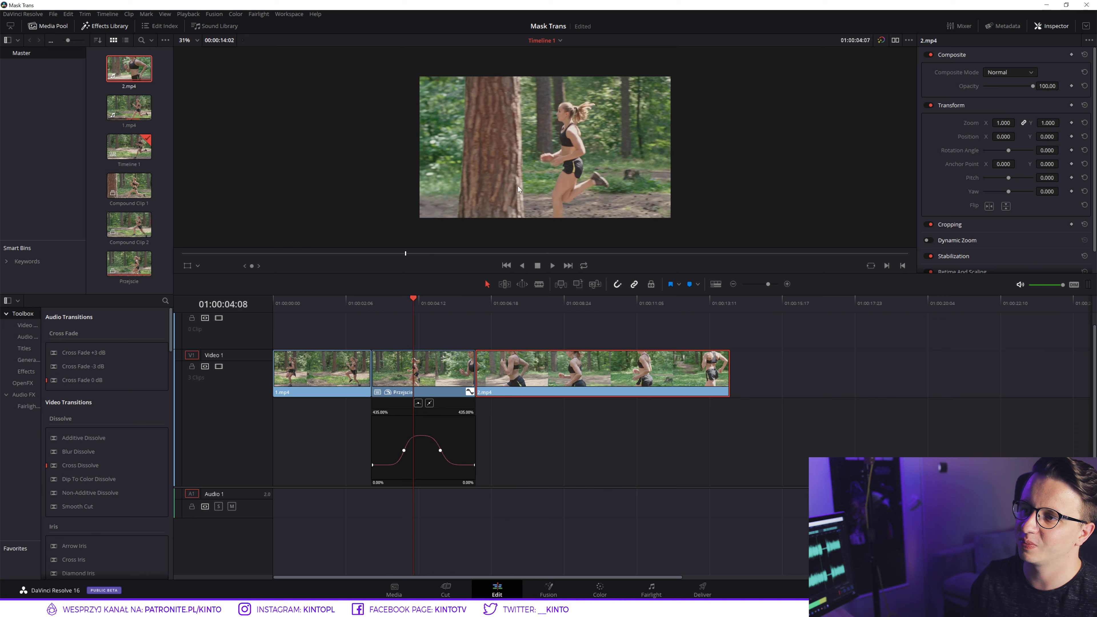